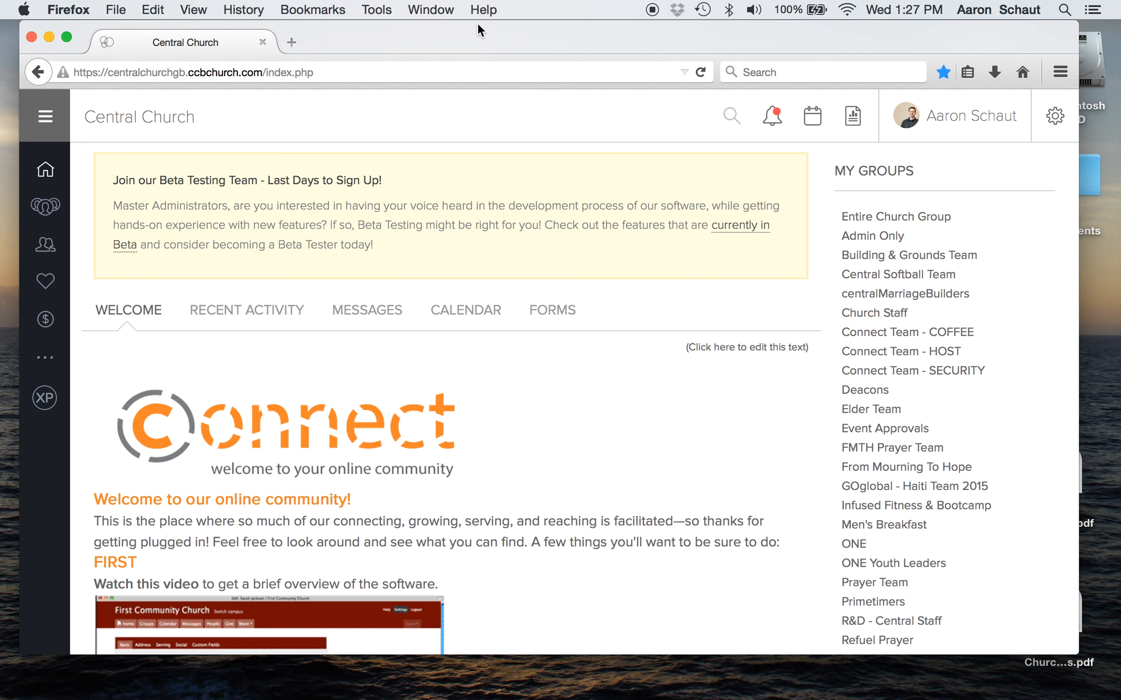
- Open the Connect Team - SECURITY group and look through its participants, messages, calendar and general info
click(918, 373)
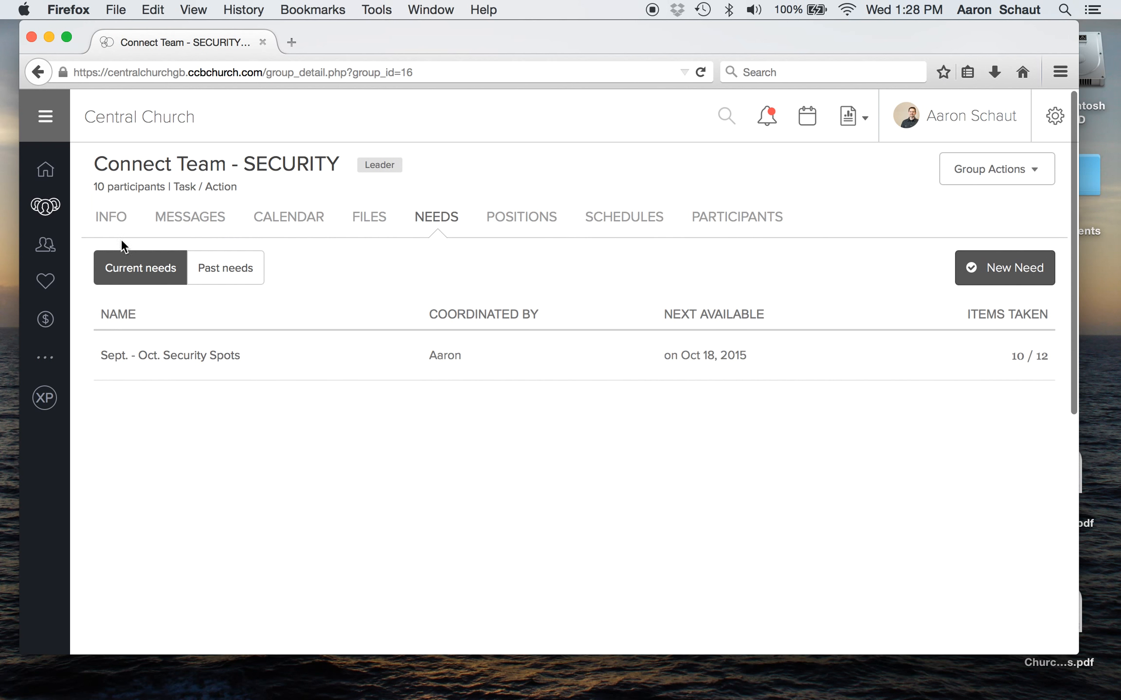
click(722, 229)
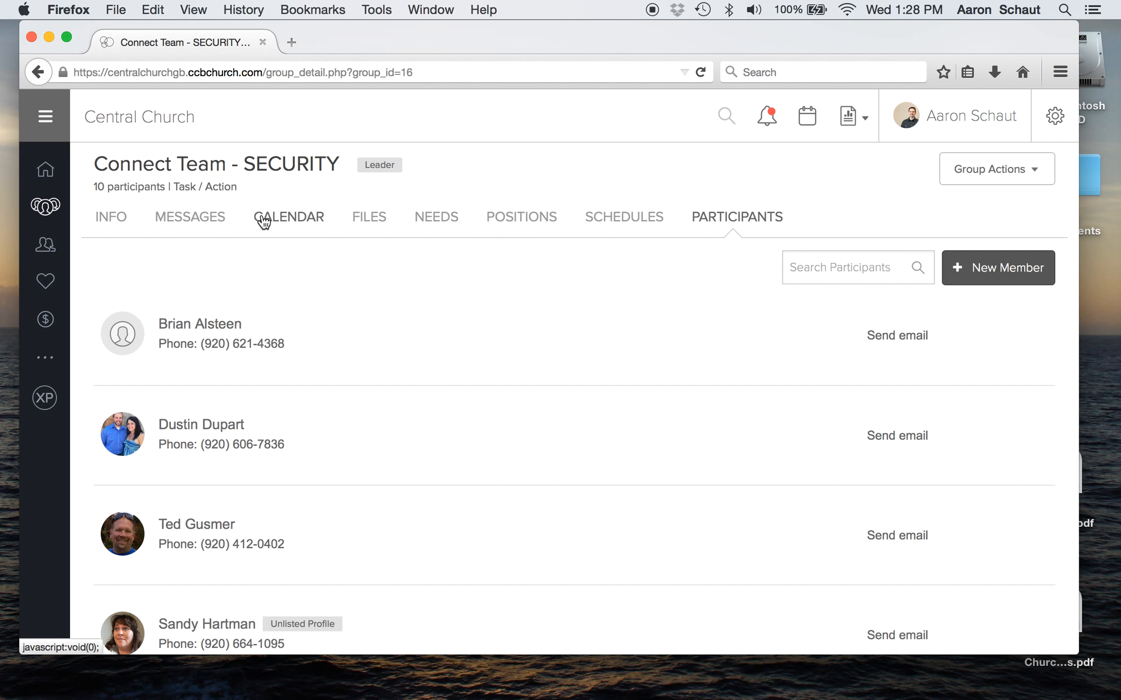
click(219, 215)
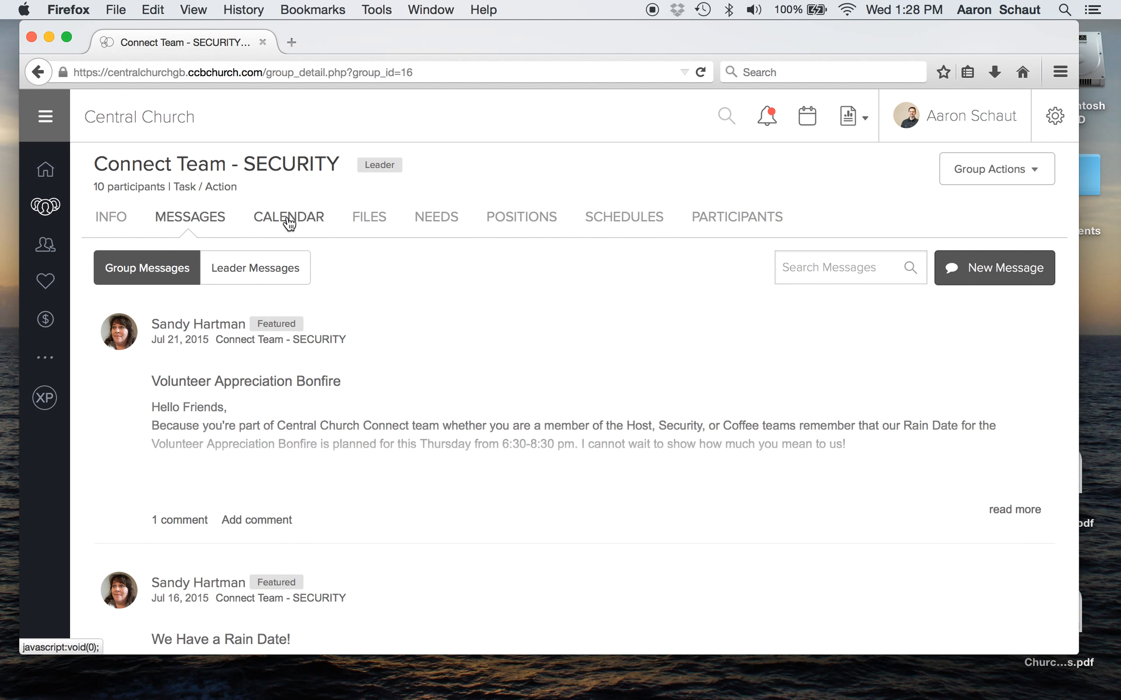
click(326, 217)
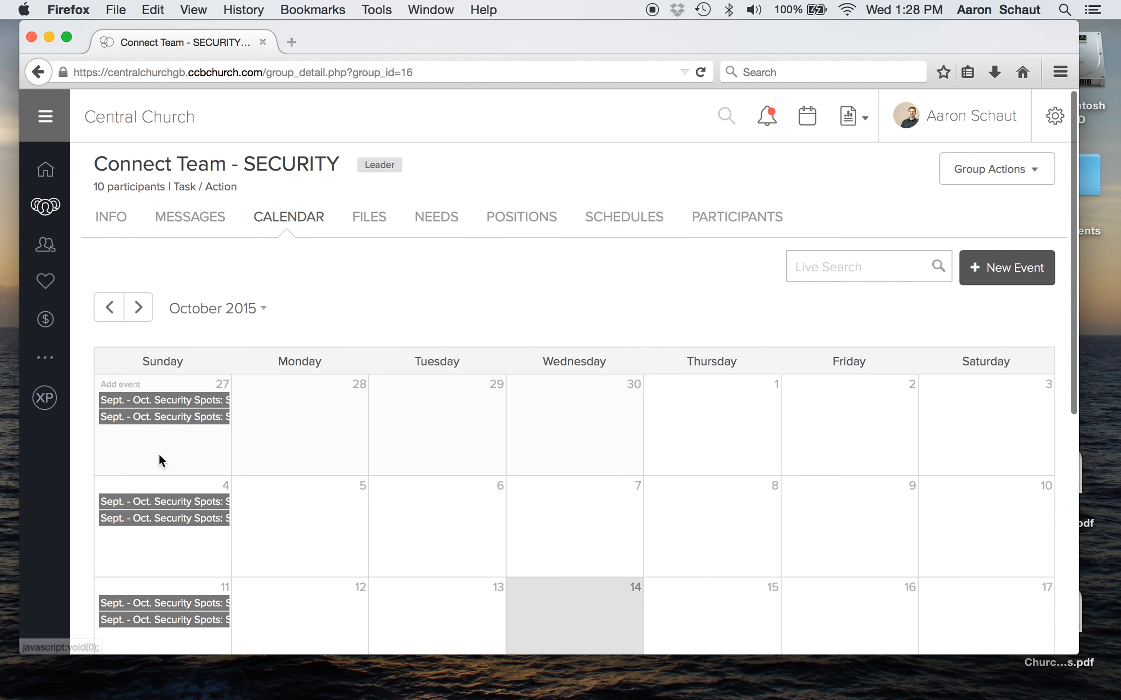
click(109, 219)
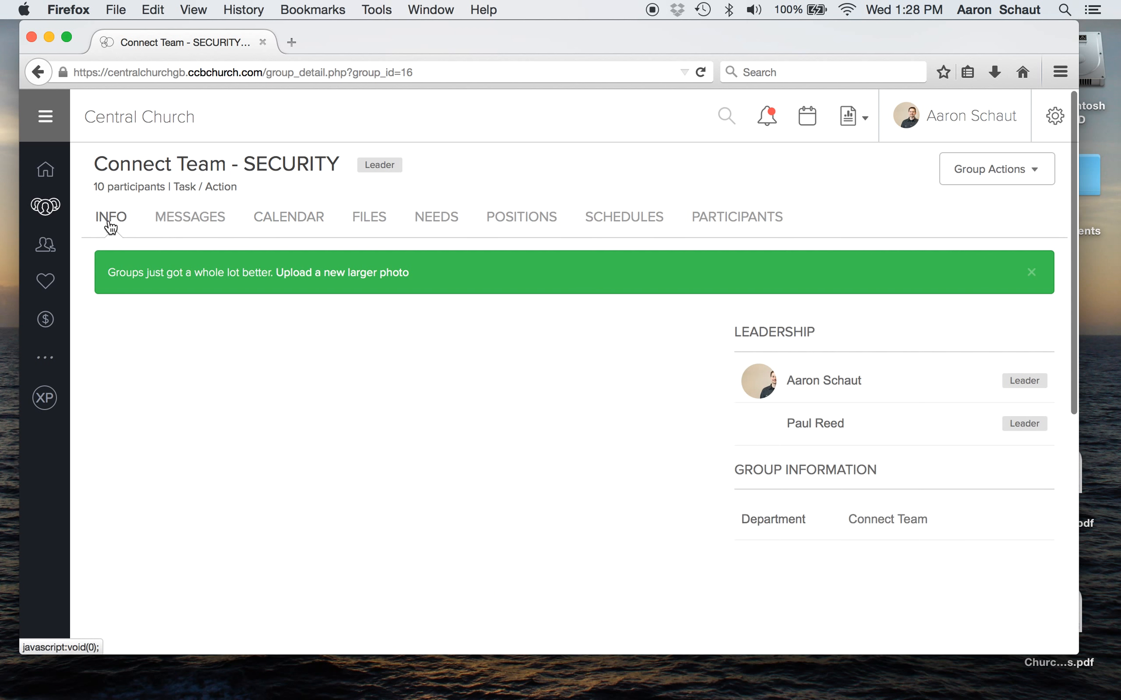
- Review the group's past needs and return to its list of current needs
click(445, 225)
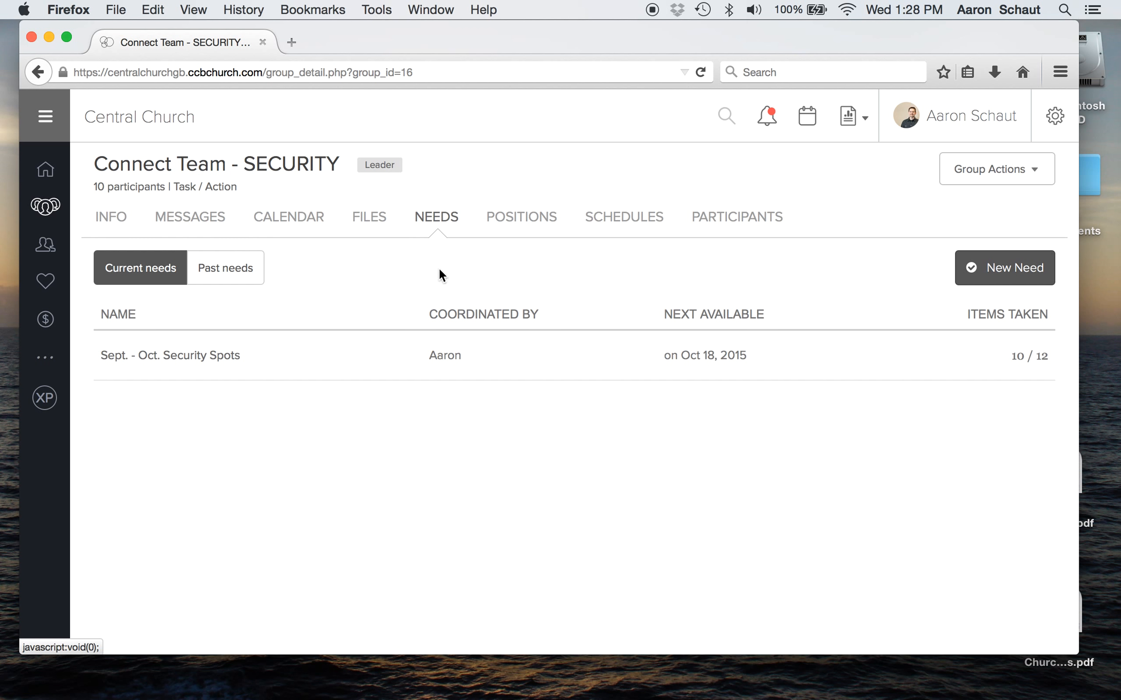
click(233, 278)
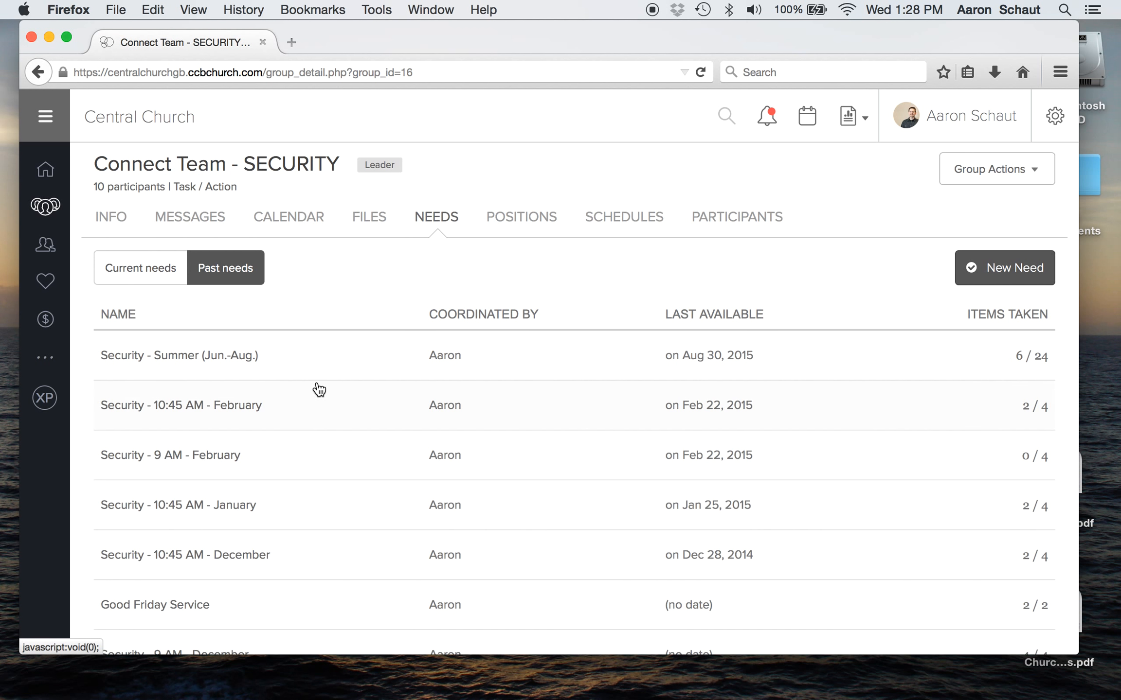
scroll(371, 475, down, 5)
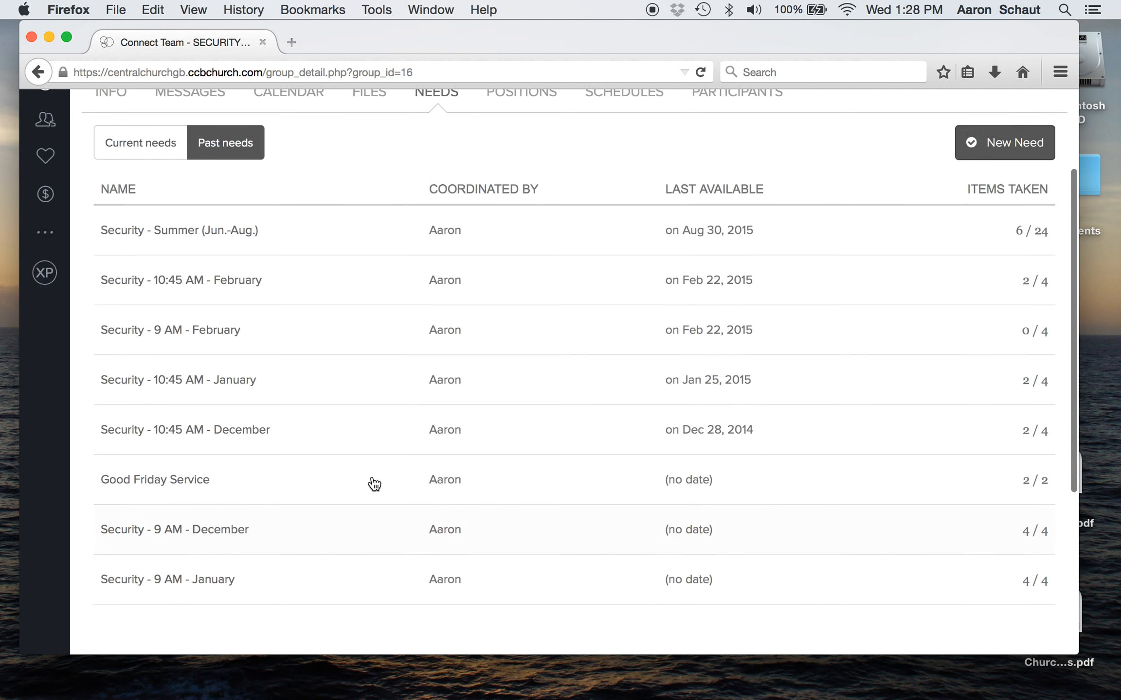
scroll(374, 484, up, 5)
click(160, 279)
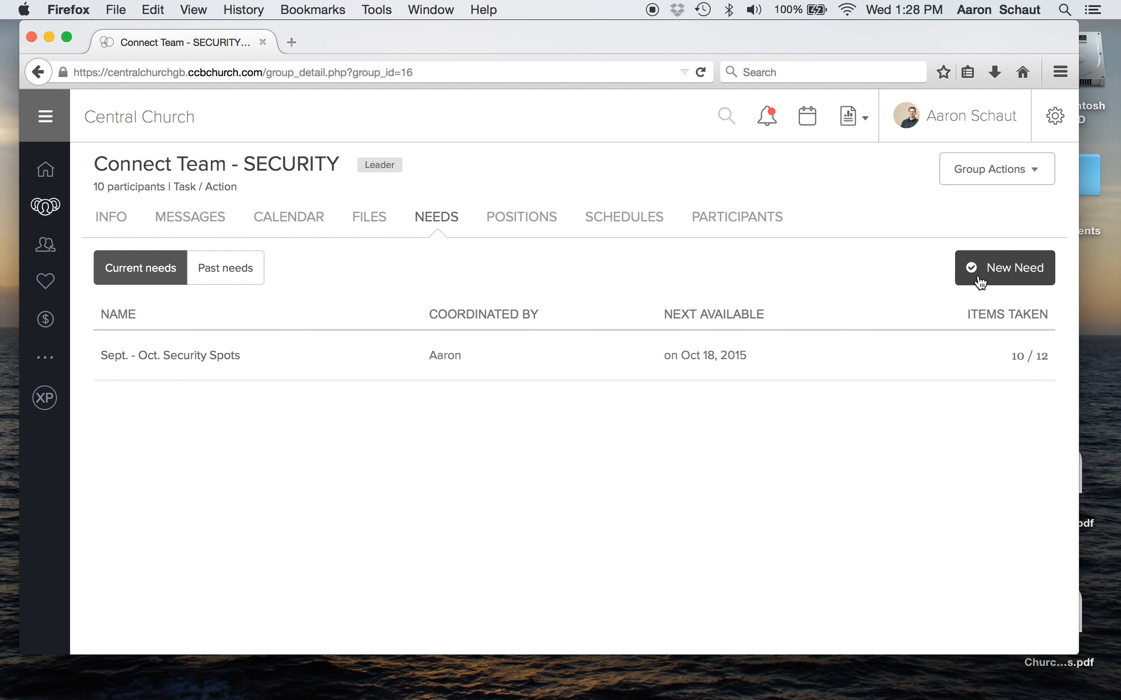
- Review the requested items in the Sept. - Oct. Security Spots need and go back to the group
click(623, 359)
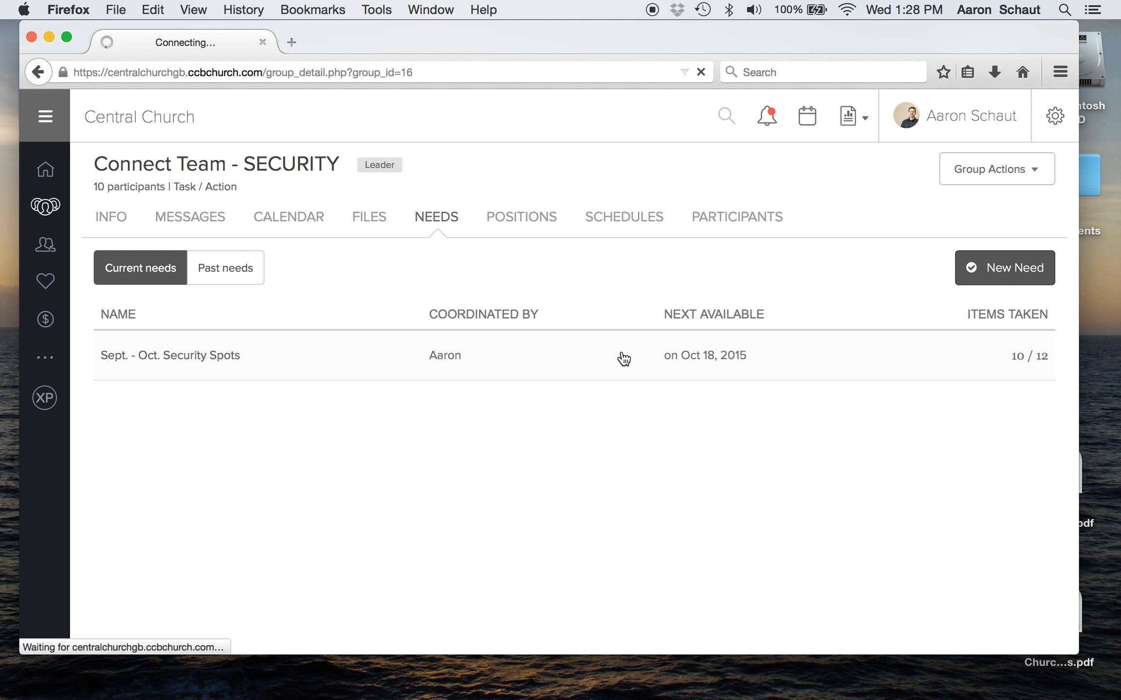
scroll(567, 430, down, 1)
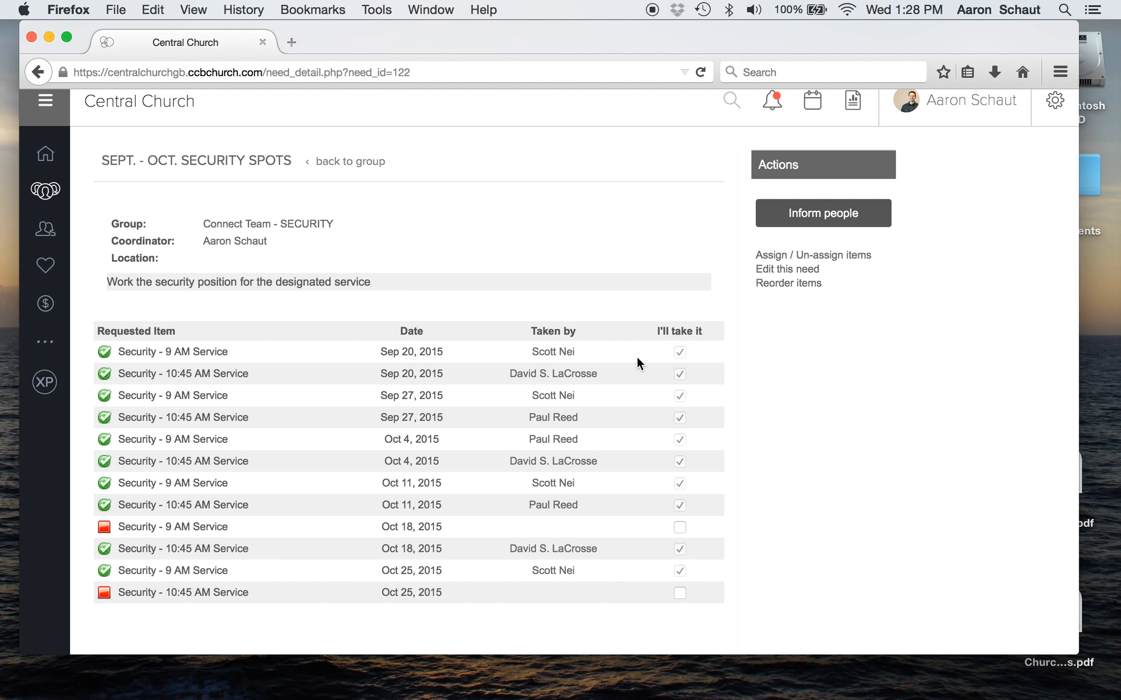
click(354, 167)
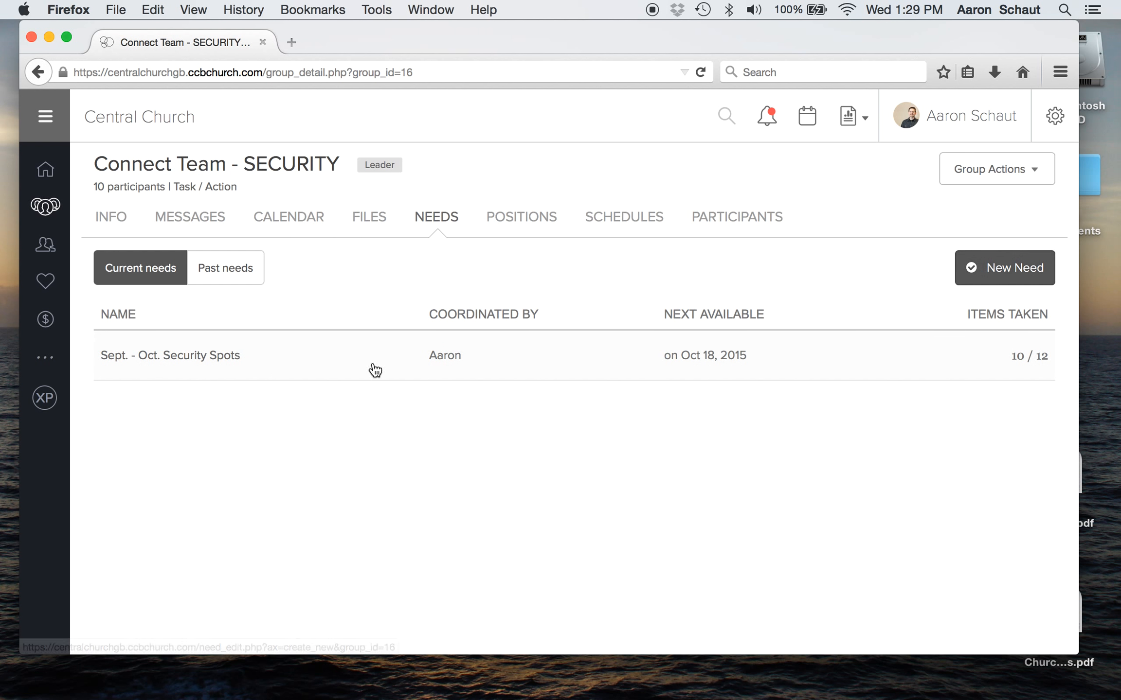
- Open the Sept. - Oct. Security Spots need for editing and duplicate it
click(559, 362)
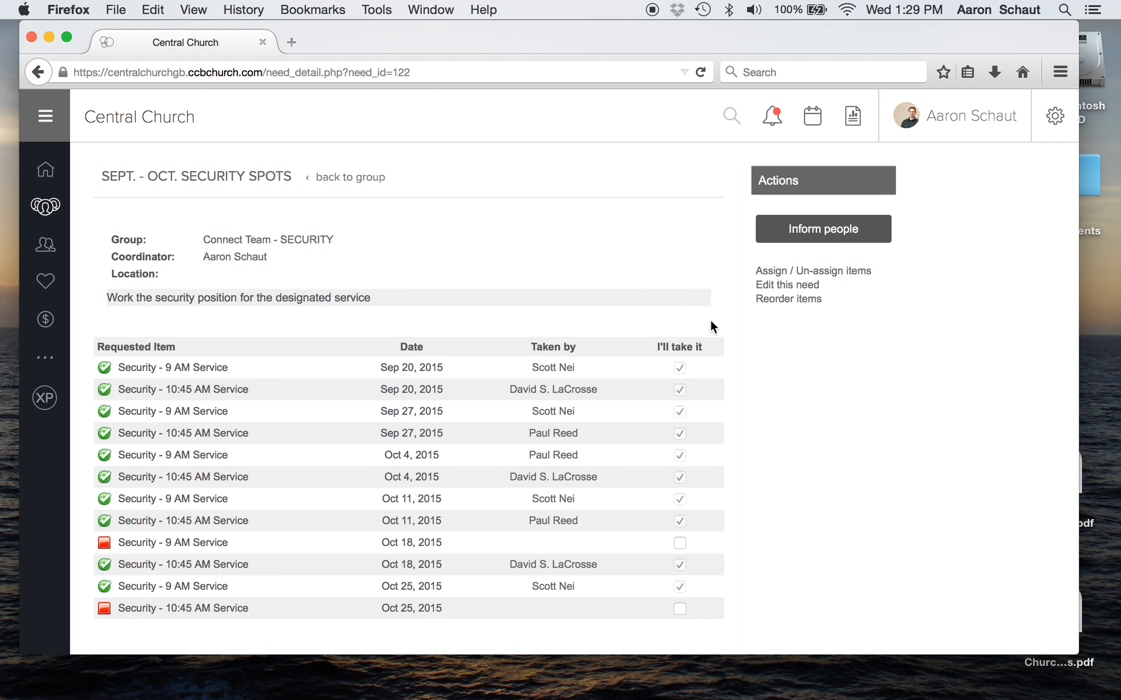
click(796, 284)
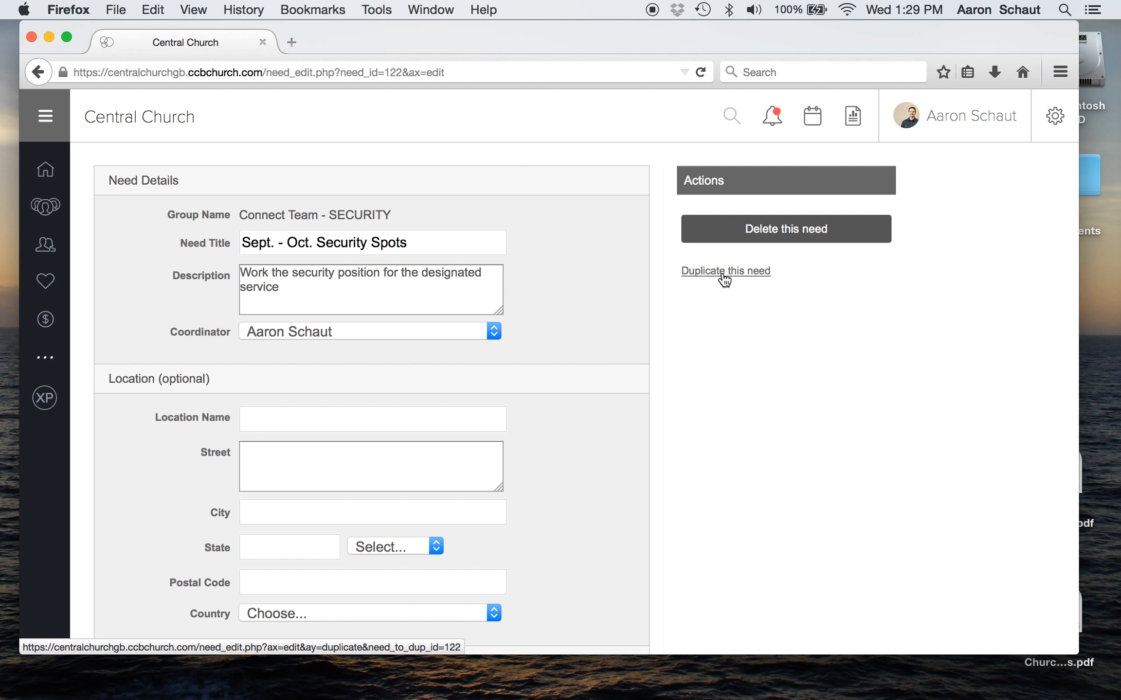
click(724, 277)
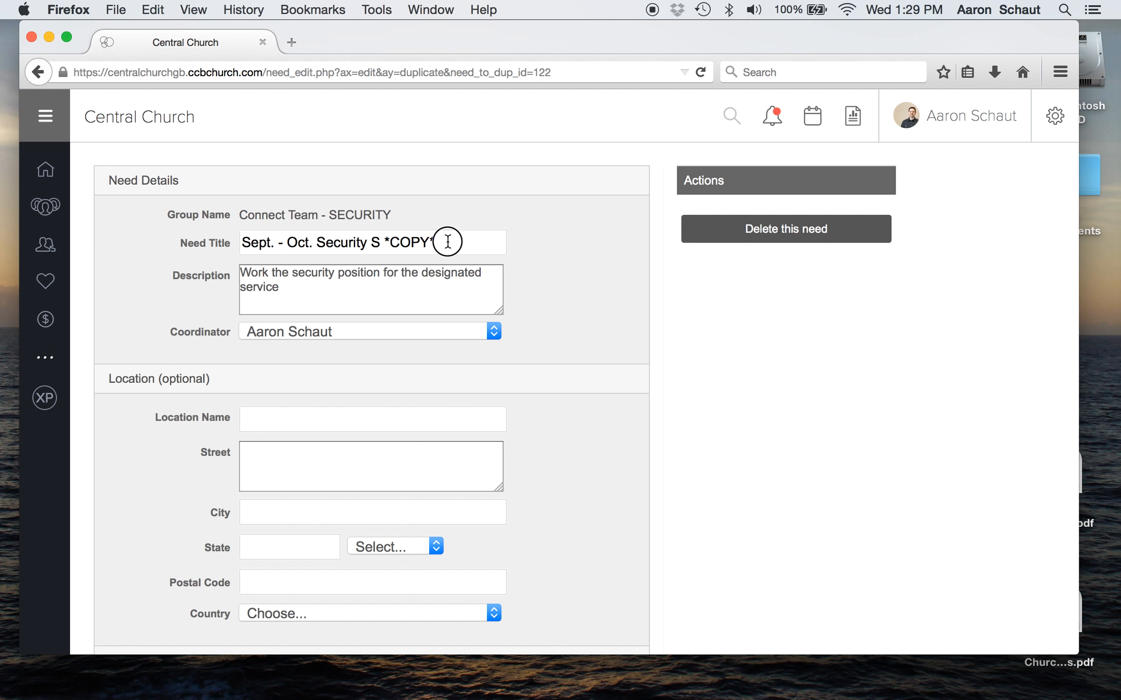
- Retitle the duplicated need "Nov. - Dec. Security Spot"
click(448, 241)
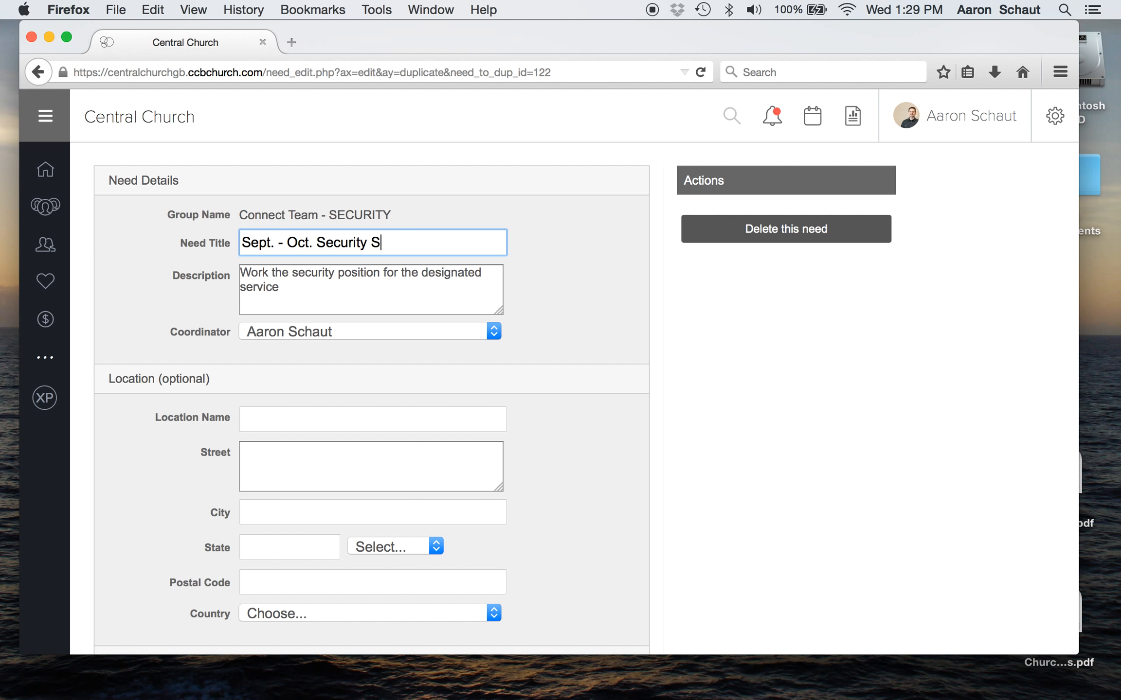
drag(313, 242, 225, 242)
text(Nov.)
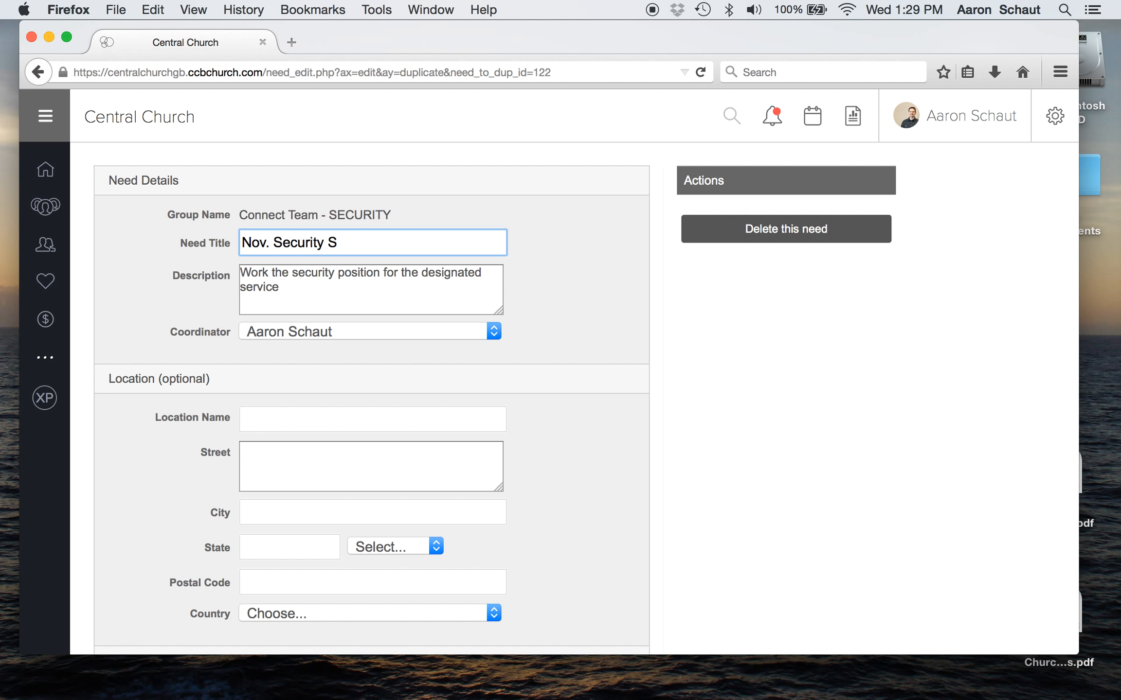
text( - Dec.)
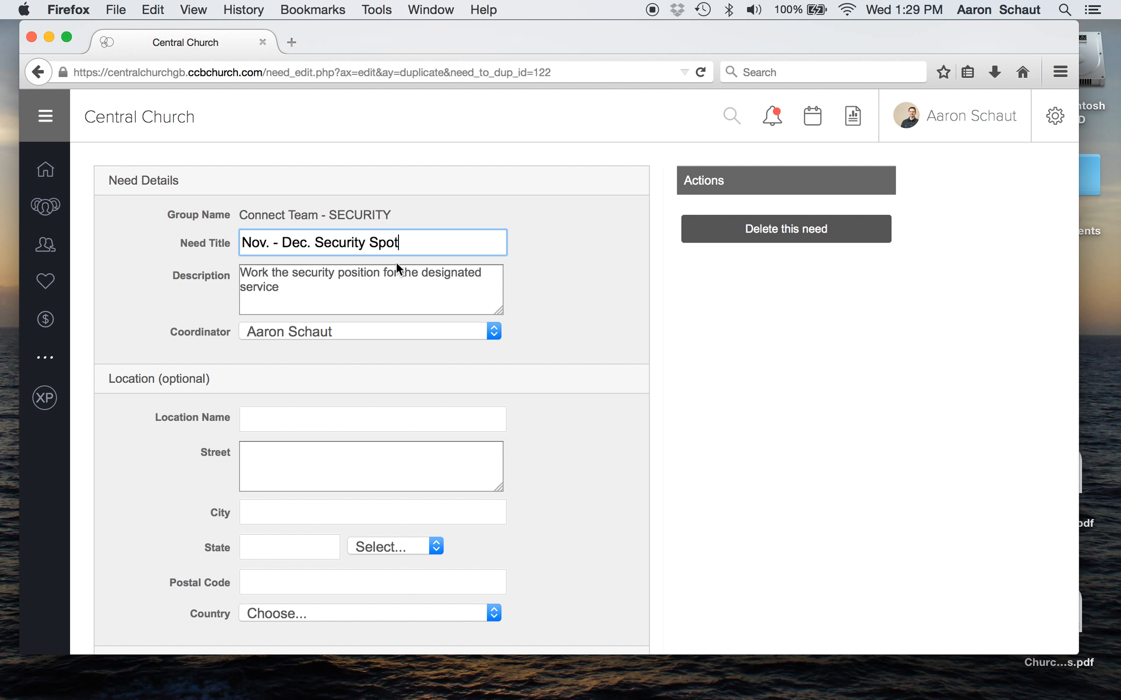
- Set the dates of the first 9 AM and first 10:45 AM security items to 11/01/2015
scroll(377, 288, down, 15)
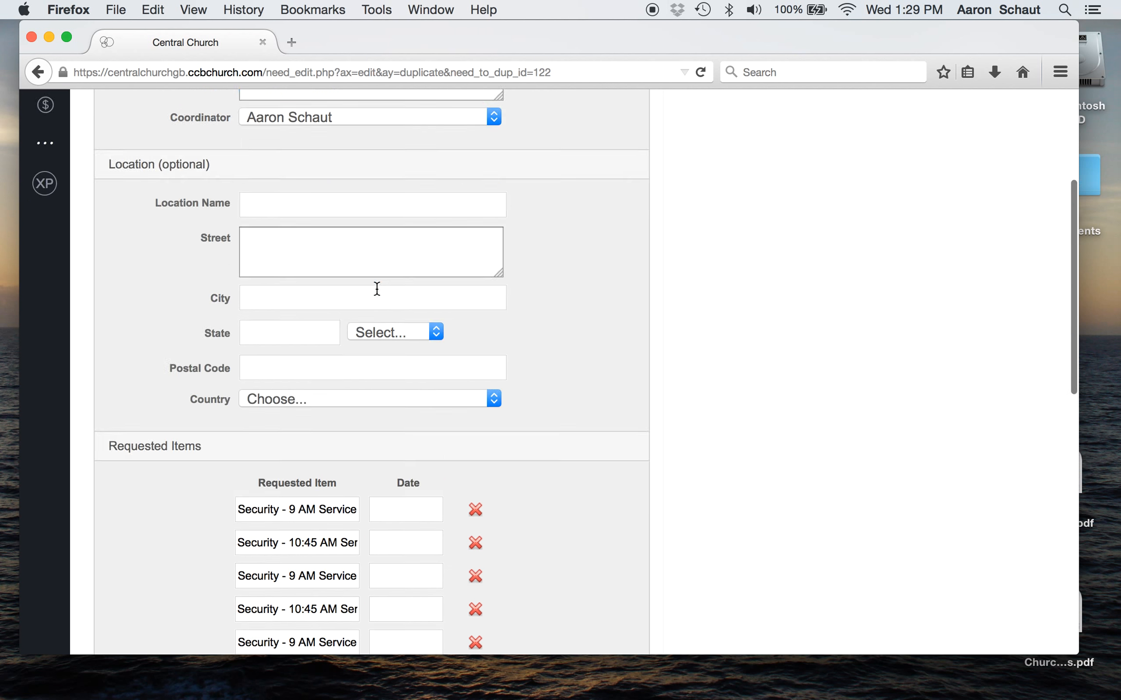
scroll(378, 292, down, 5)
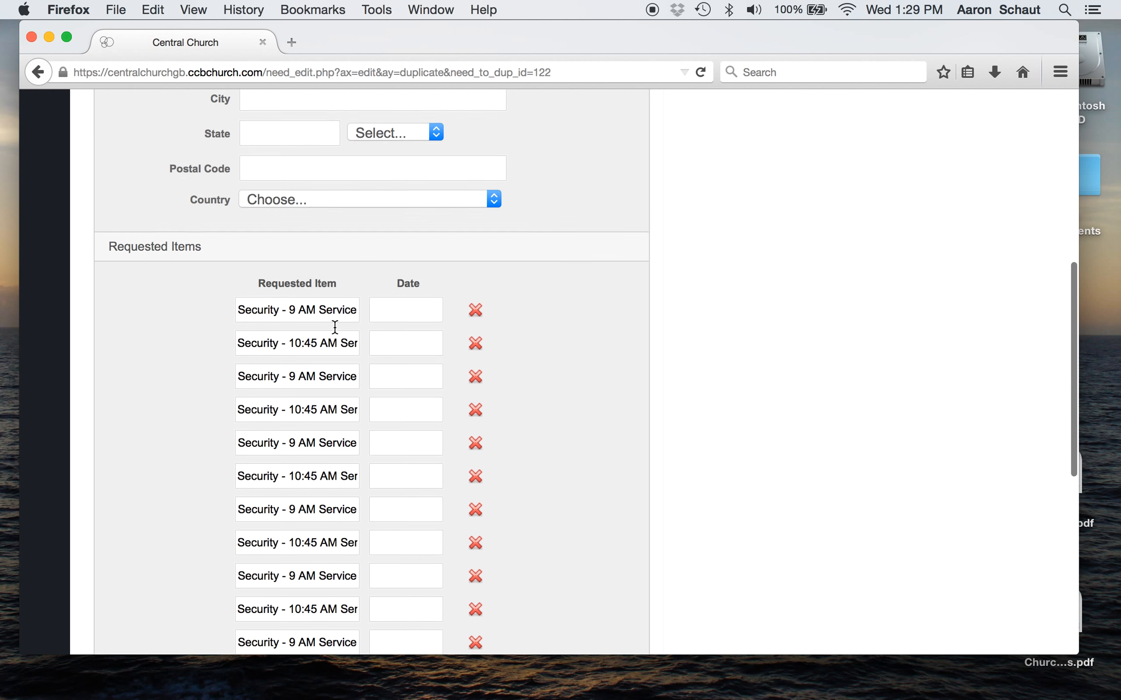
click(319, 208)
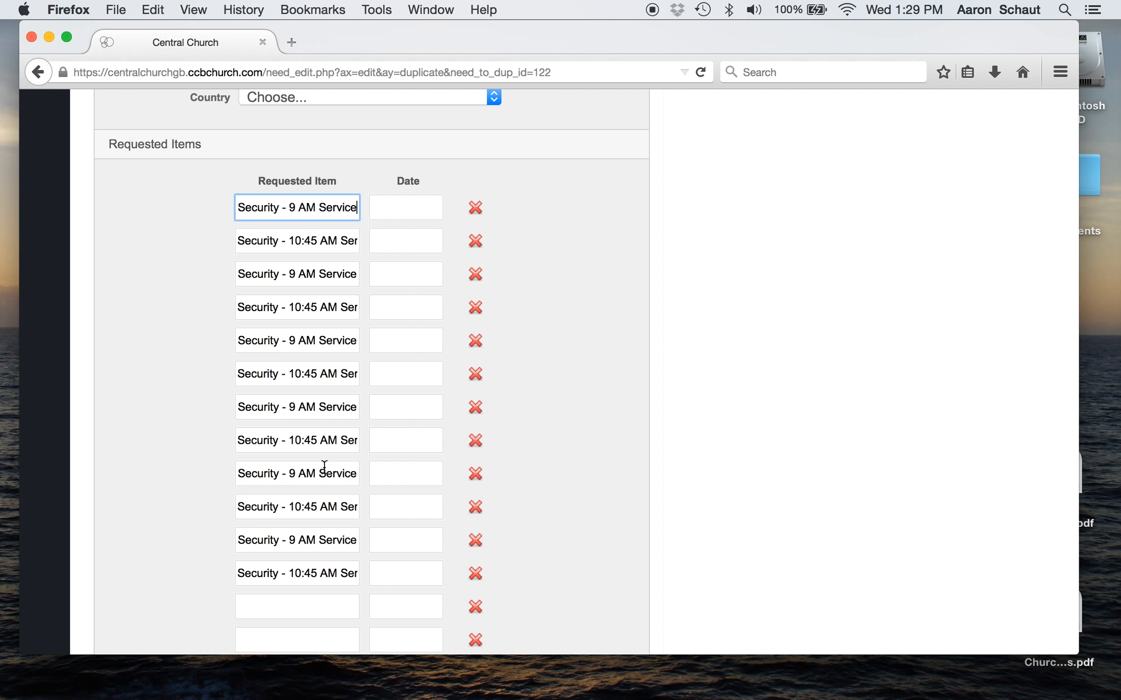
click(403, 209)
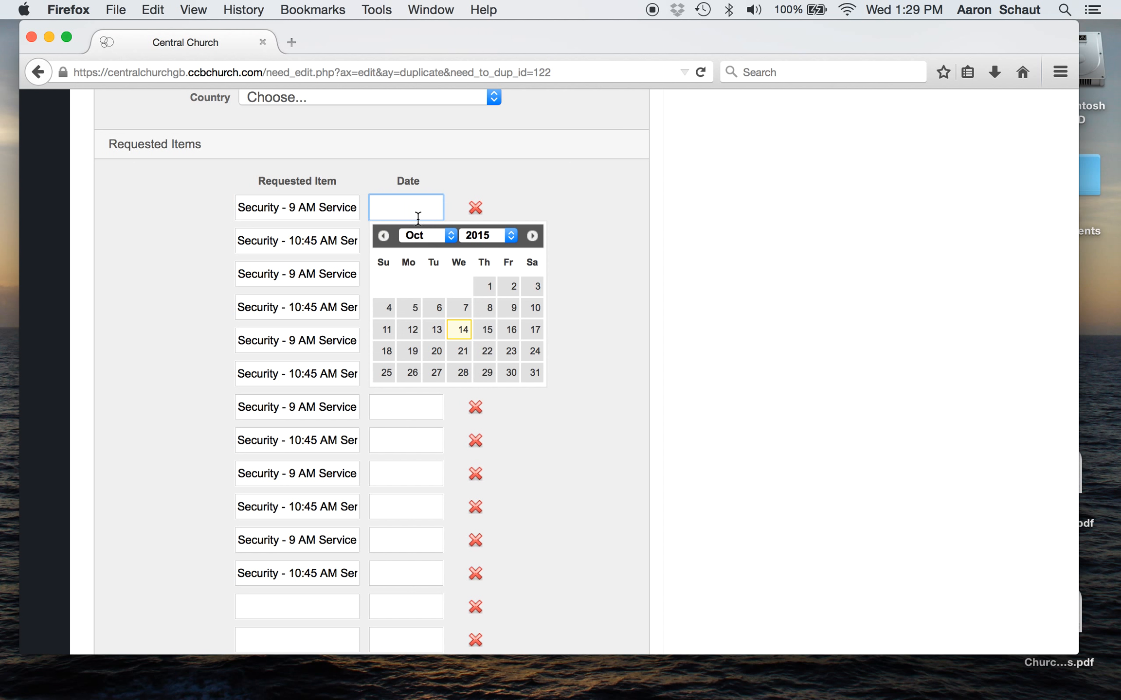
click(533, 236)
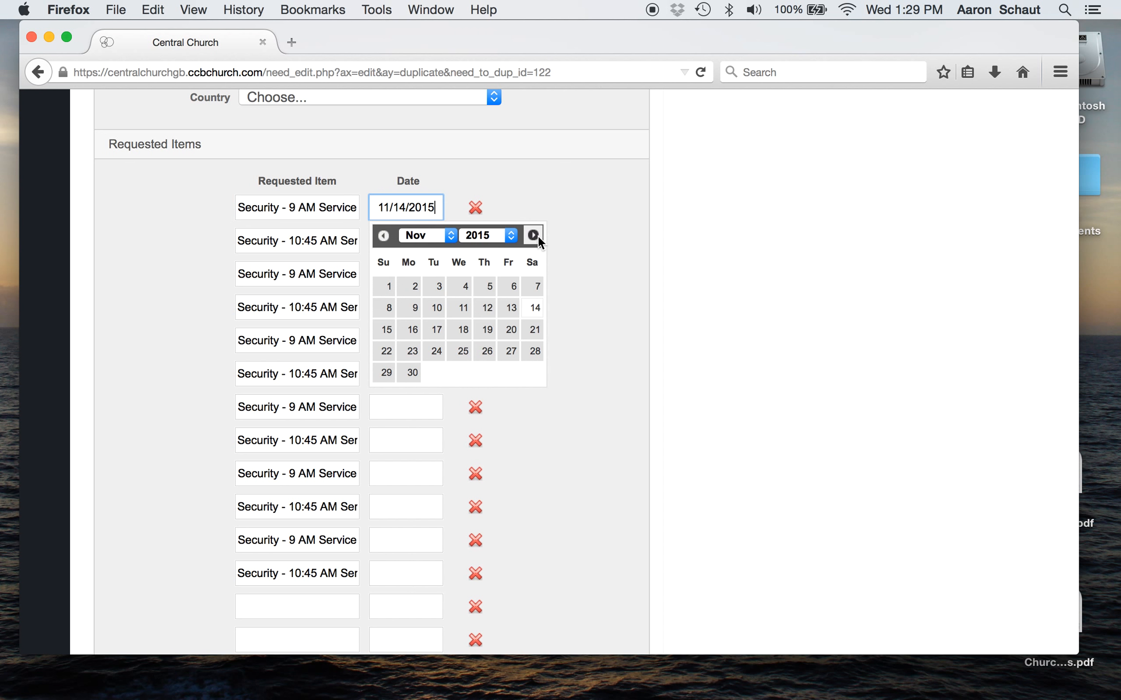
click(385, 286)
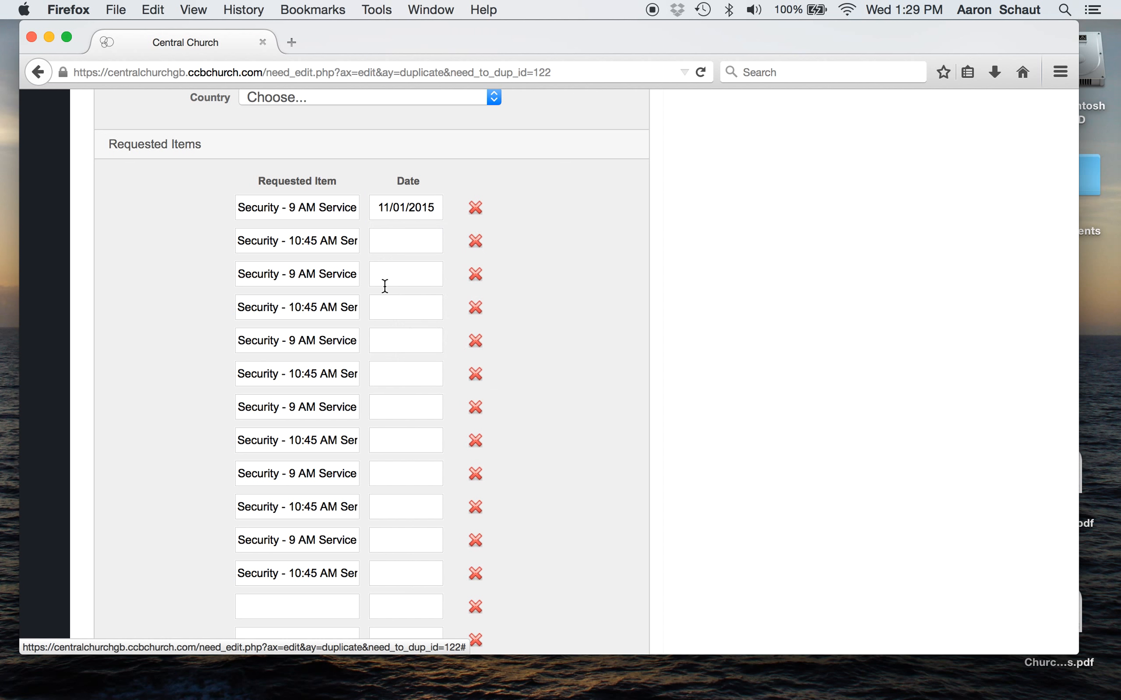
click(407, 241)
click(532, 269)
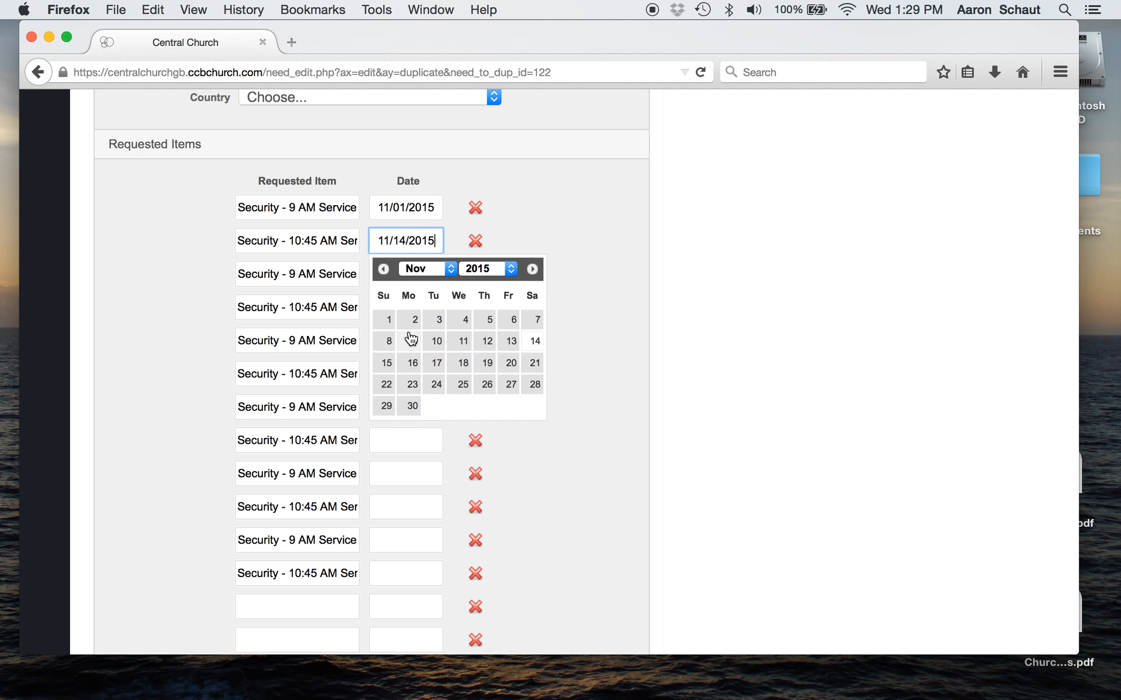
click(388, 322)
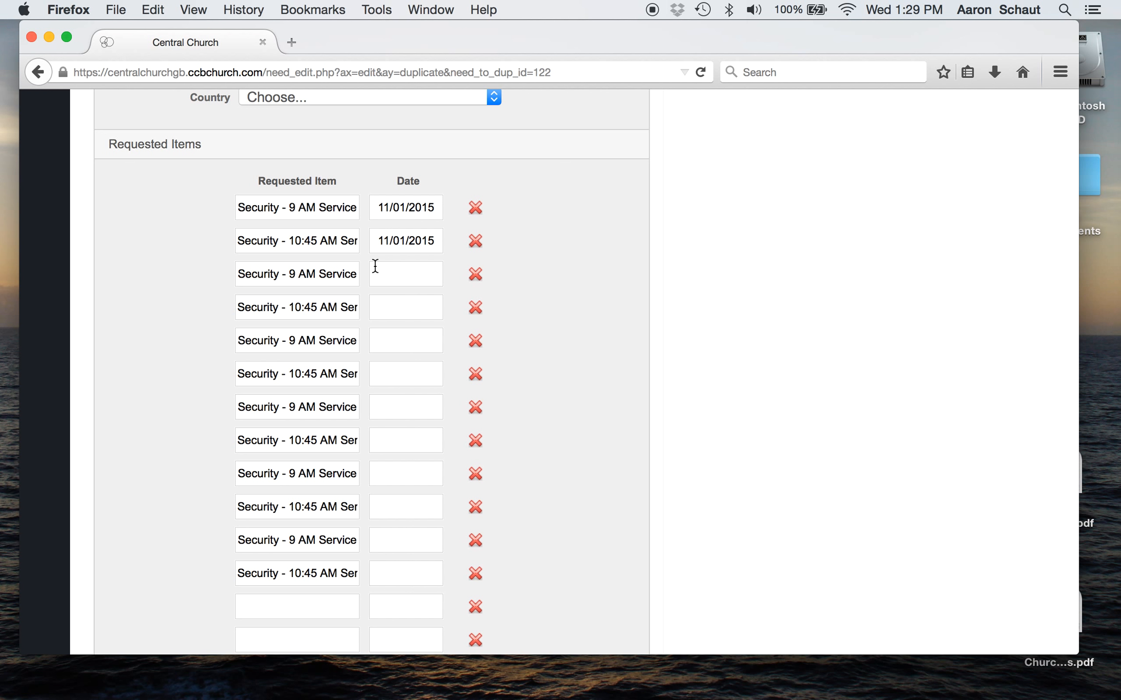
- Set the dates of the second 9 AM and second 10:45 AM security items to 11/08/2015
click(413, 274)
click(533, 302)
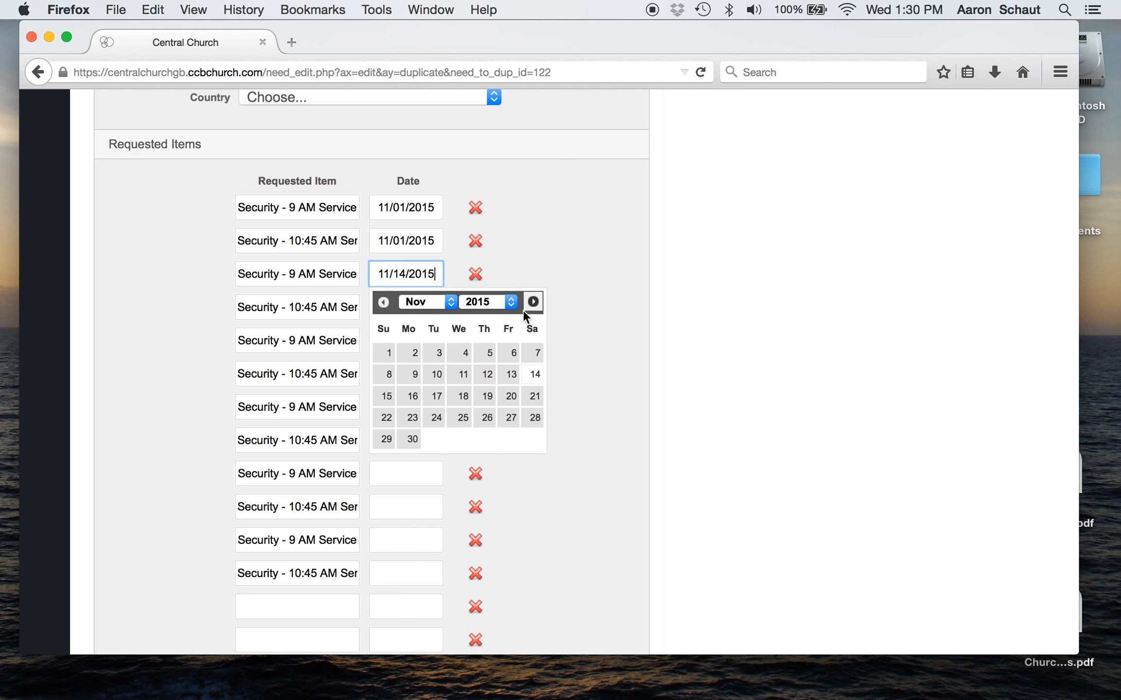
click(388, 372)
click(406, 307)
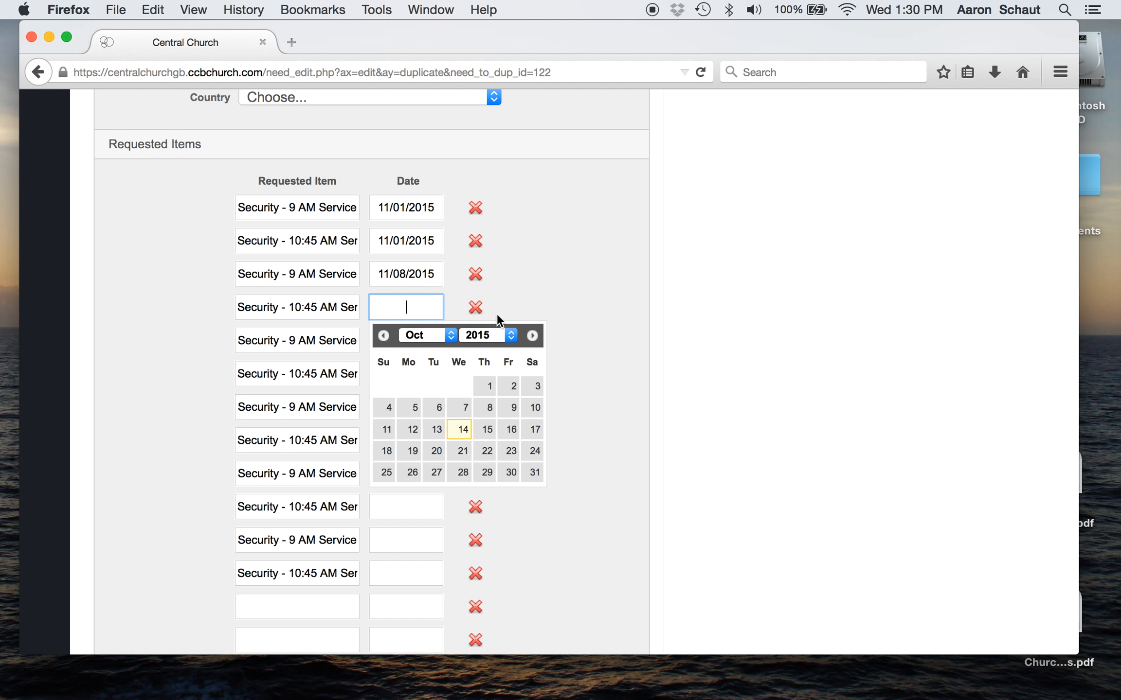
click(532, 336)
click(383, 407)
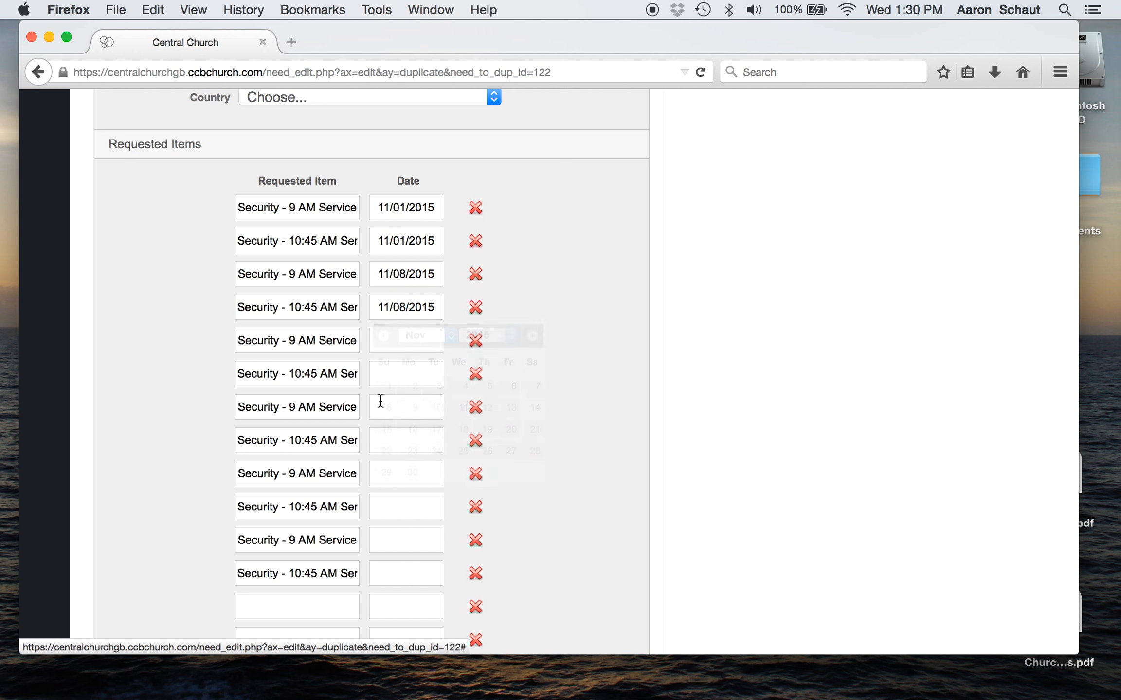
- Set the dates of the third 9 AM and third 10:45 AM security items to 11/15/2015
click(411, 342)
click(533, 369)
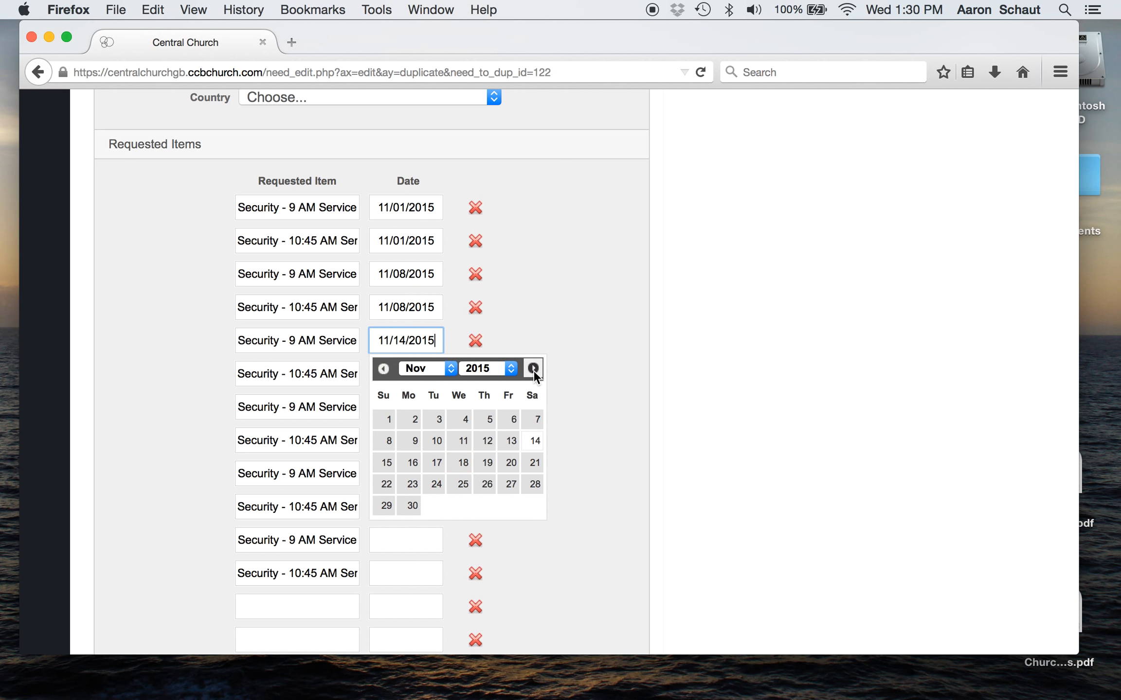
click(386, 462)
click(403, 377)
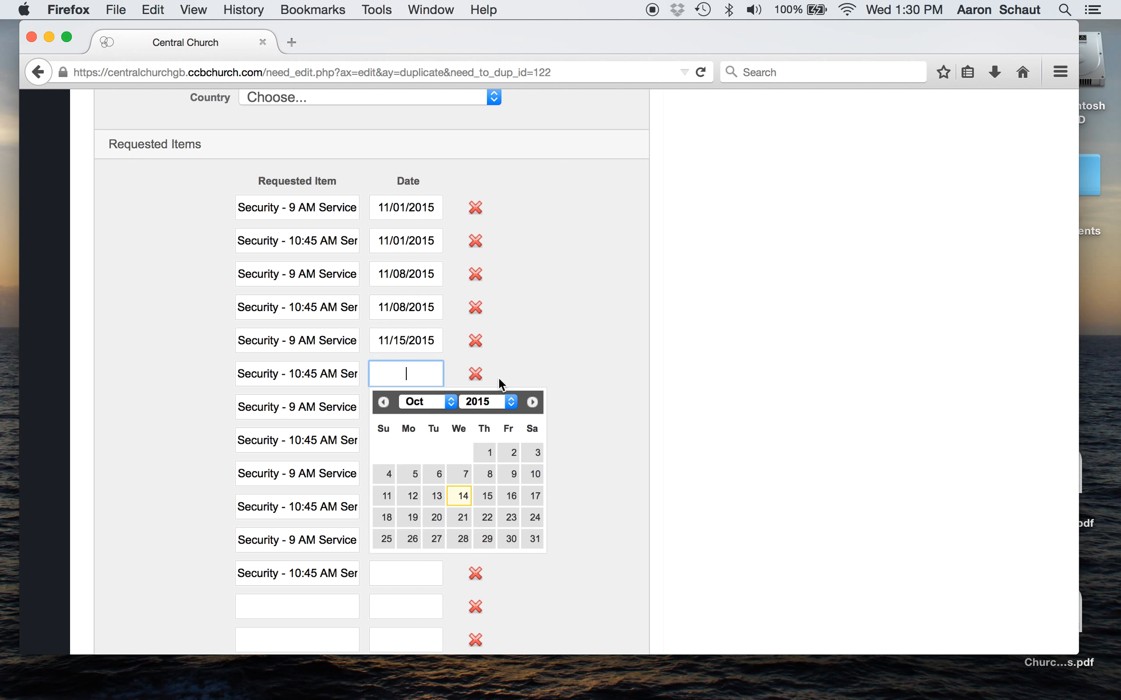
click(532, 401)
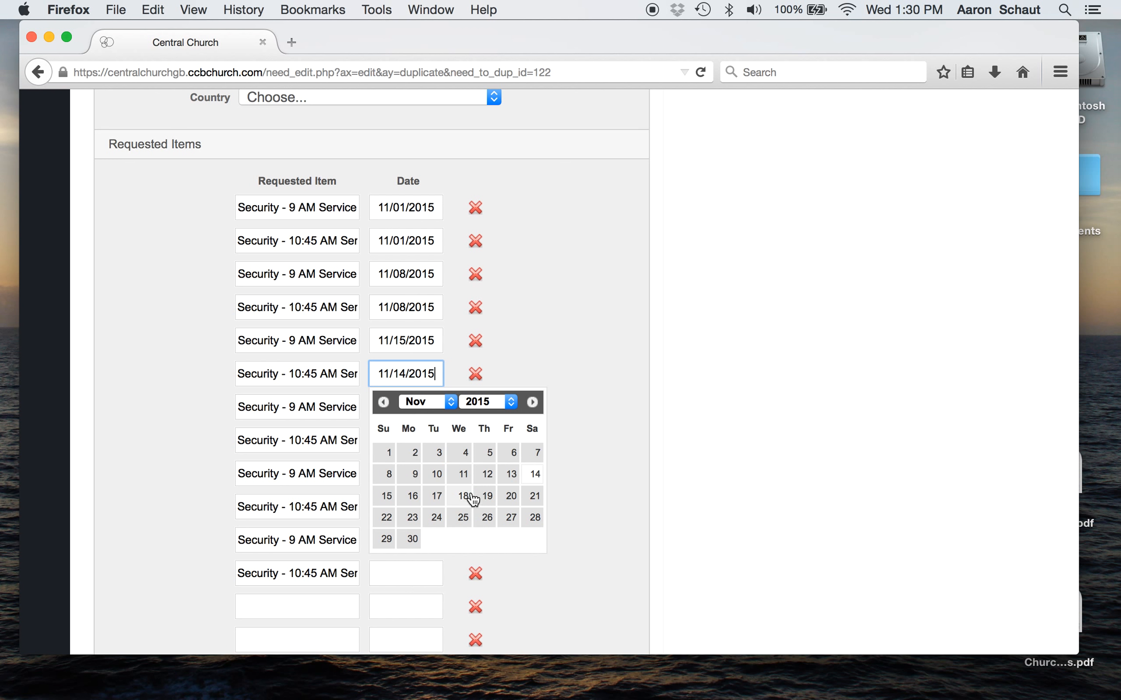
click(387, 496)
- Set the dates of the fourth 9 AM and fourth 10:45 AM security items to 11/22/2015
click(399, 409)
click(532, 437)
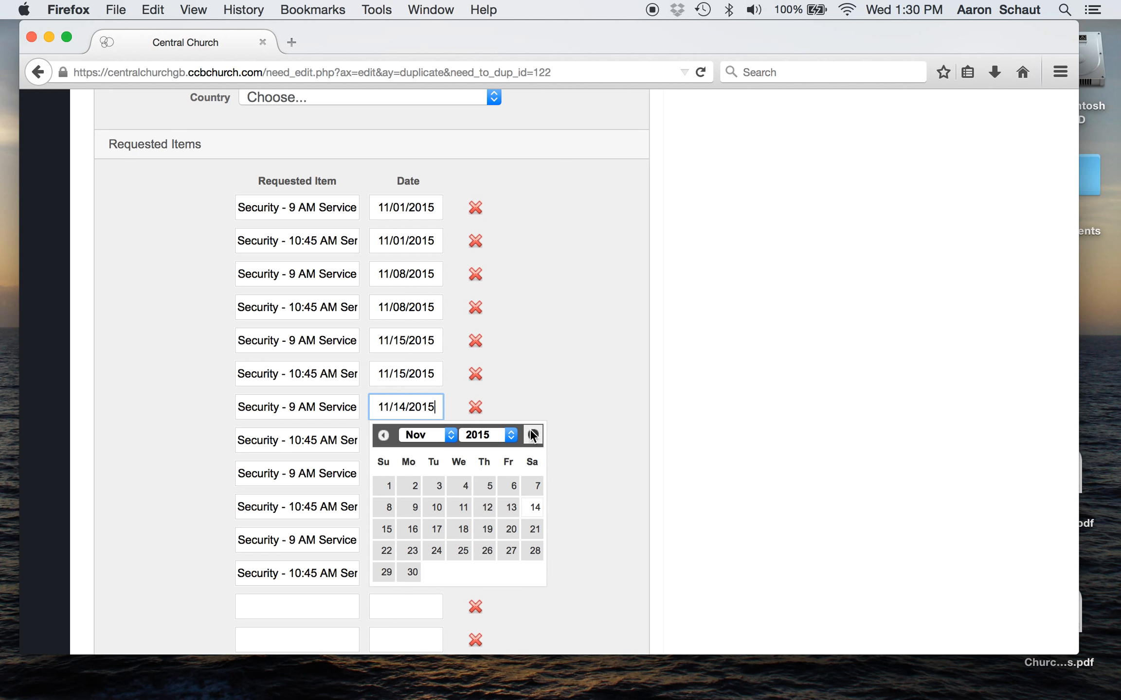
click(384, 551)
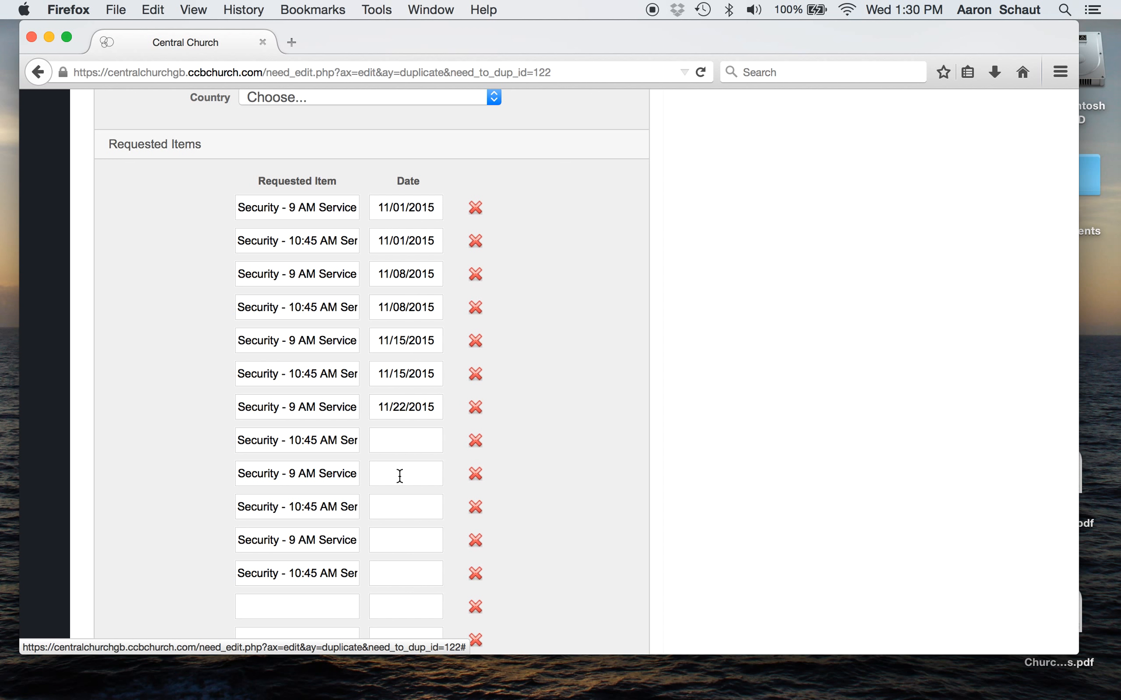
click(403, 440)
click(533, 468)
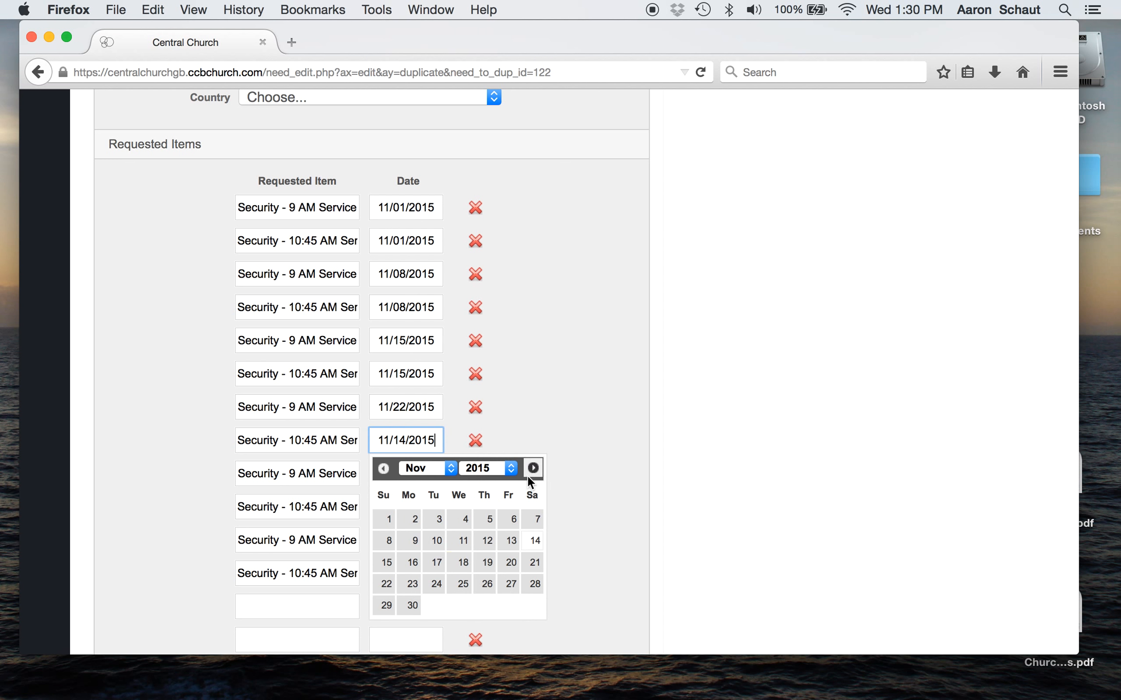
click(385, 579)
- Set the dates of the fifth 9 AM and fifth 10:45 AM security items to 11/29/2015
scroll(385, 576, down, 5)
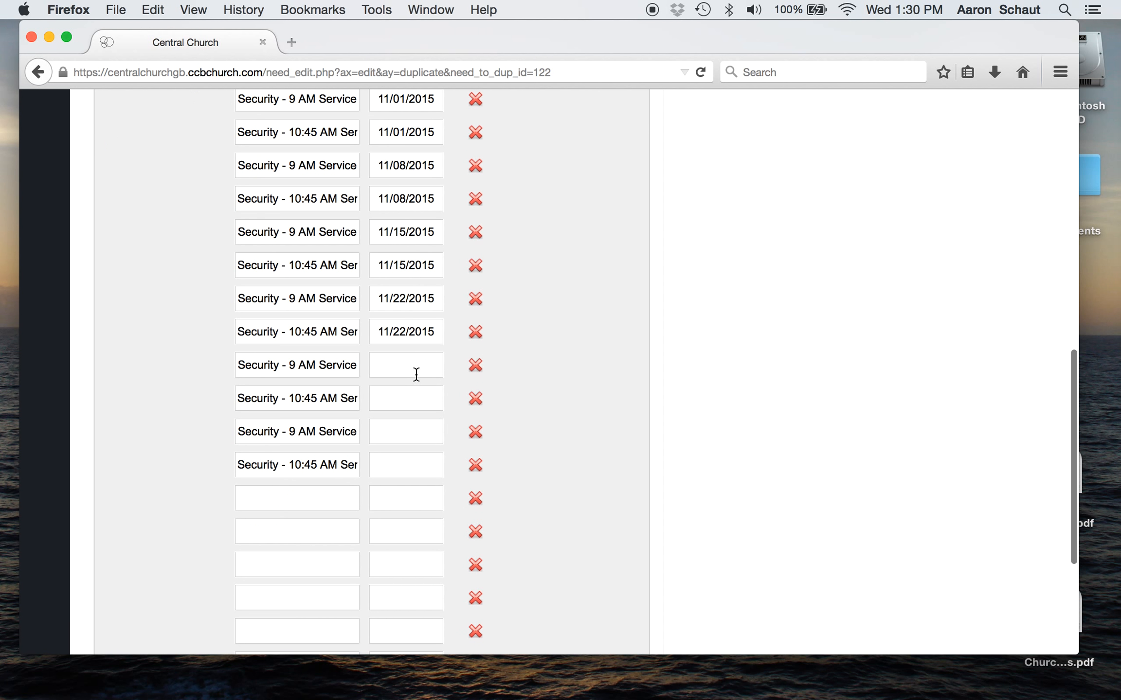
click(411, 365)
click(533, 393)
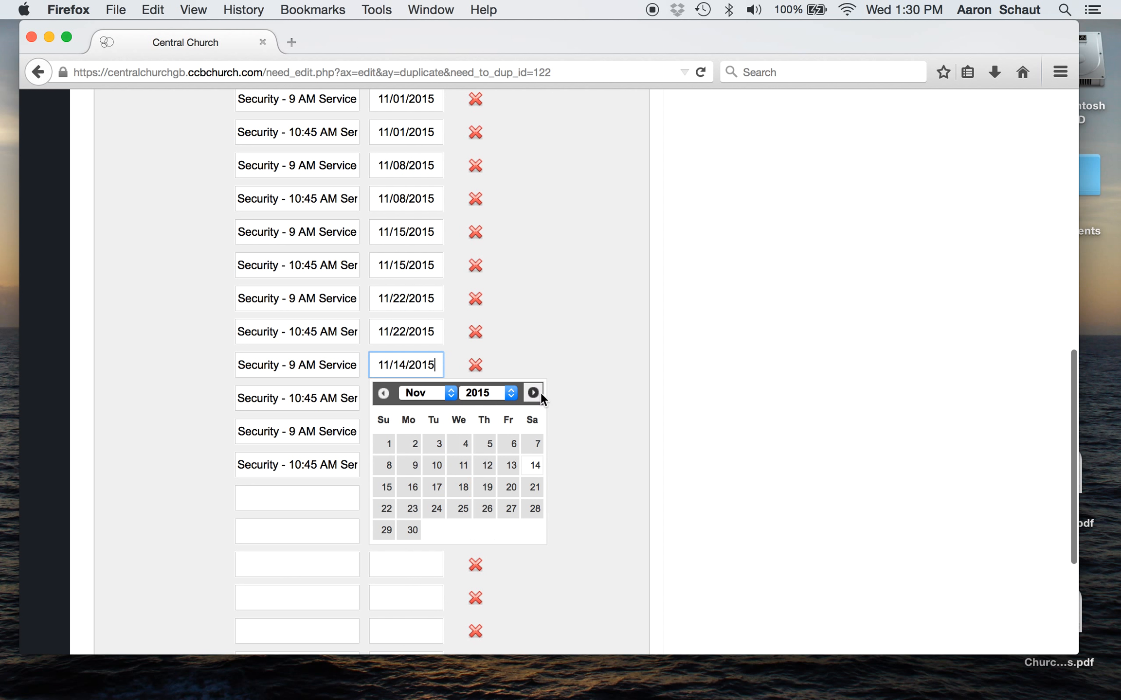
click(386, 530)
click(392, 400)
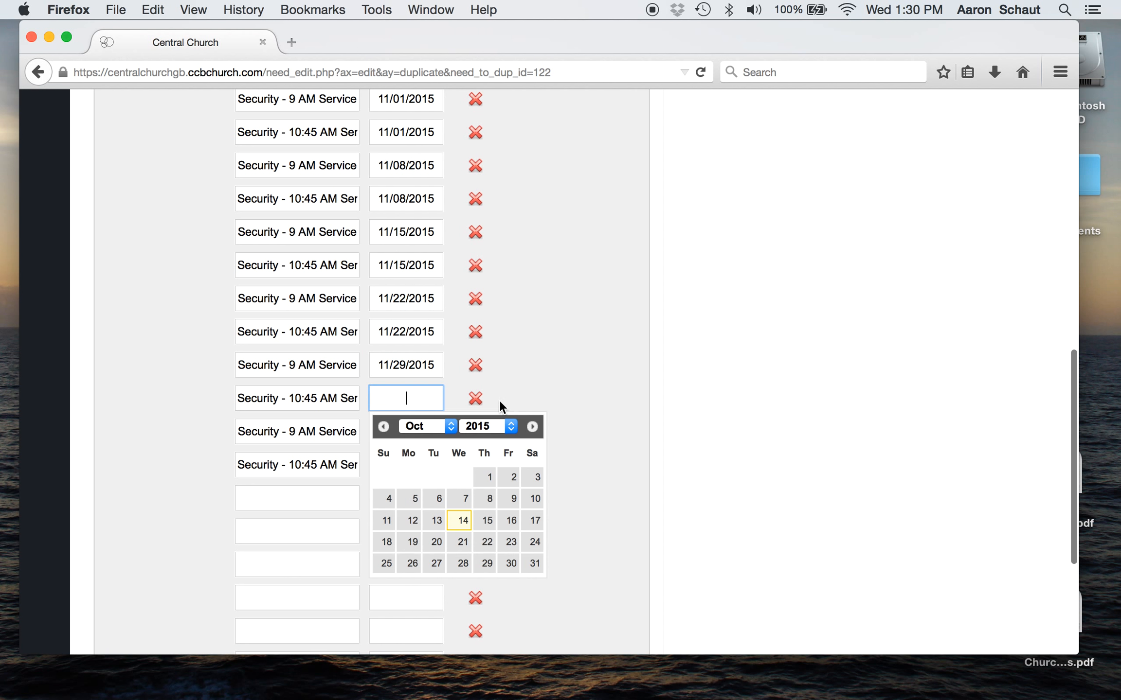
click(532, 426)
click(387, 564)
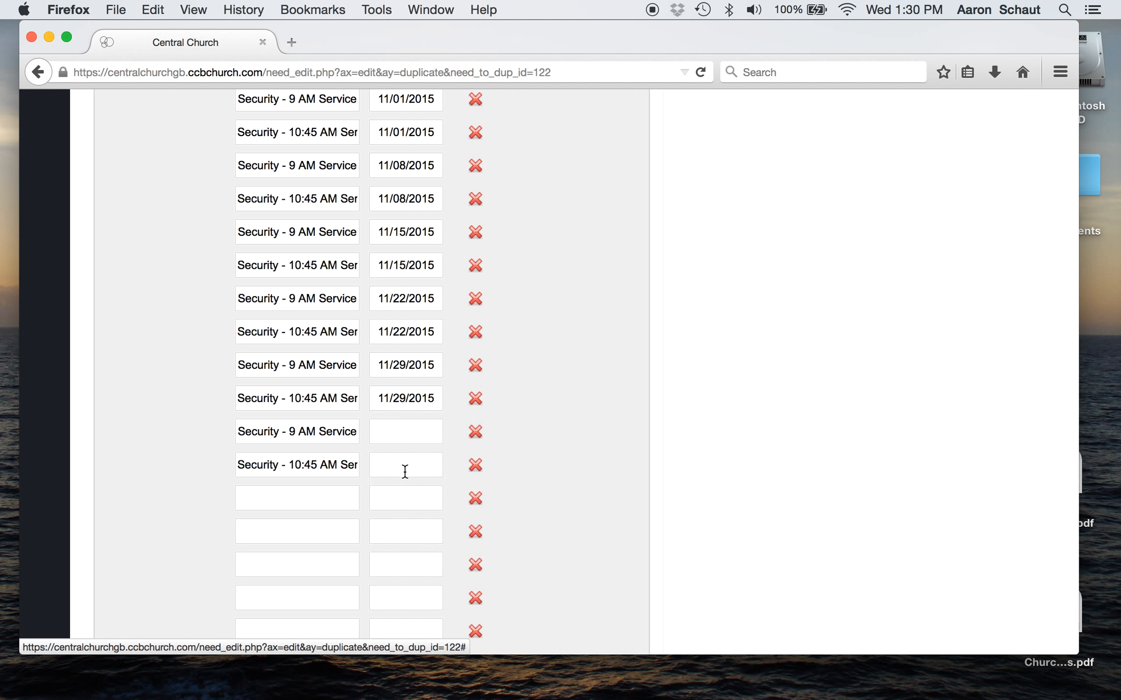
- Set the dates of the sixth 9 AM and sixth 10:45 AM security items to 12/06/2015
click(407, 430)
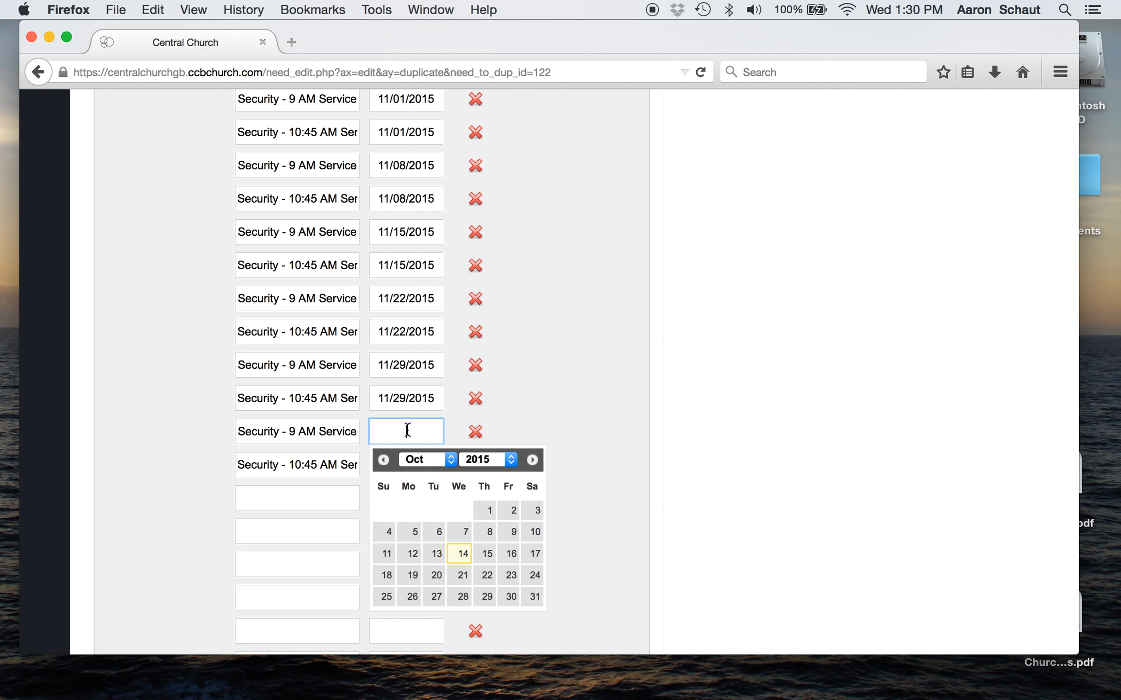
click(532, 460)
click(532, 459)
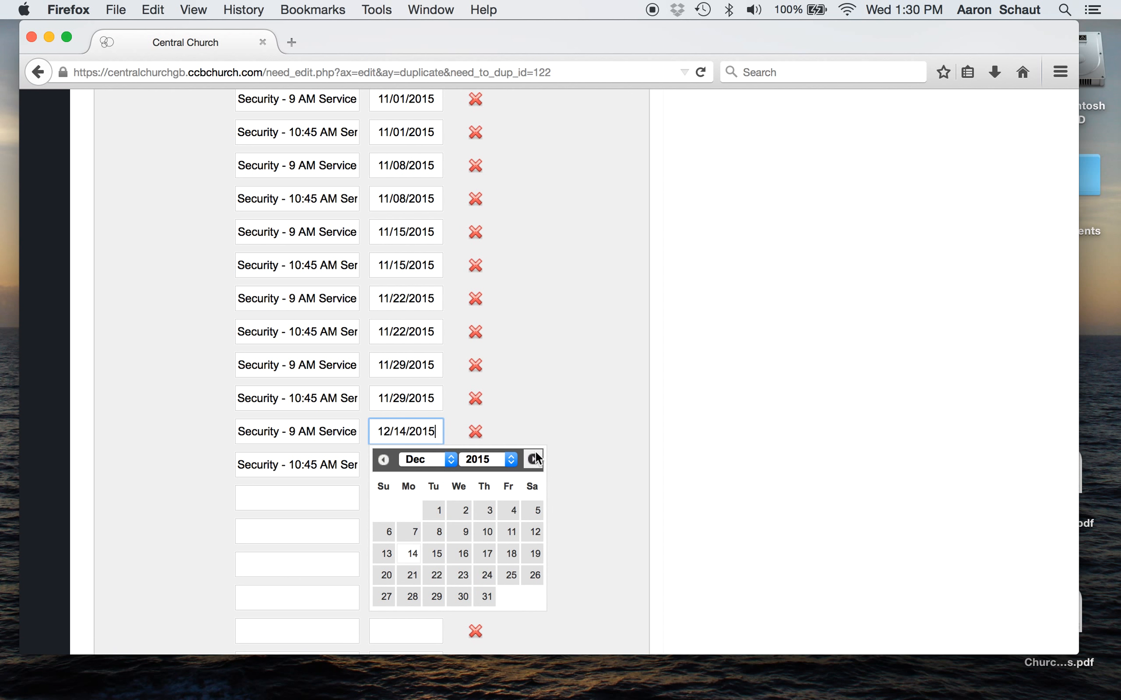
click(392, 532)
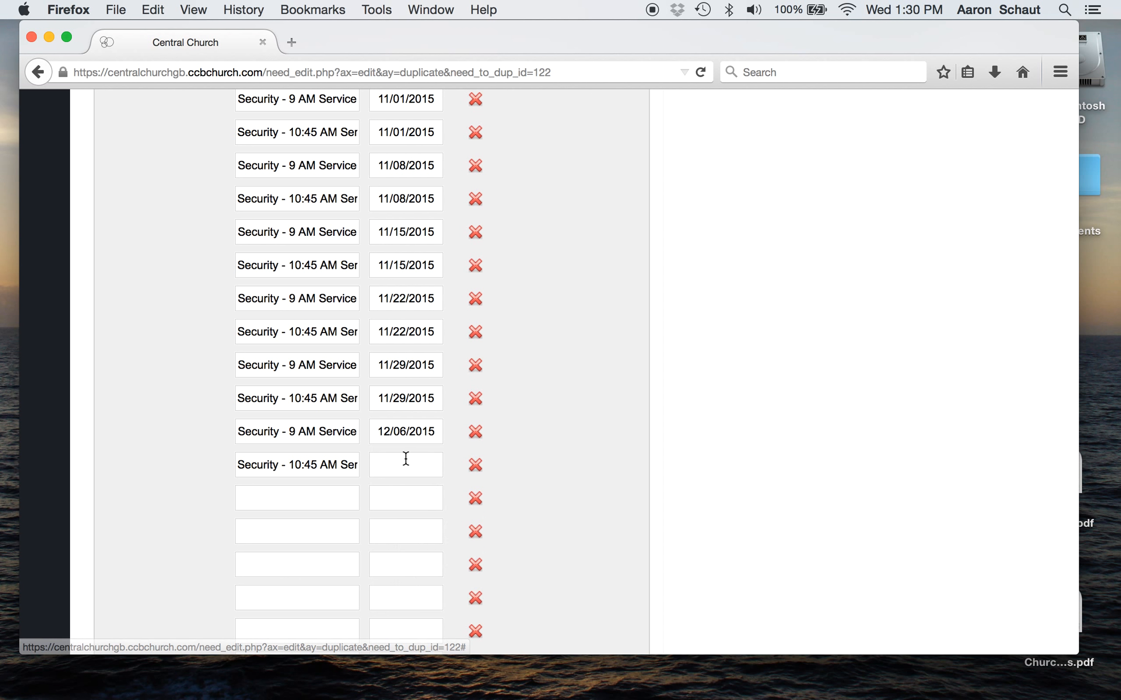
click(405, 459)
click(541, 492)
click(533, 493)
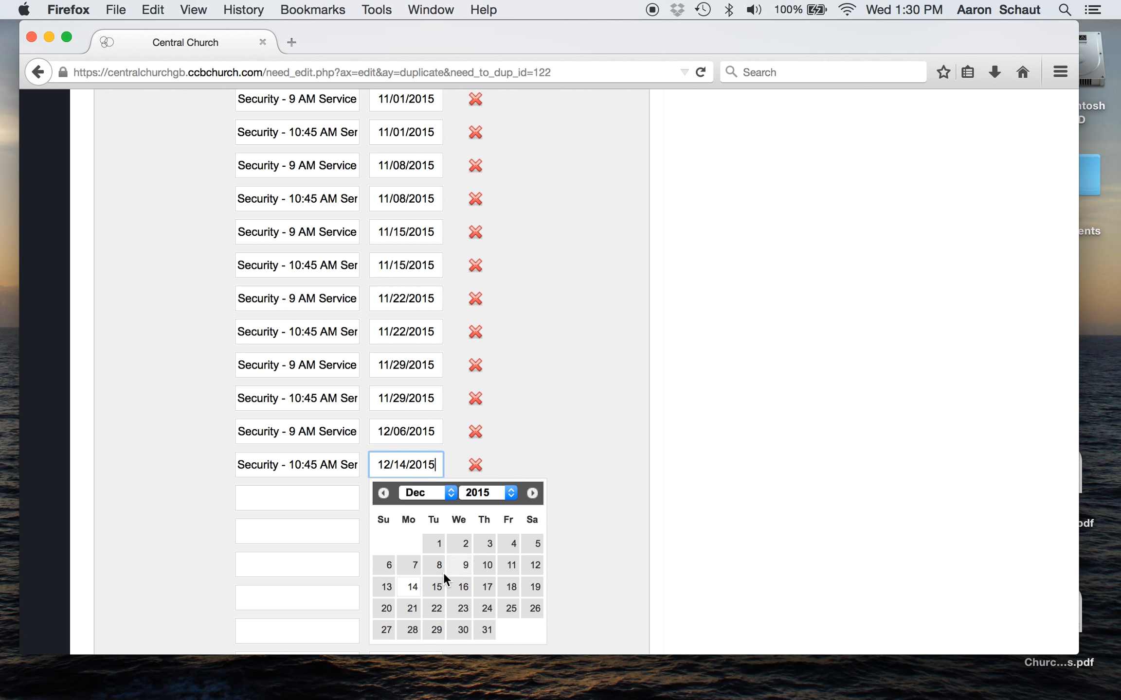
click(389, 566)
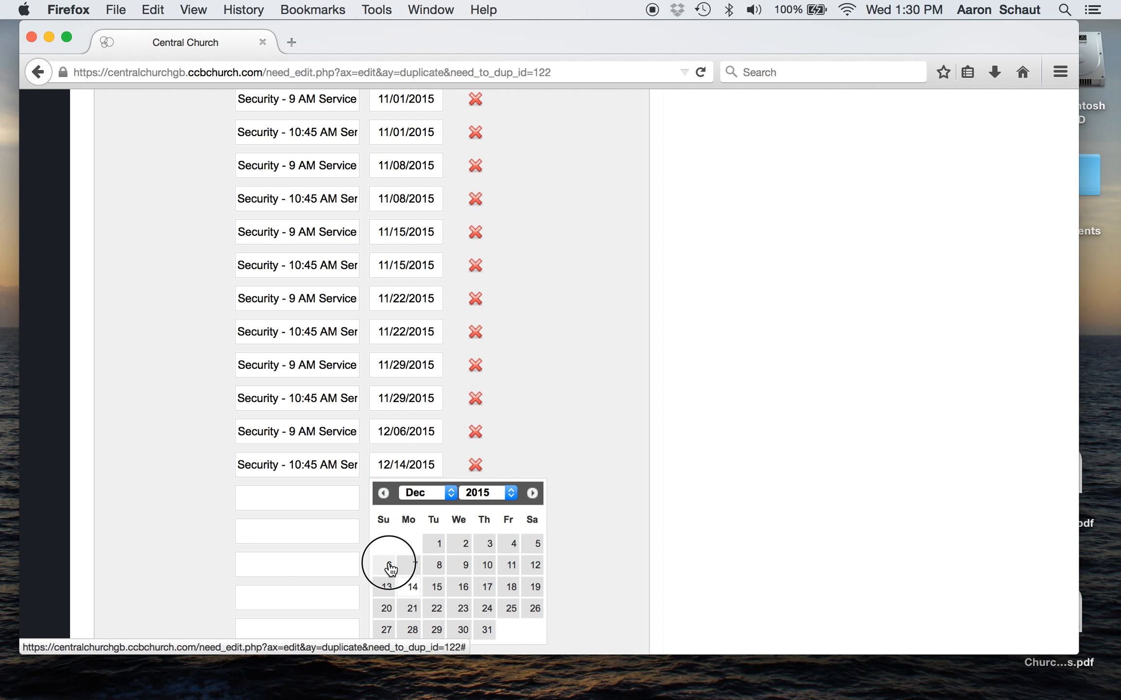
- Copy the item name "Security - 9 AM Service" into the first and third blank item rows
double_click(296, 433)
click(295, 433)
key(super+c)
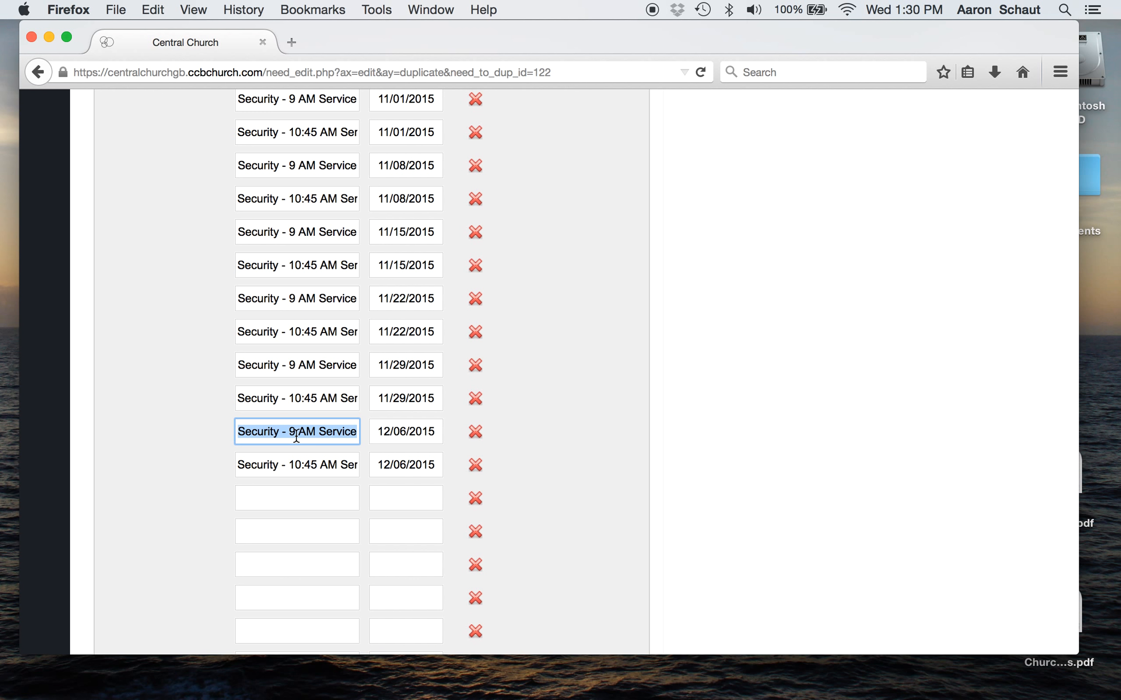
click(305, 504)
key(super+v)
click(308, 568)
key(super+v)
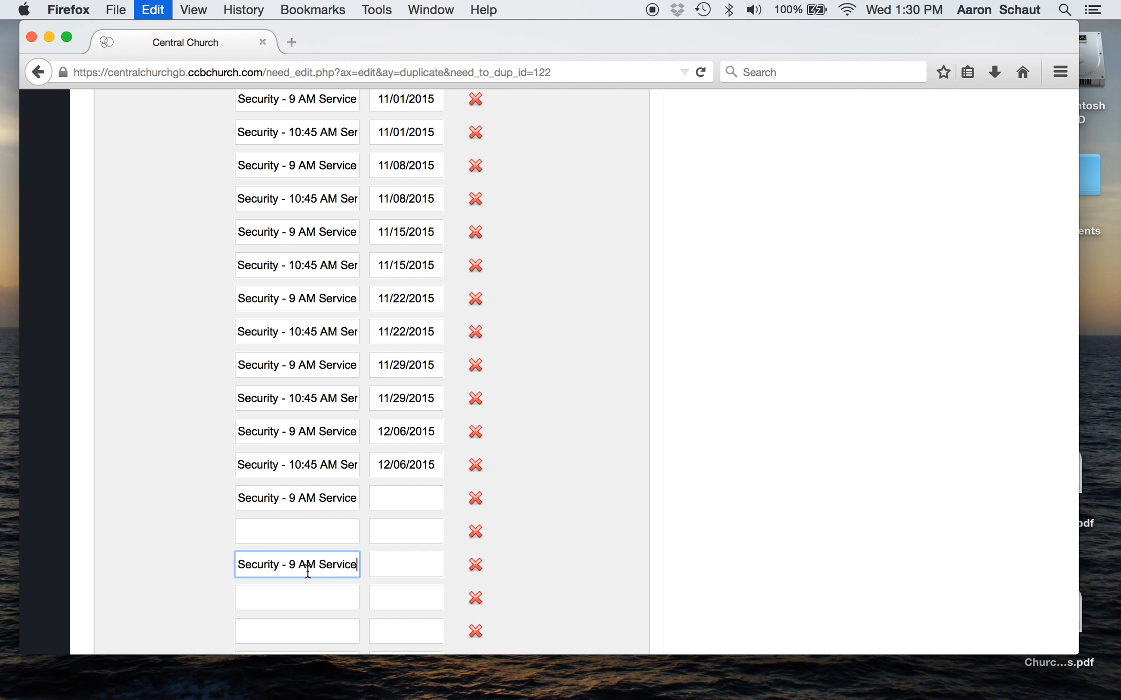
- Copy the 10:45 AM service item name into the blank row below each of the two new 9 AM items
triple_click(311, 468)
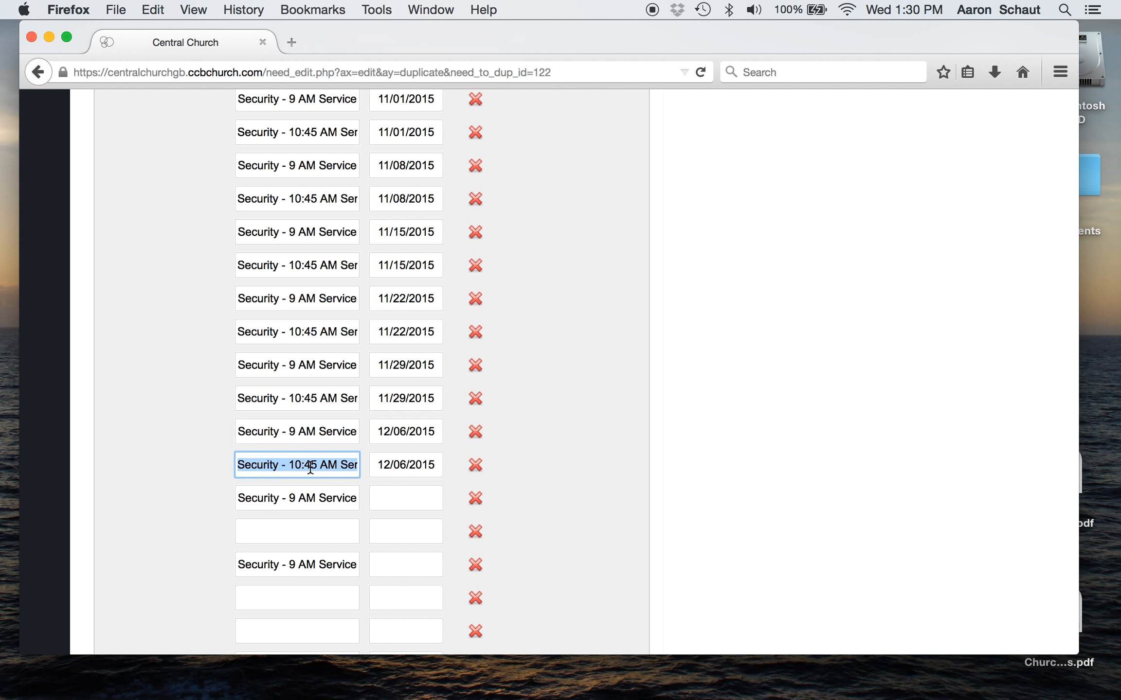
key(super+c)
click(312, 541)
key(super+v)
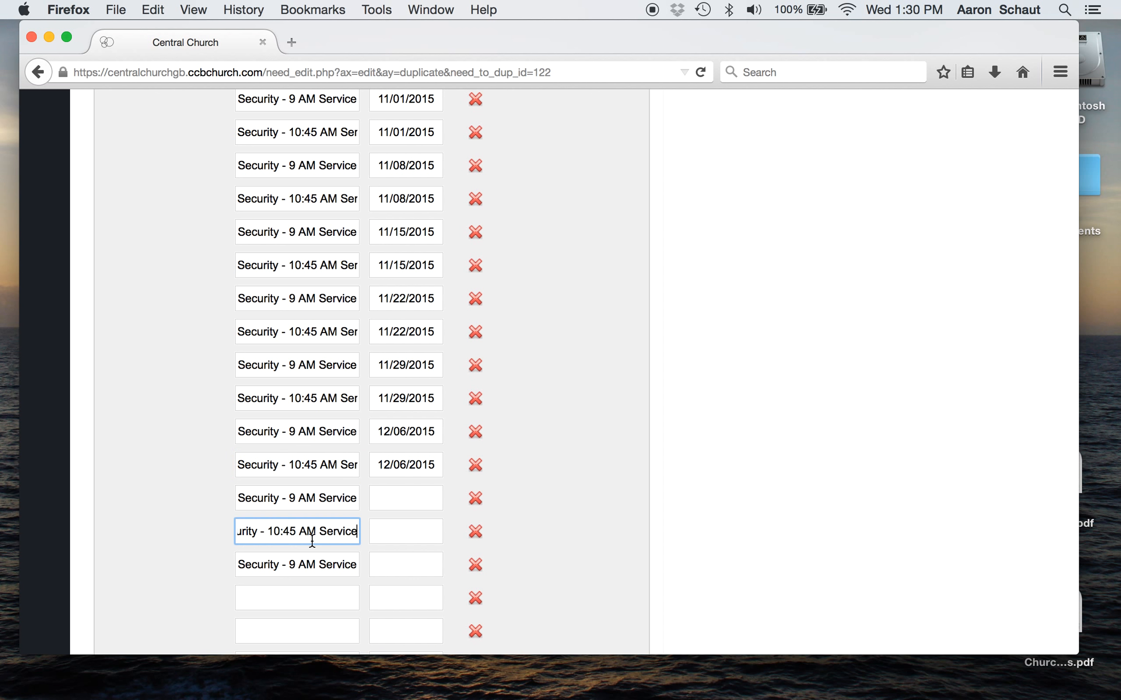
click(312, 591)
key(super+v)
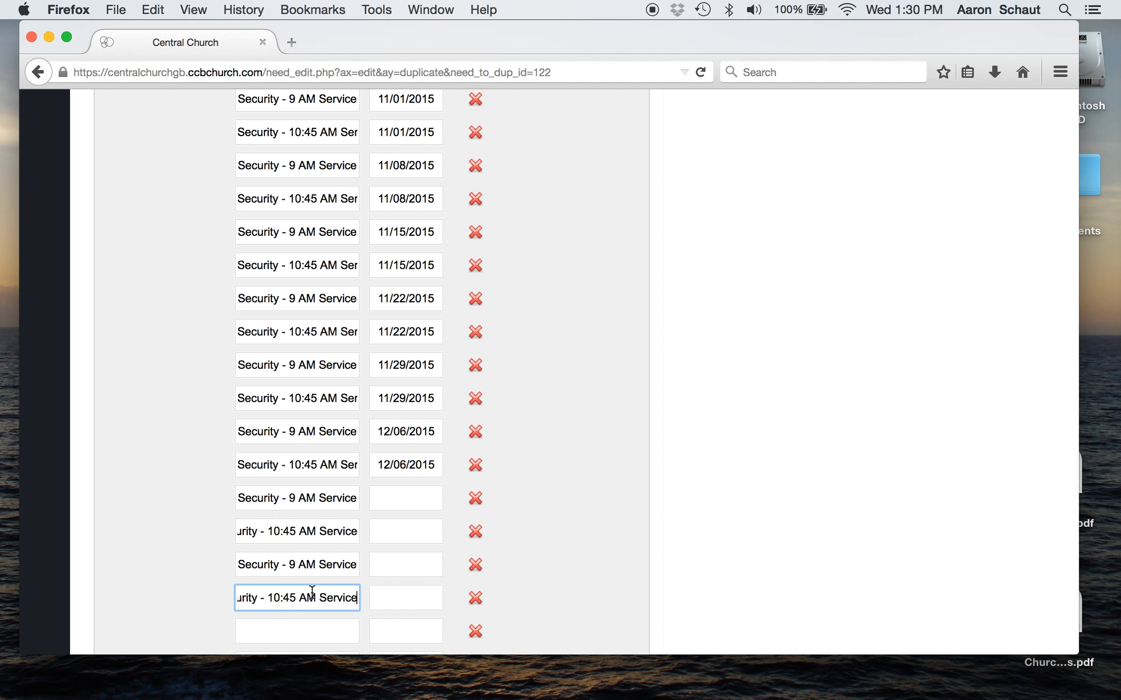
- Set the dates of the seventh 9 AM and seventh 10:45 AM security items to 12/13/2015
click(398, 491)
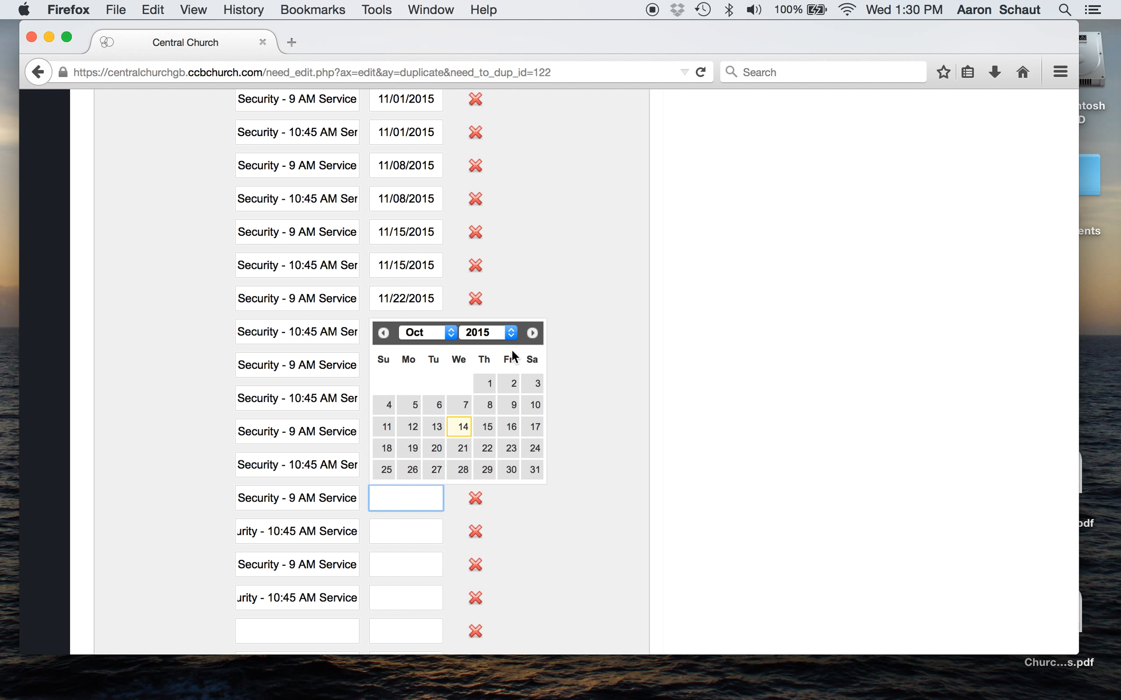
click(533, 332)
click(533, 332)
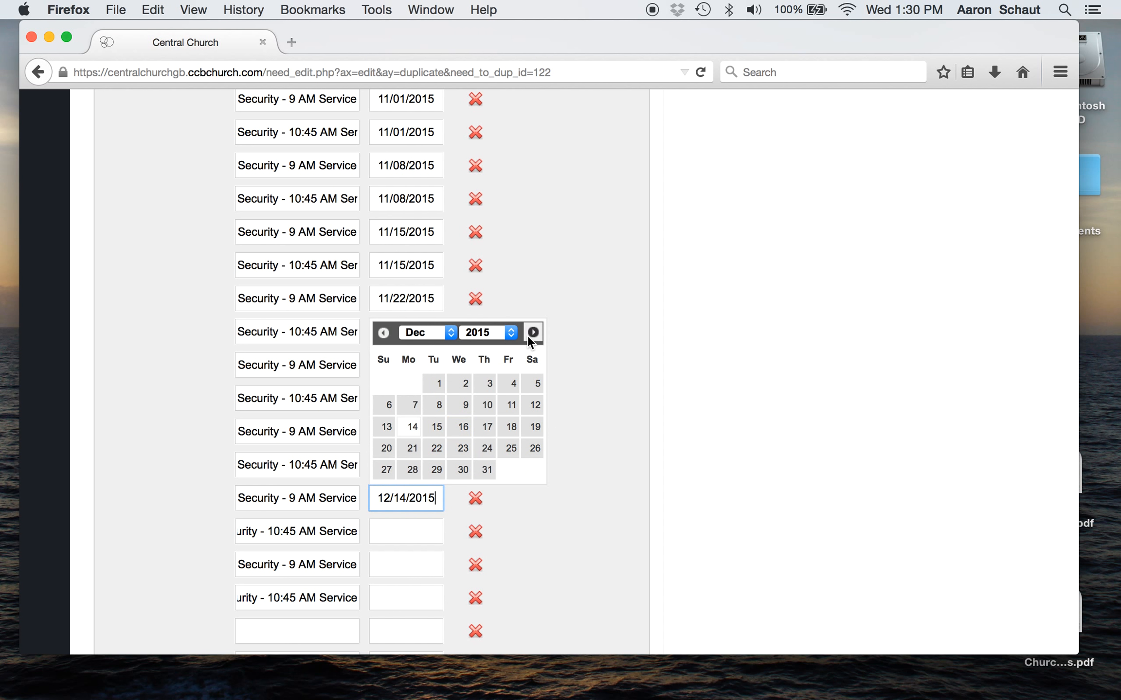
click(385, 426)
click(399, 523)
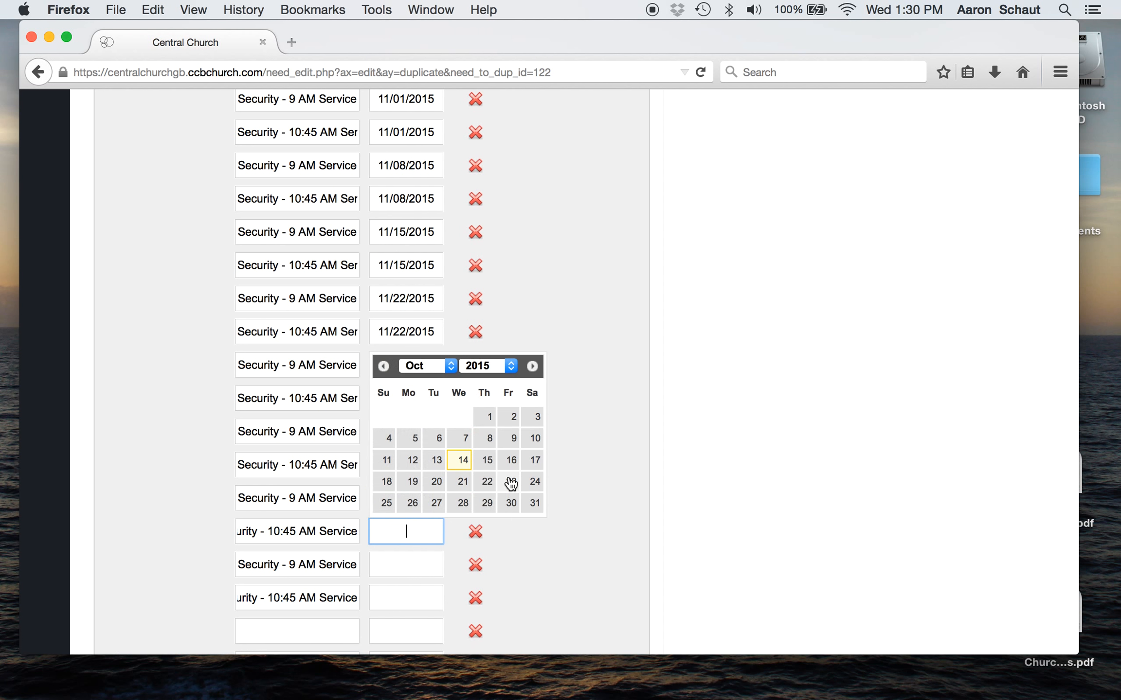
click(532, 366)
click(532, 366)
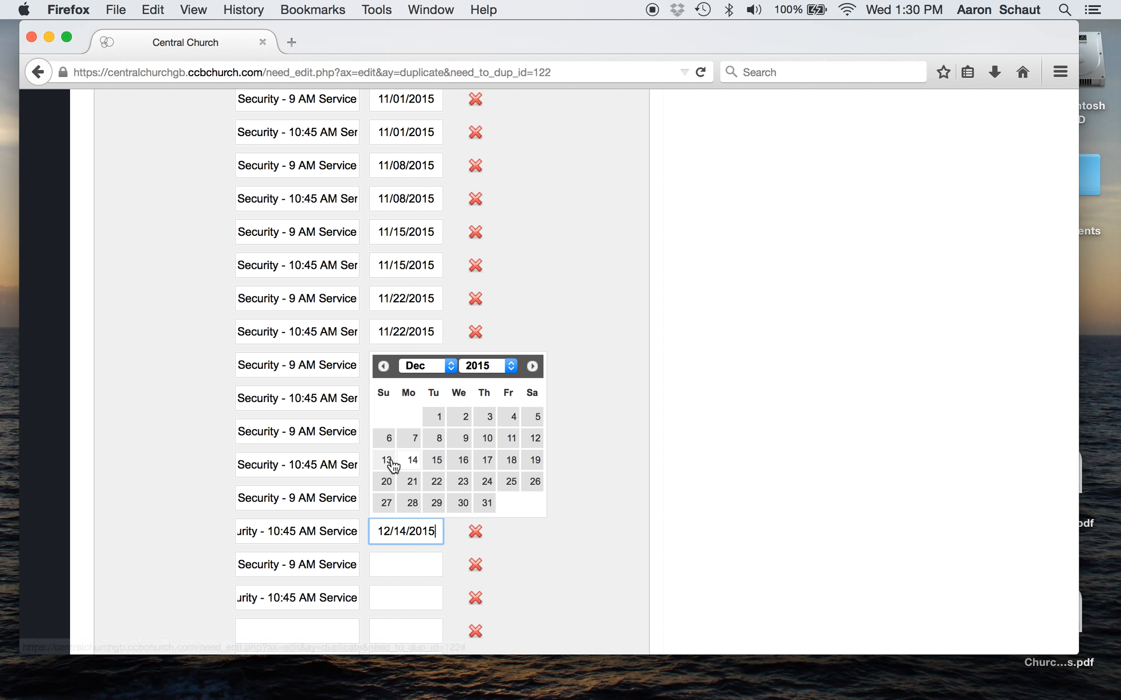
click(413, 461)
- Set the dates of the eighth 9 AM and eighth 10:45 AM security items to 12/20/2015
click(404, 566)
click(532, 399)
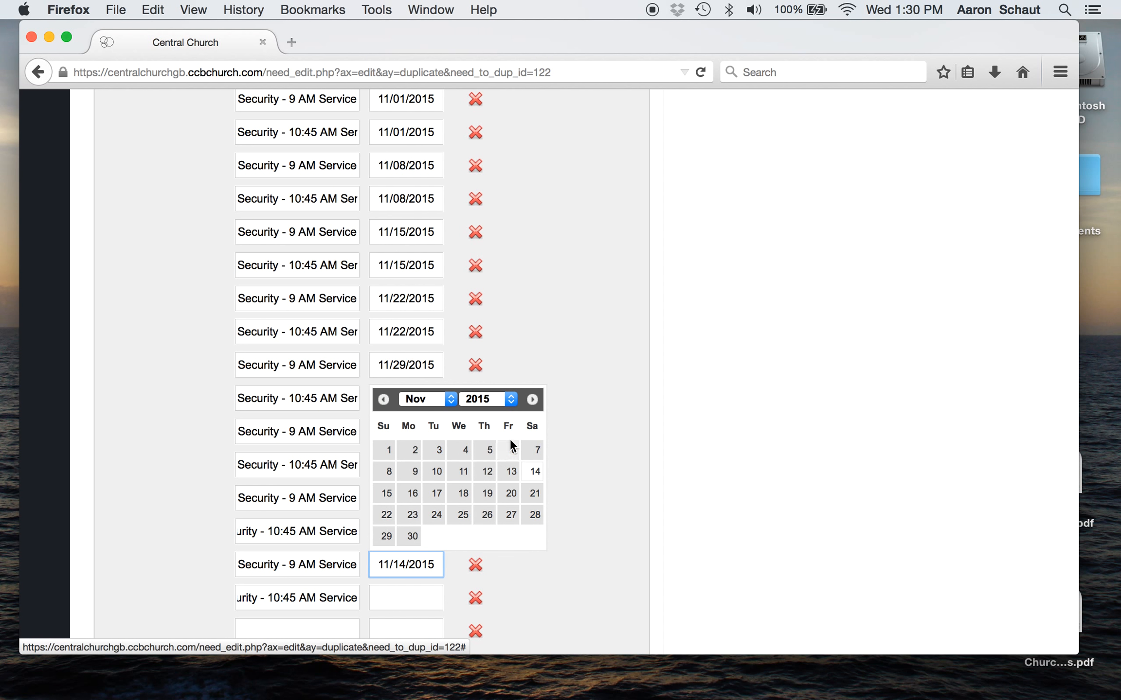
click(532, 400)
click(389, 516)
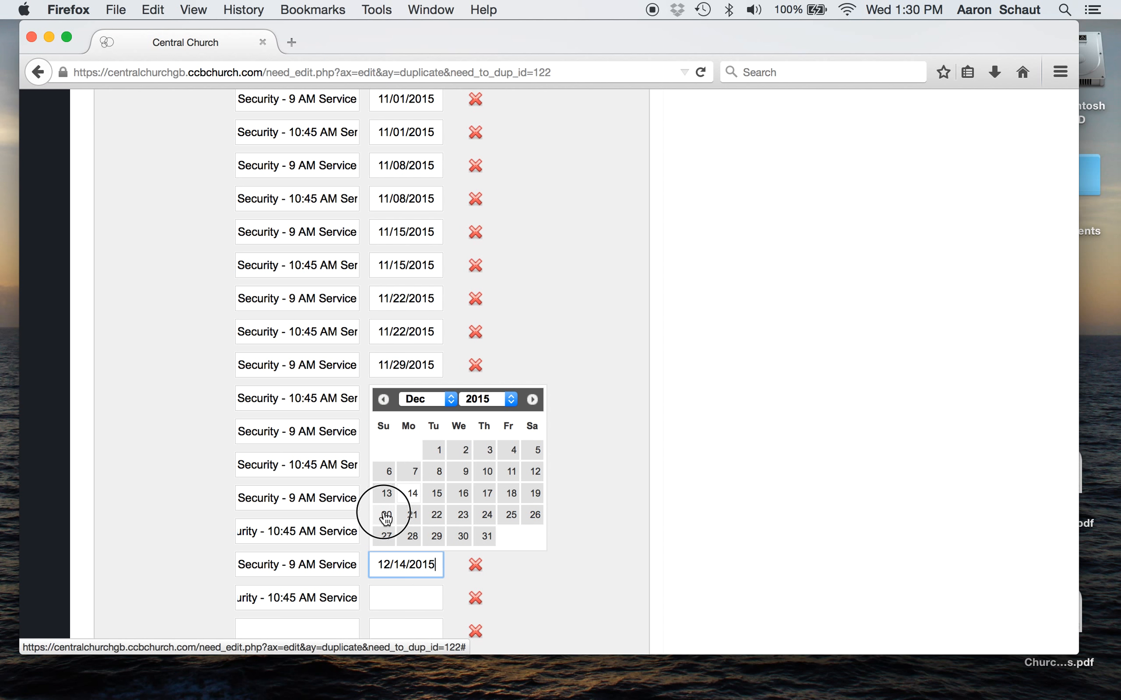
click(404, 599)
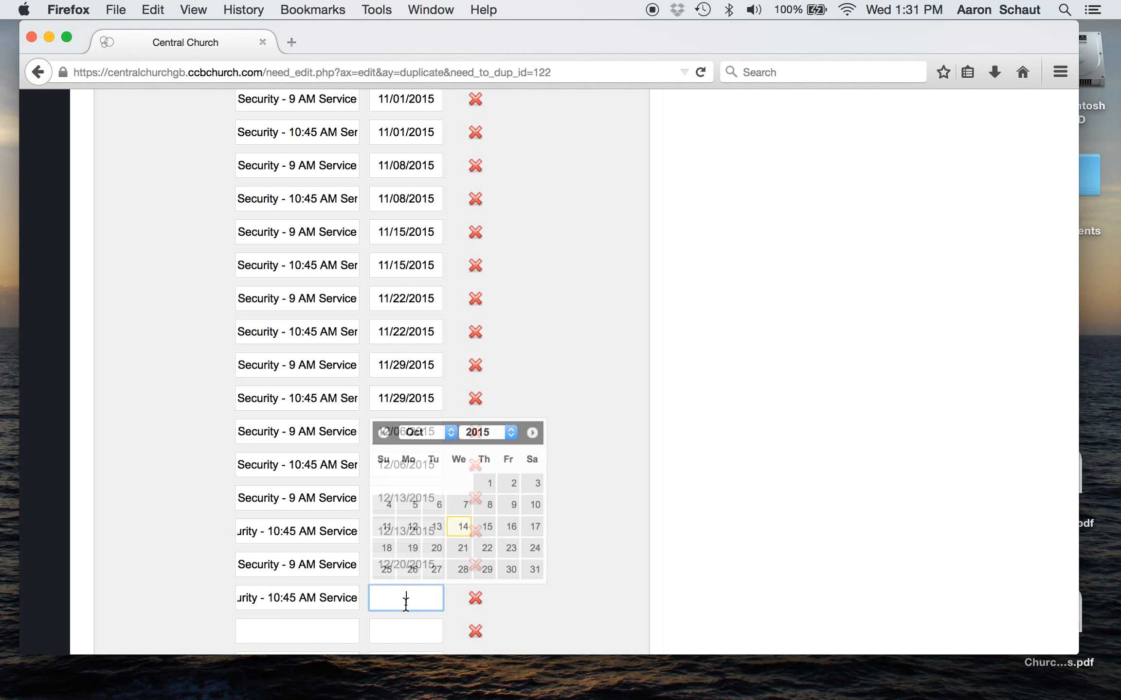
click(532, 432)
click(532, 432)
click(386, 550)
- Set the dates of the next two unnamed item rows to 12/27/2015
scroll(387, 552, down, 5)
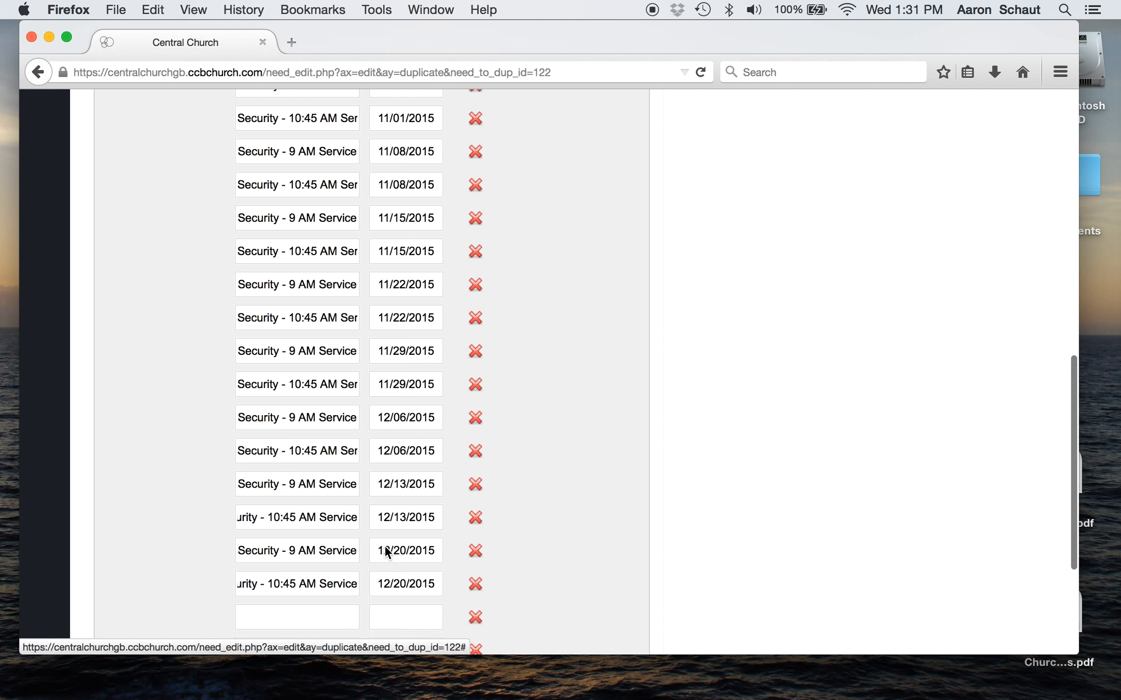
click(421, 509)
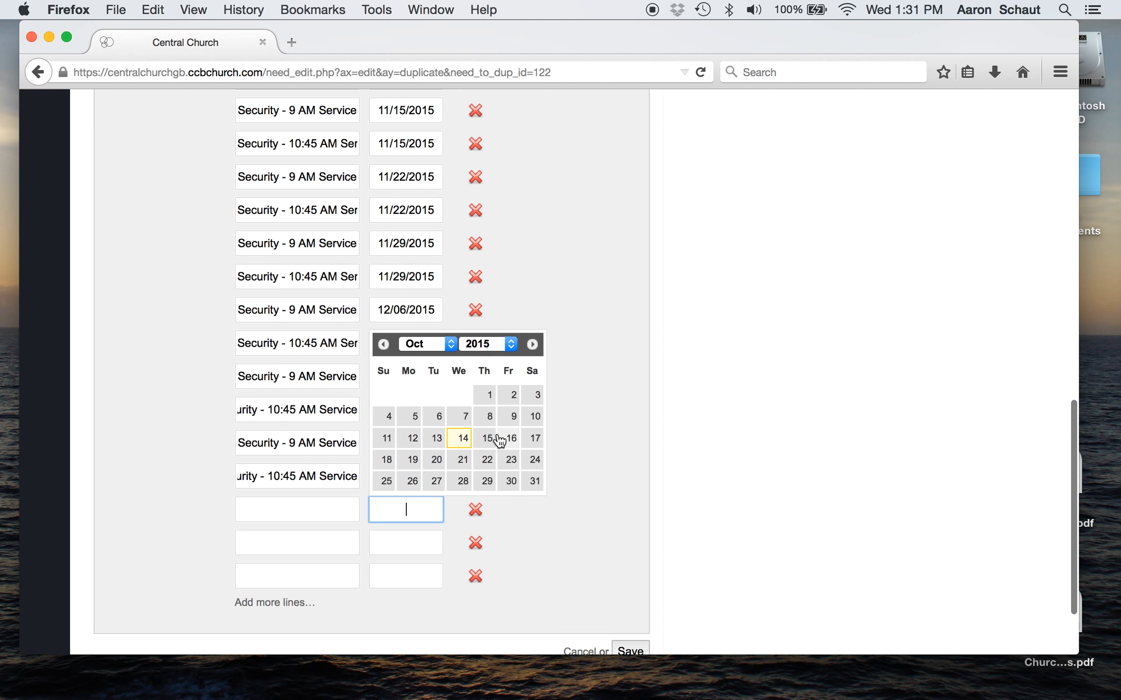
click(532, 344)
click(532, 344)
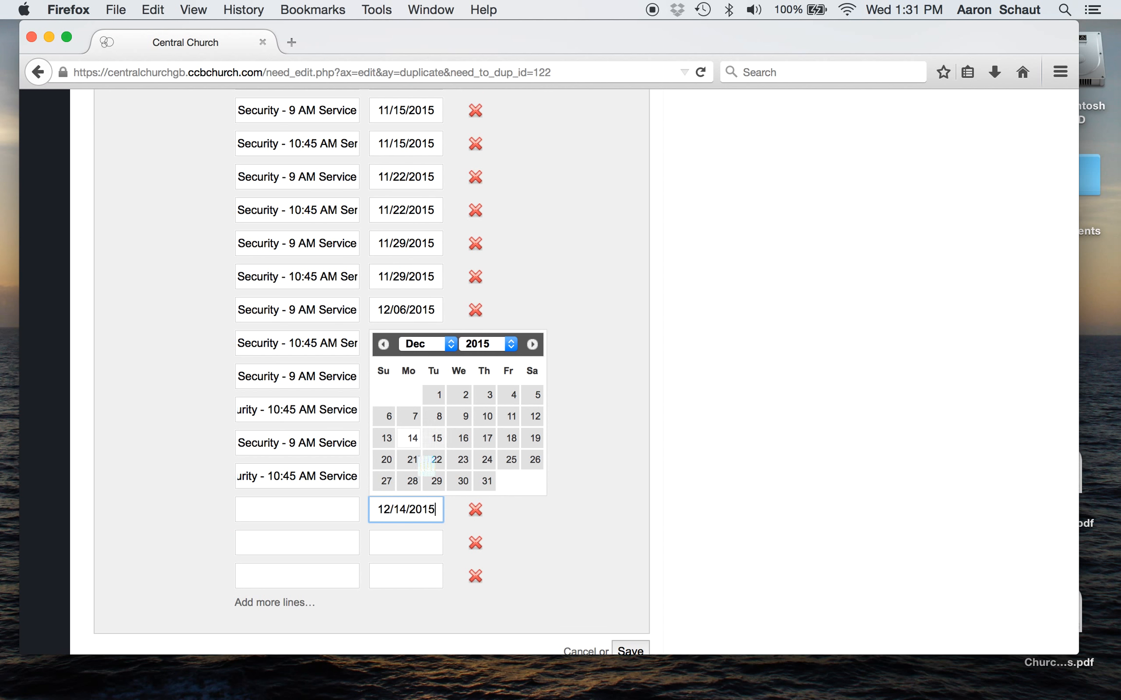
click(386, 481)
click(394, 540)
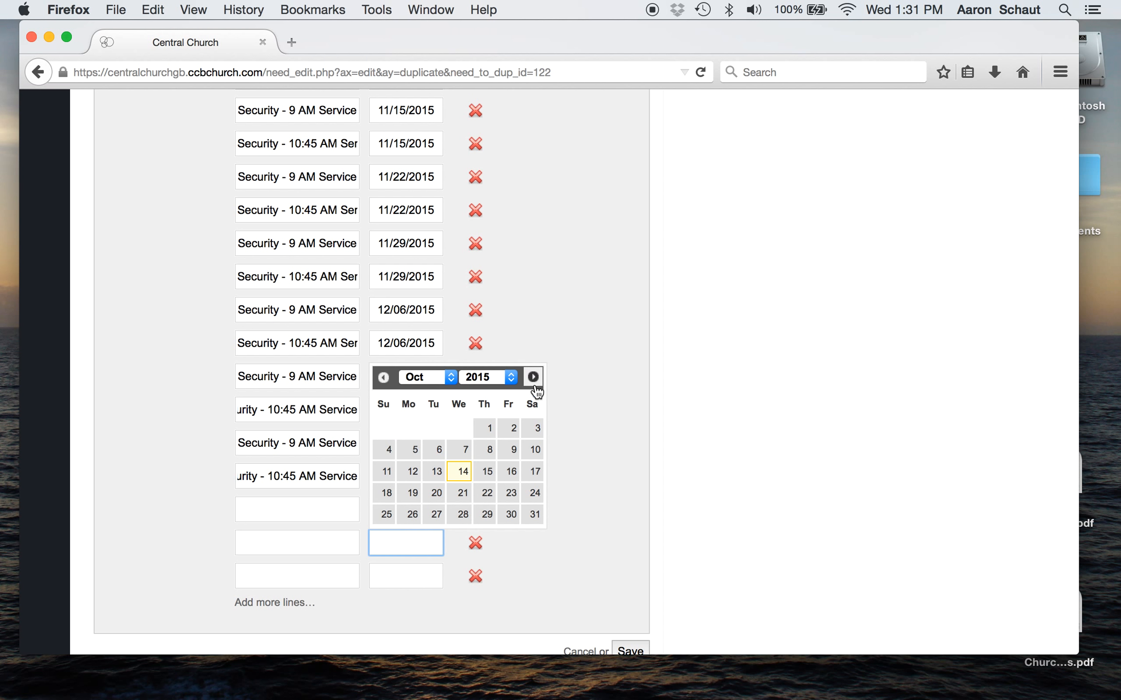
click(533, 378)
click(532, 378)
click(386, 518)
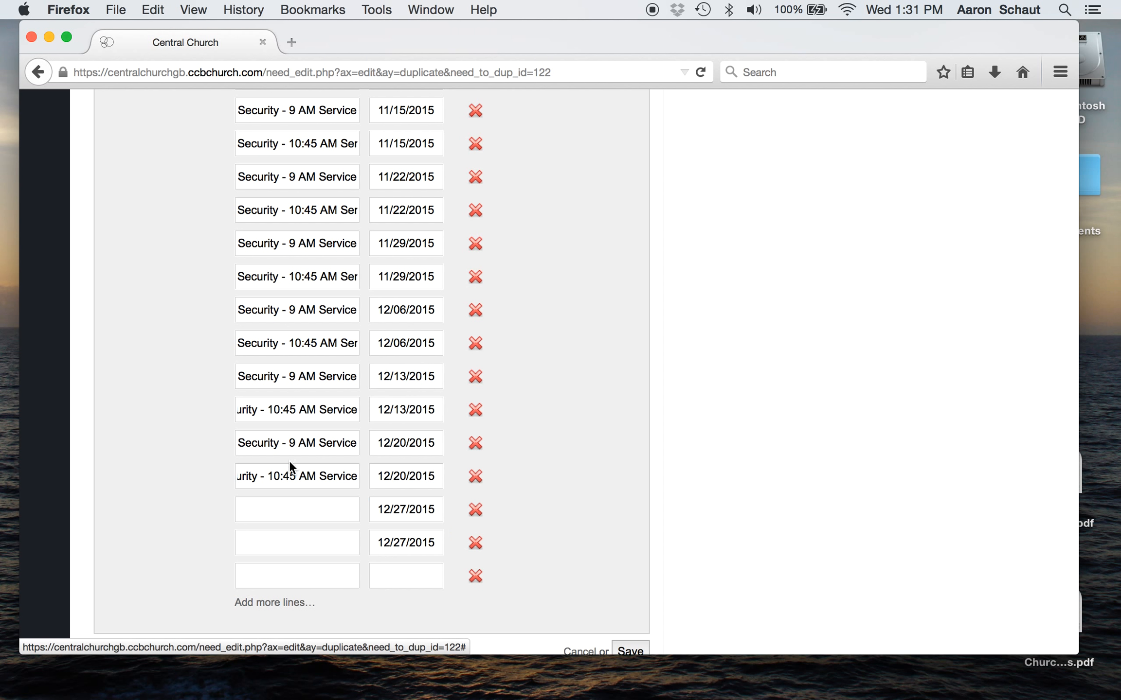
- Copy the 9 AM and 10:45 AM service item names into the two 12/27/2015 rows and save the need
triple_click(287, 452)
key(cmd+c)
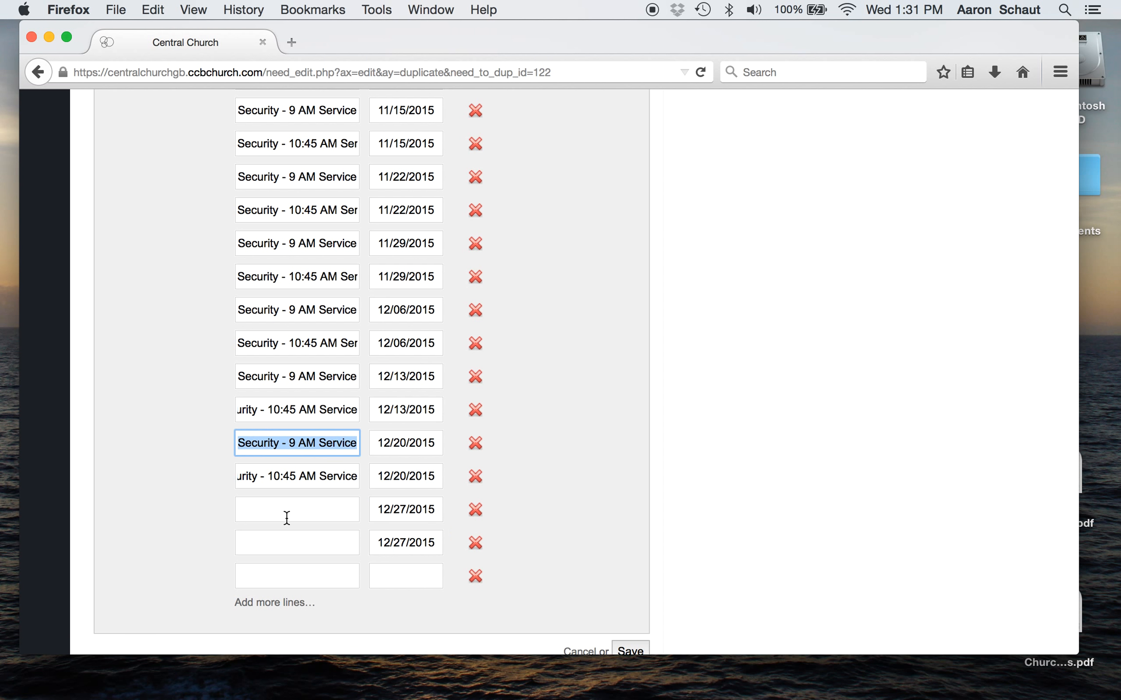
click(288, 510)
key(cmd+v)
click(299, 545)
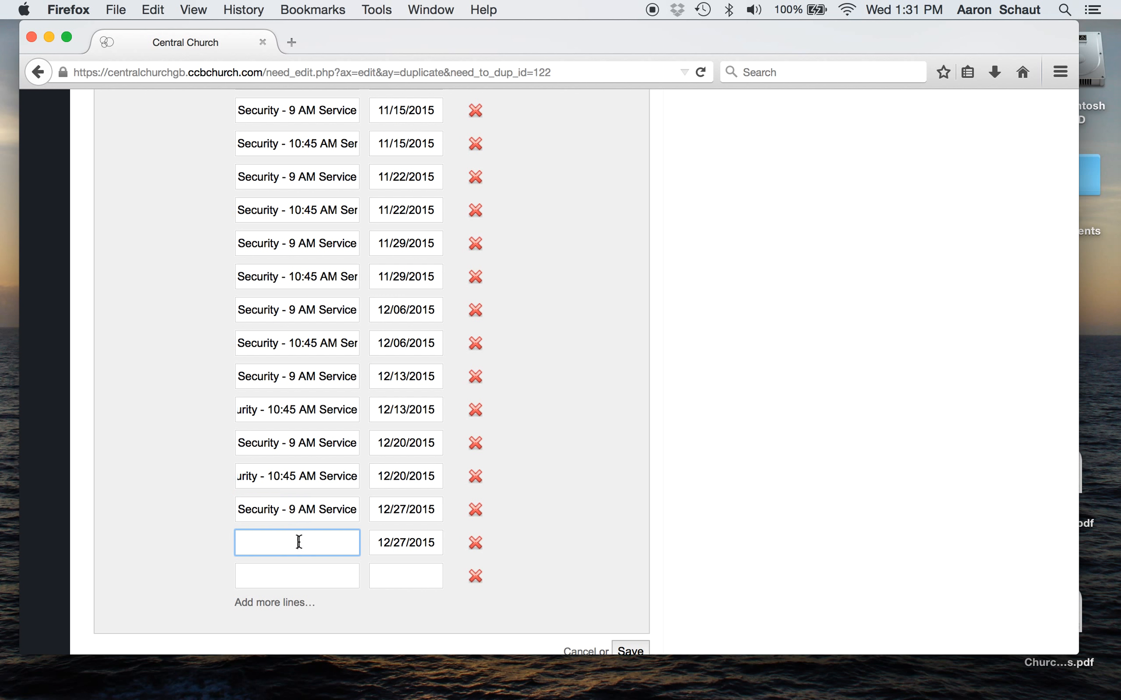
triple_click(291, 476)
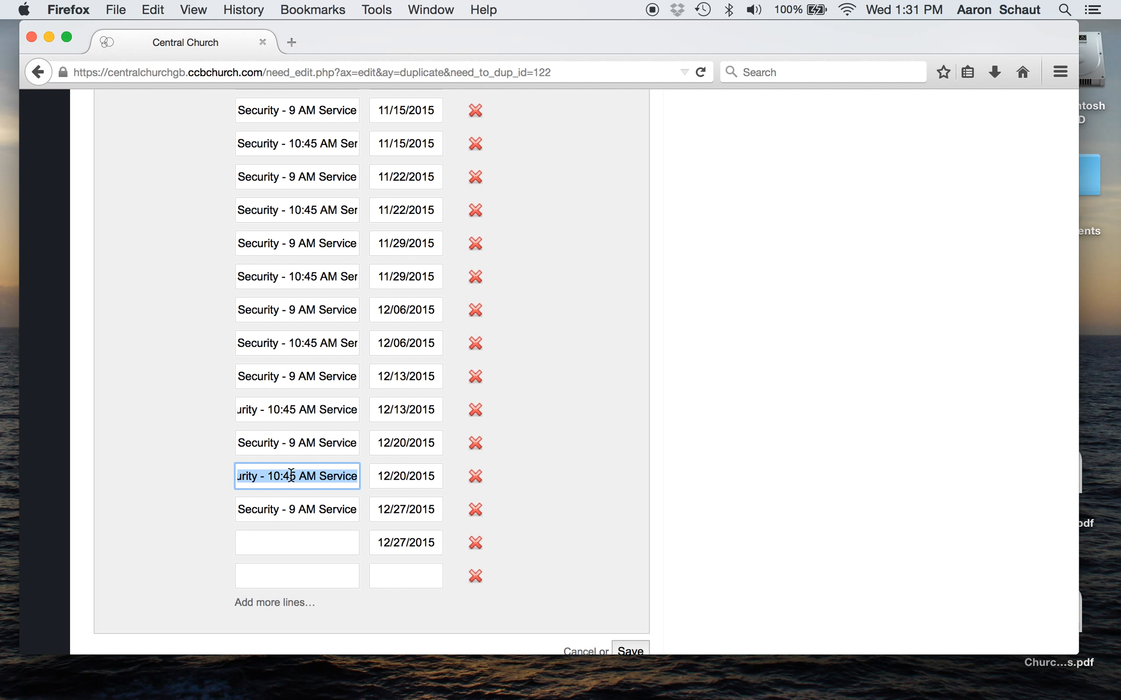
click(305, 535)
key(cmd+v)
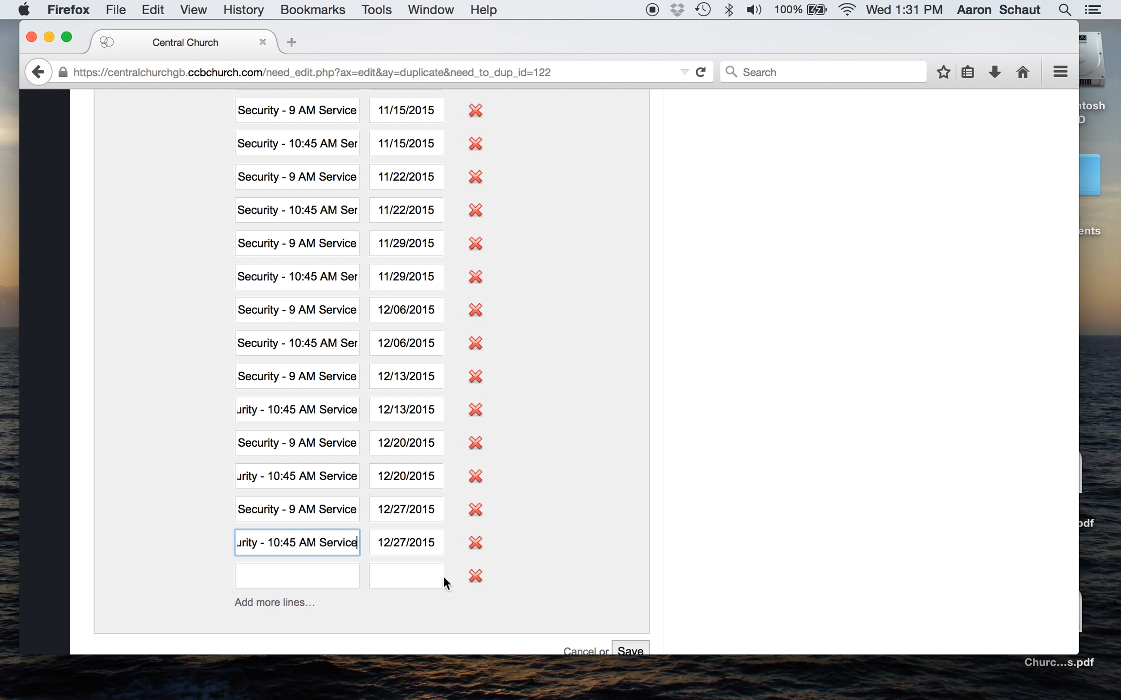
scroll(554, 538, down, 3)
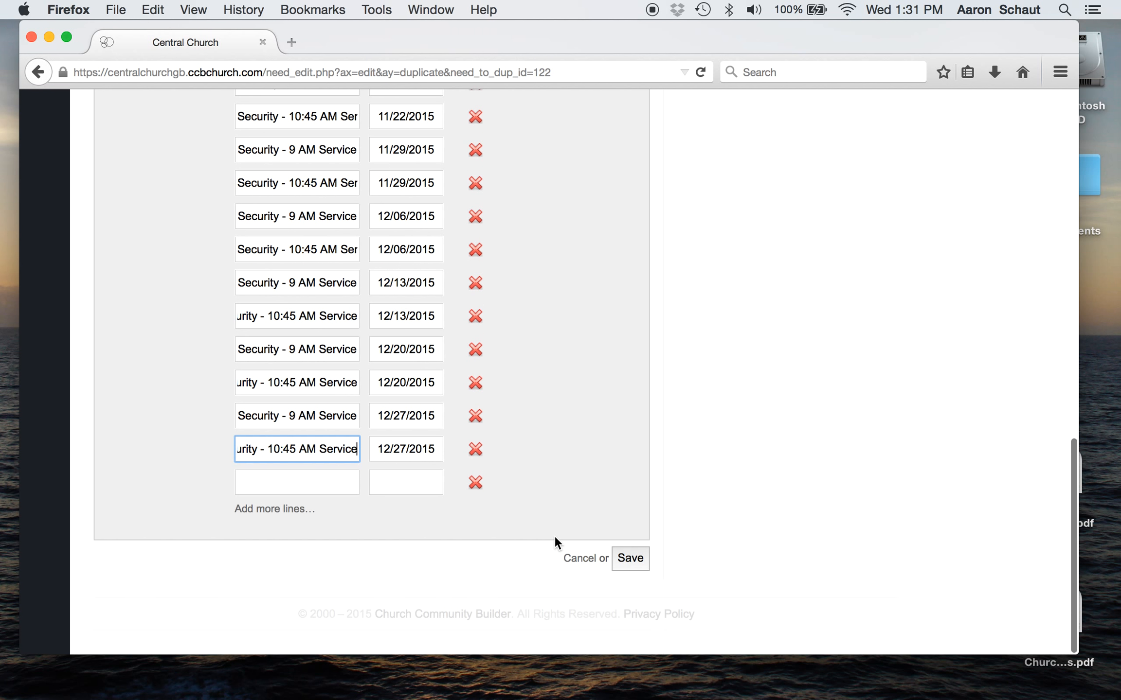
click(632, 560)
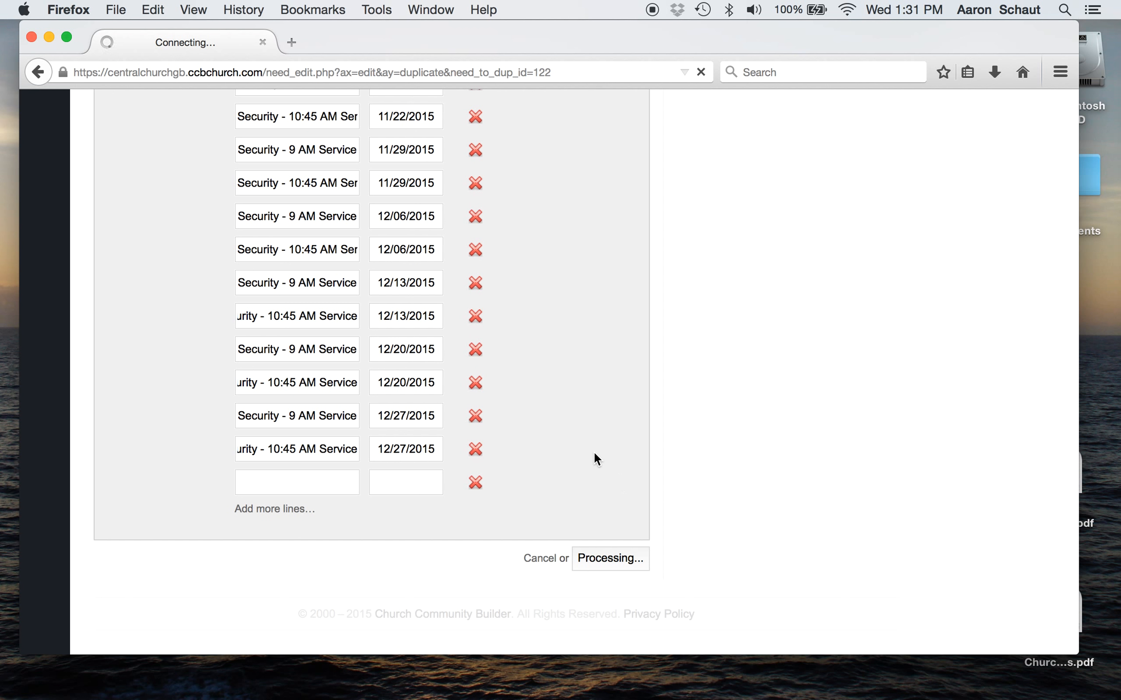
scroll(593, 452, up, 8)
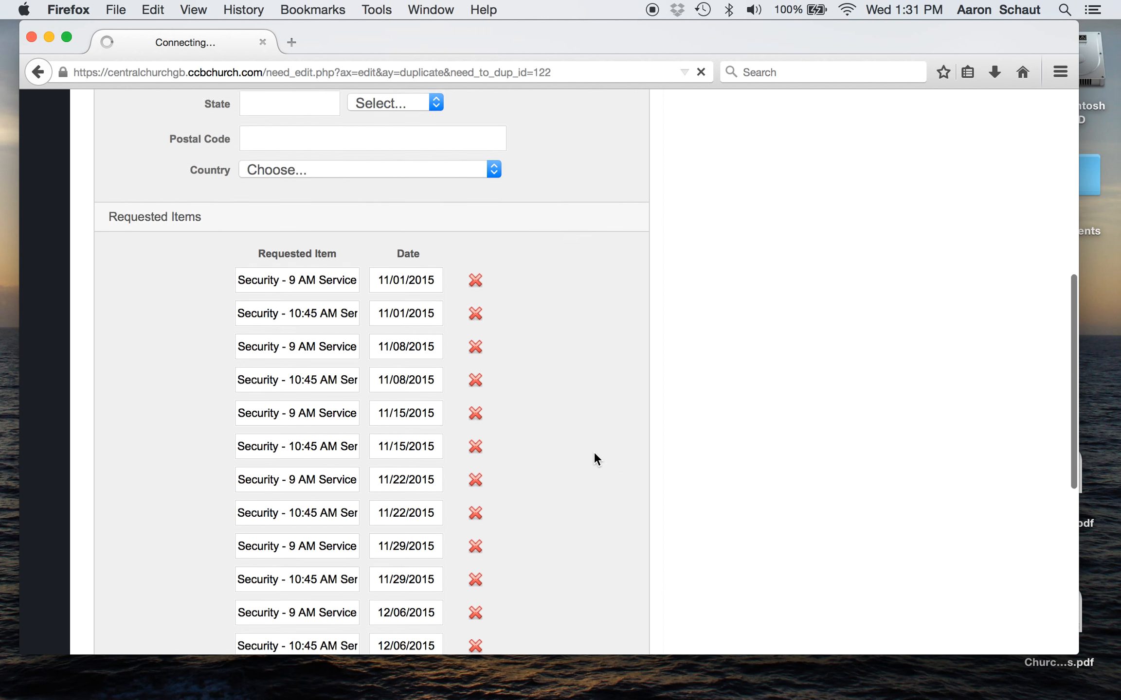
scroll(594, 453, up, 8)
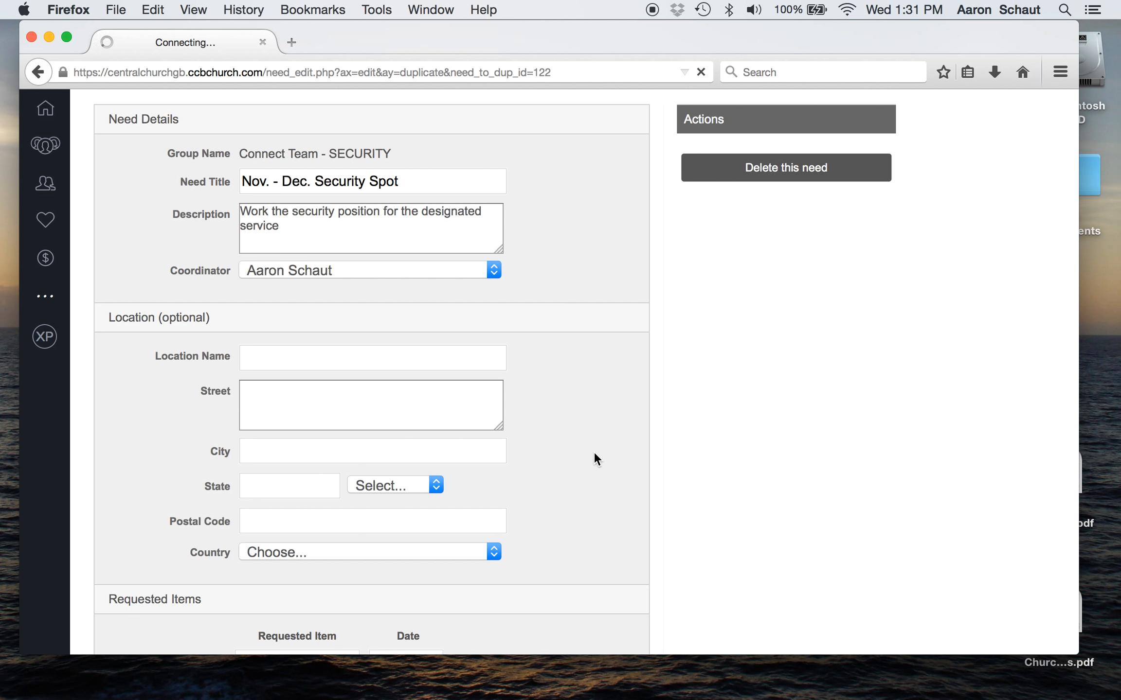
scroll(617, 373, down, 10)
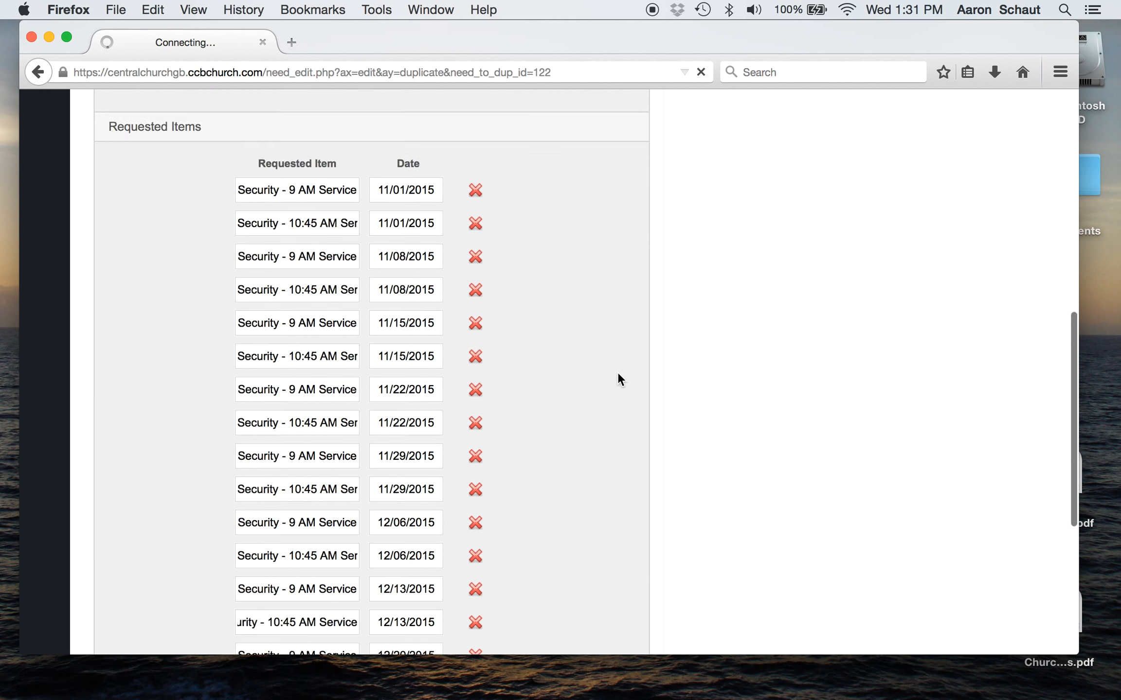
scroll(617, 372, down, 6)
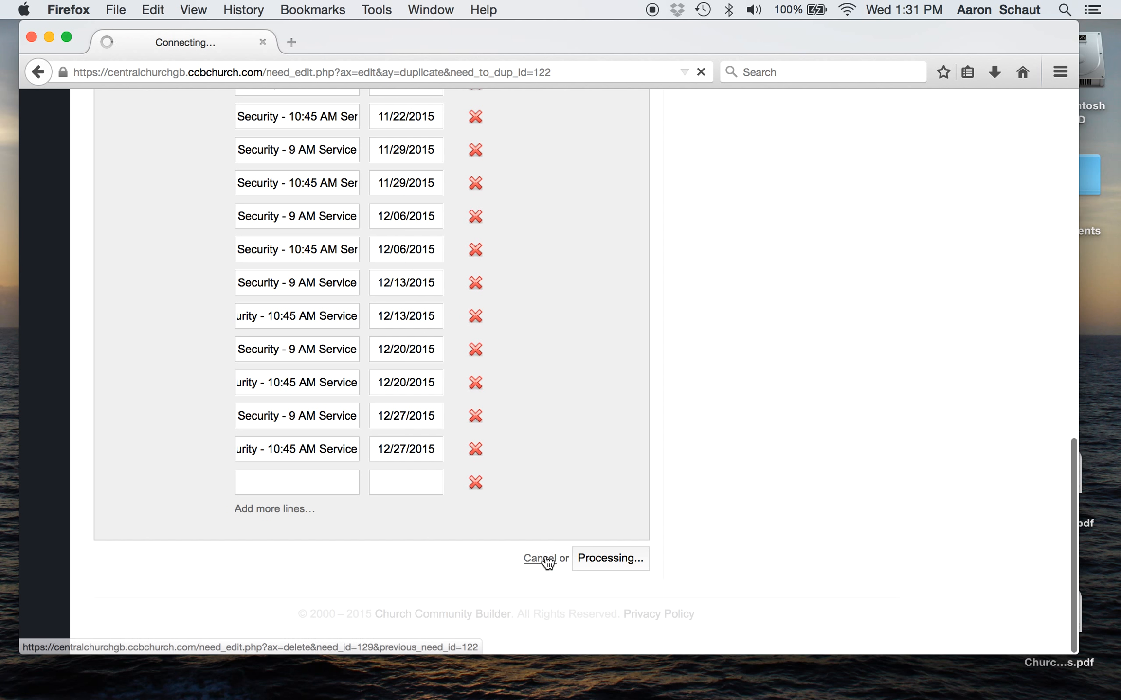
scroll(621, 368, up, 15)
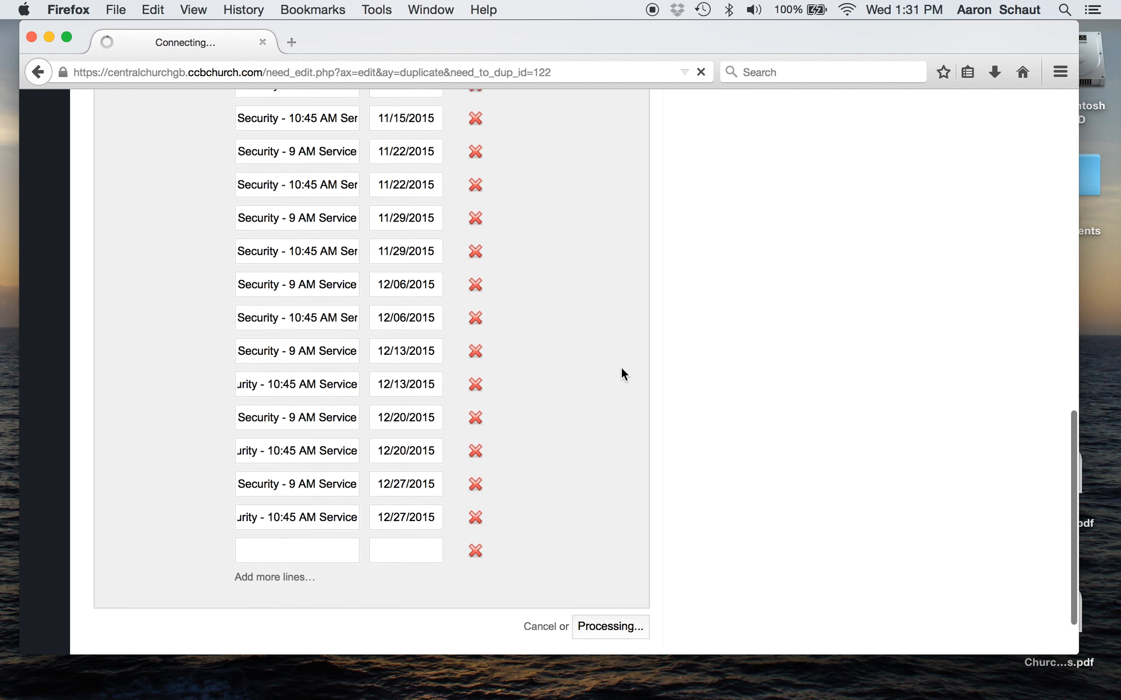
scroll(621, 367, up, 1)
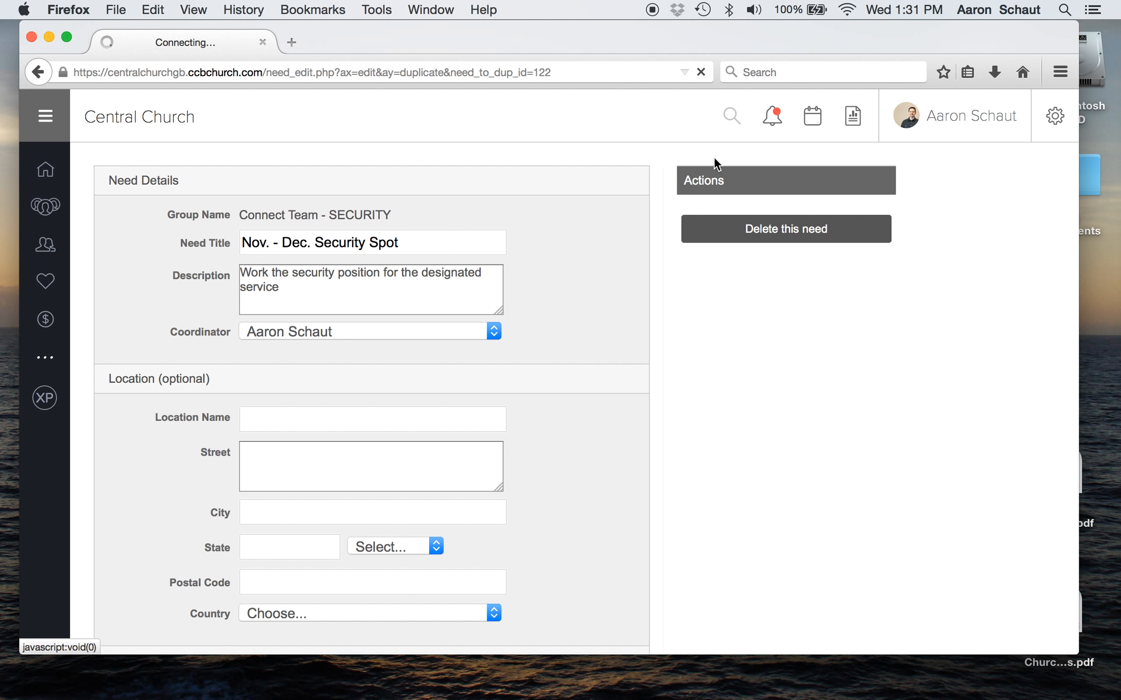
- Switch the Wi-Fi connection to Central Wi-Fi Network, retry the failed page and resend the need's form data
click(846, 10)
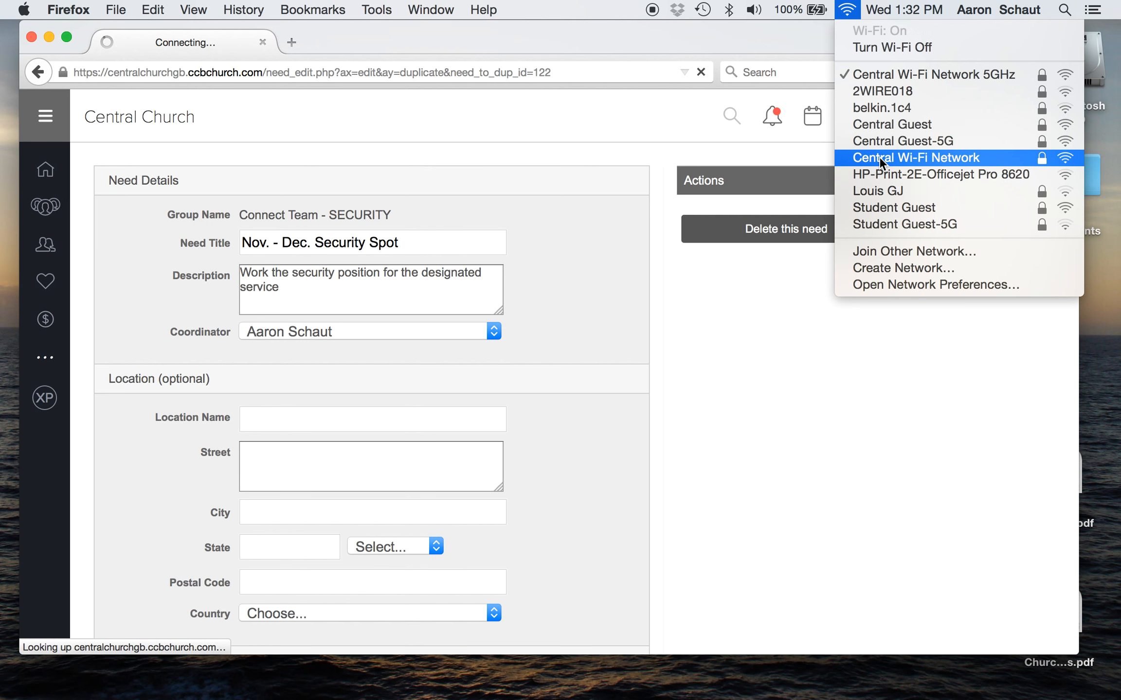
click(881, 159)
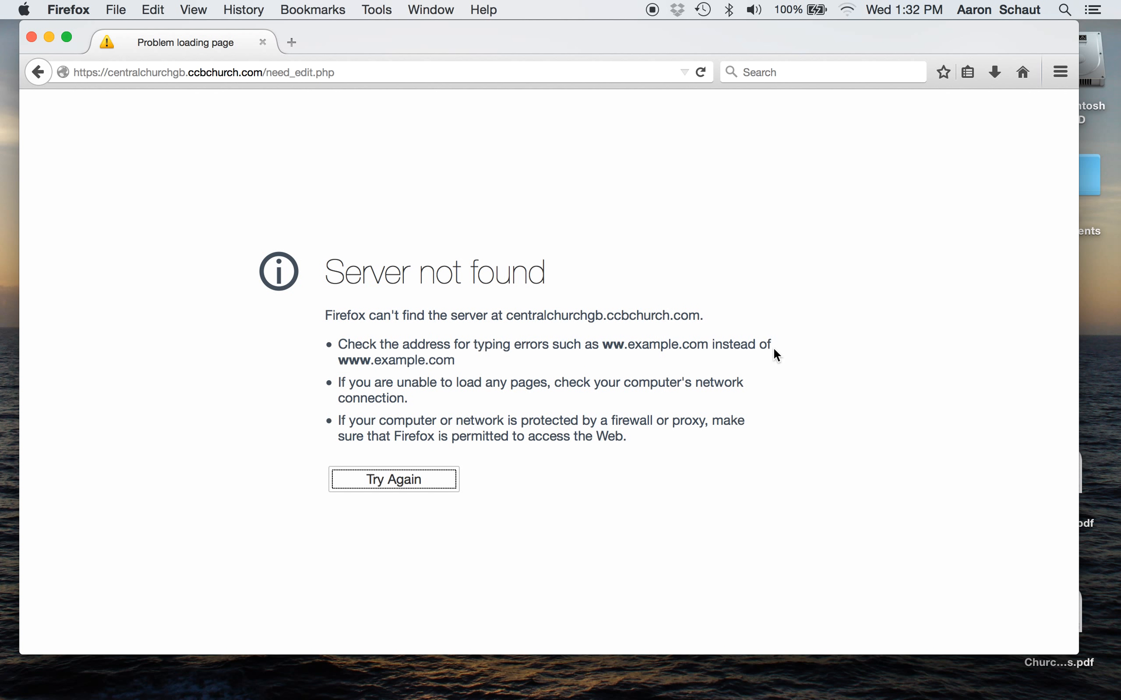
click(420, 470)
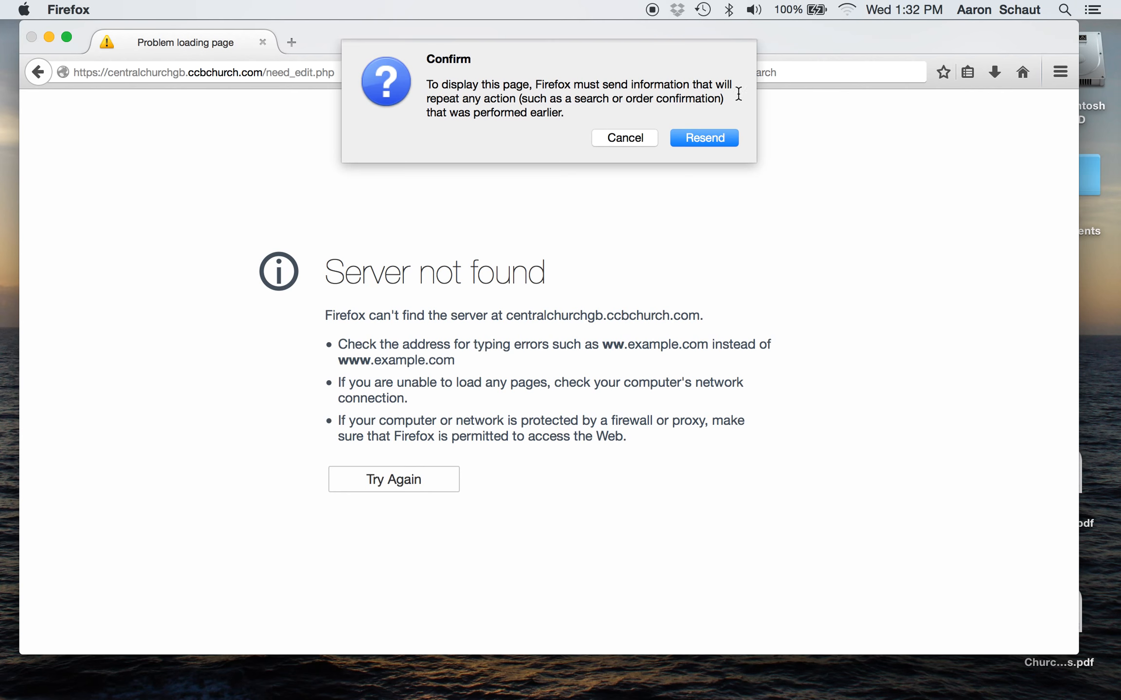
click(706, 135)
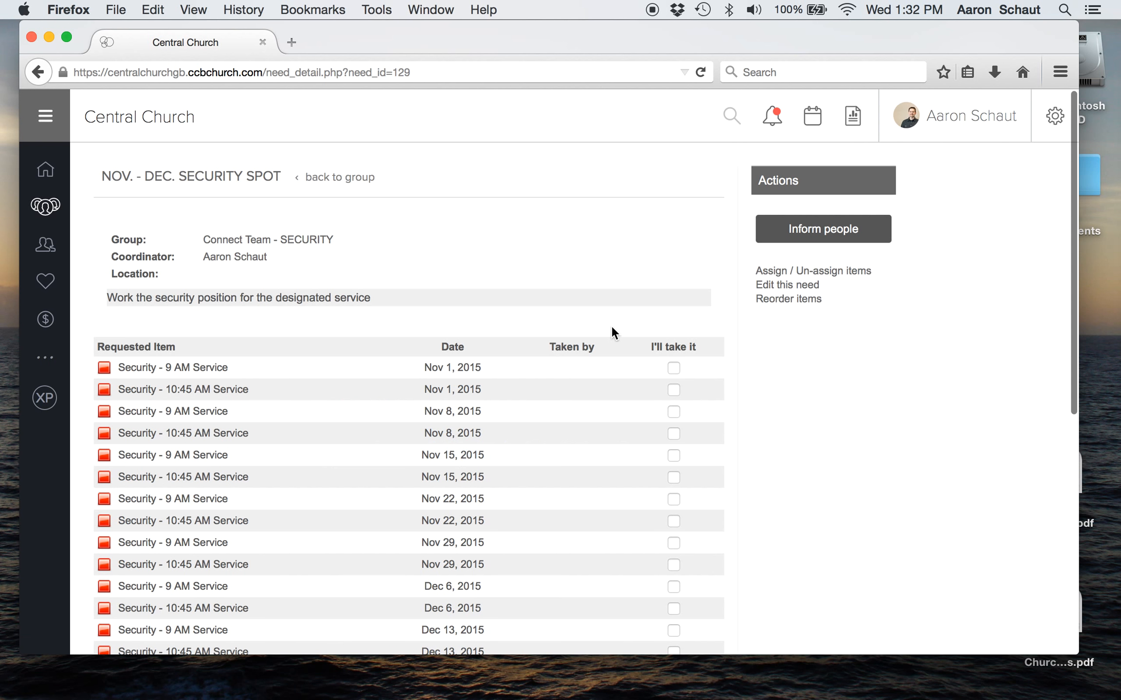
- Review the title, requested items and service dates of the saved Nov. - Dec. Security Spot need
scroll(558, 378, down, 5)
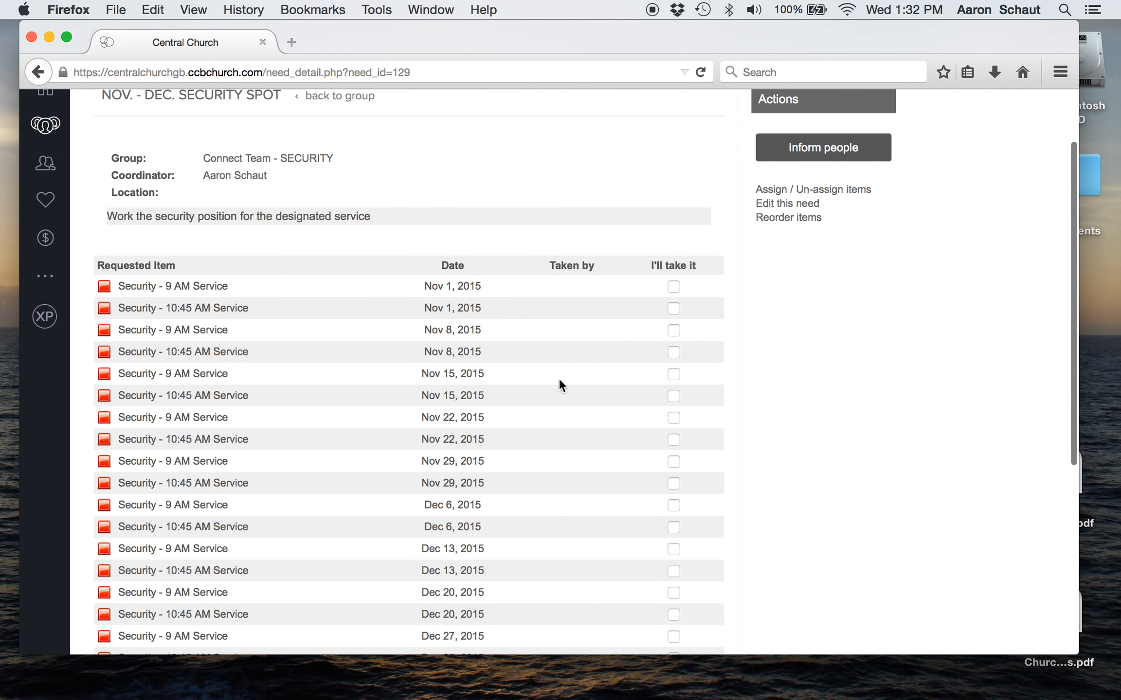
scroll(558, 378, down, 2)
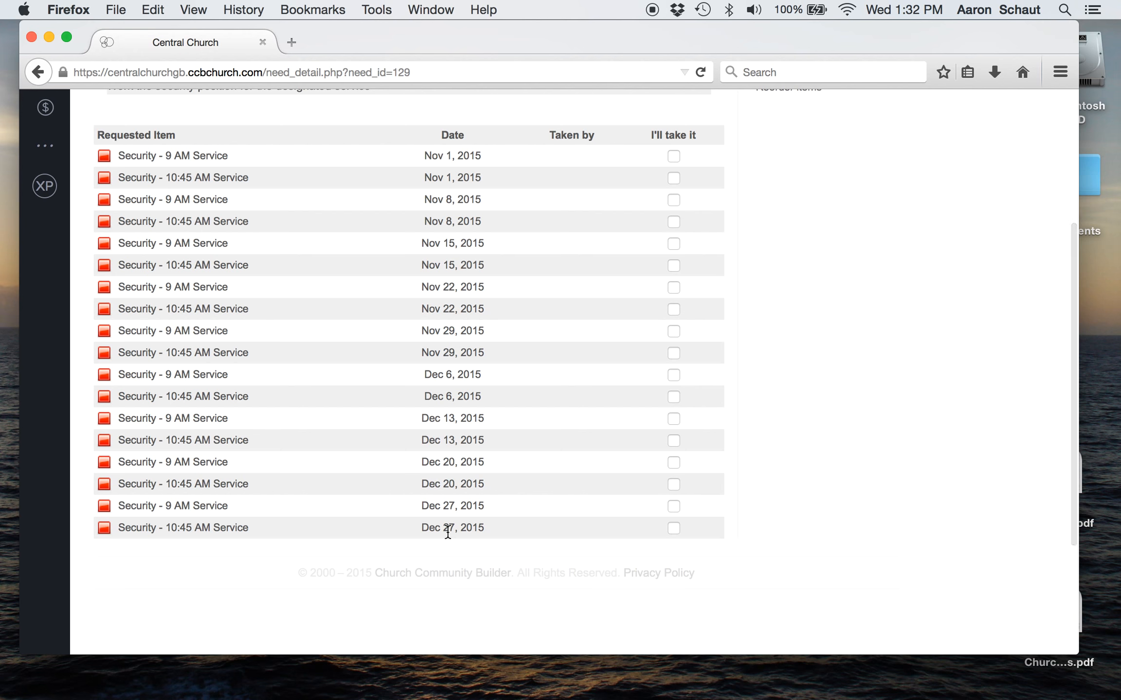
scroll(446, 530, up, 5)
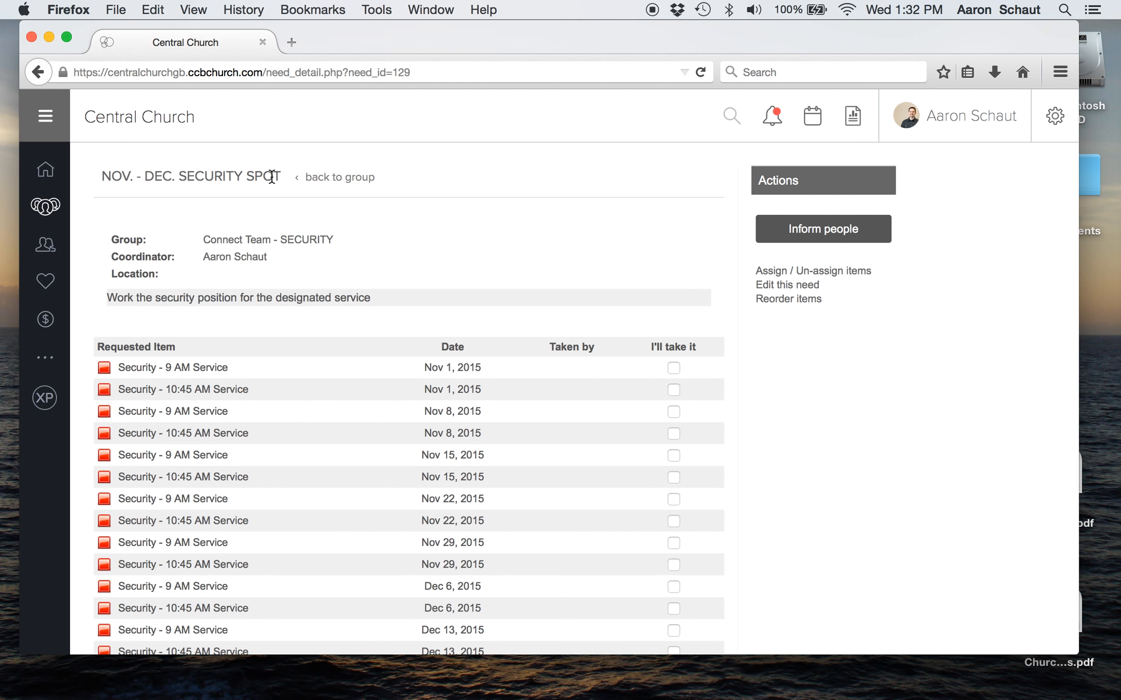
scroll(794, 337, down, 3)
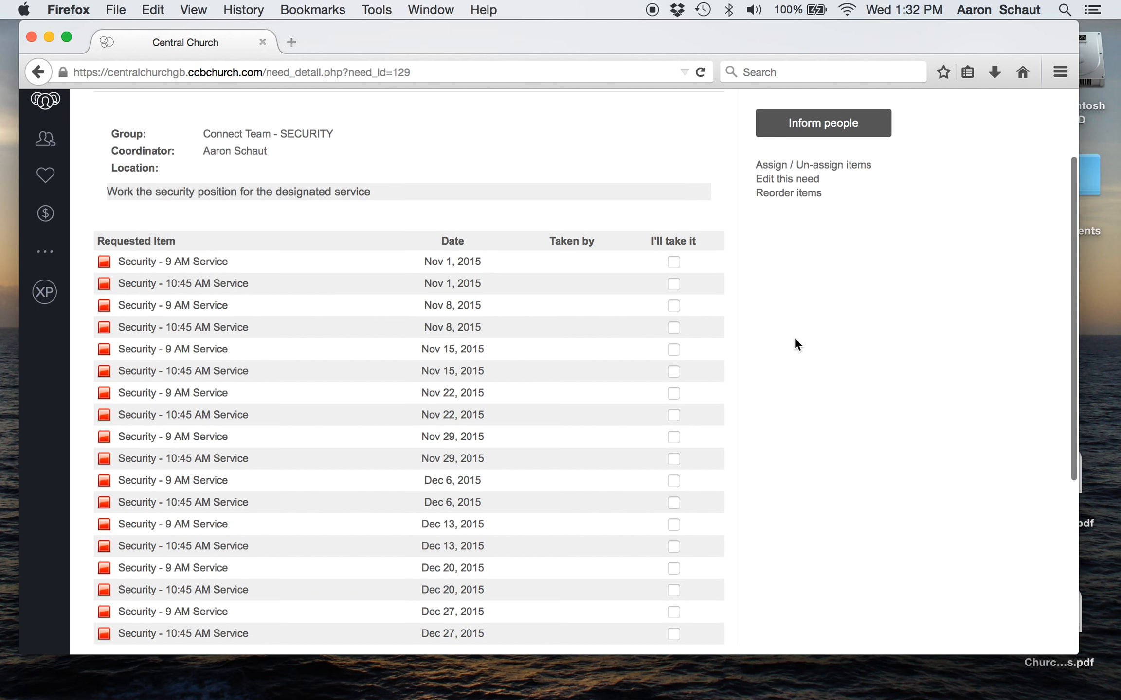
scroll(641, 412, down, 2)
scroll(641, 412, up, 5)
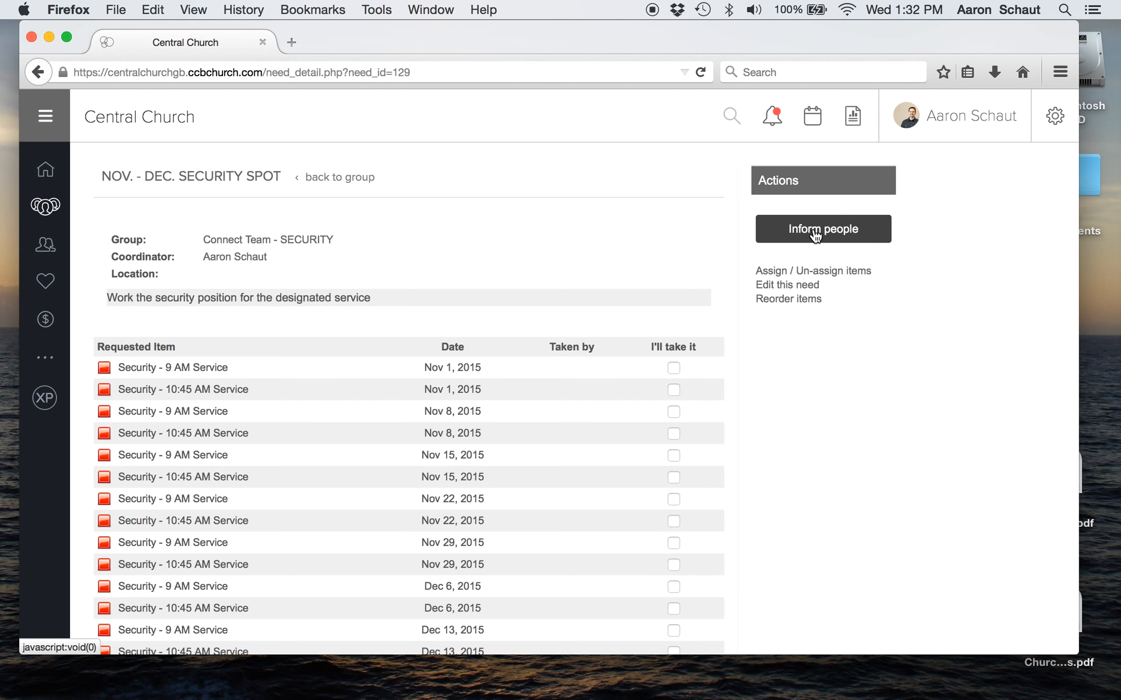
- Start informing people about the need and change the months in the email text to "November & December"
click(815, 236)
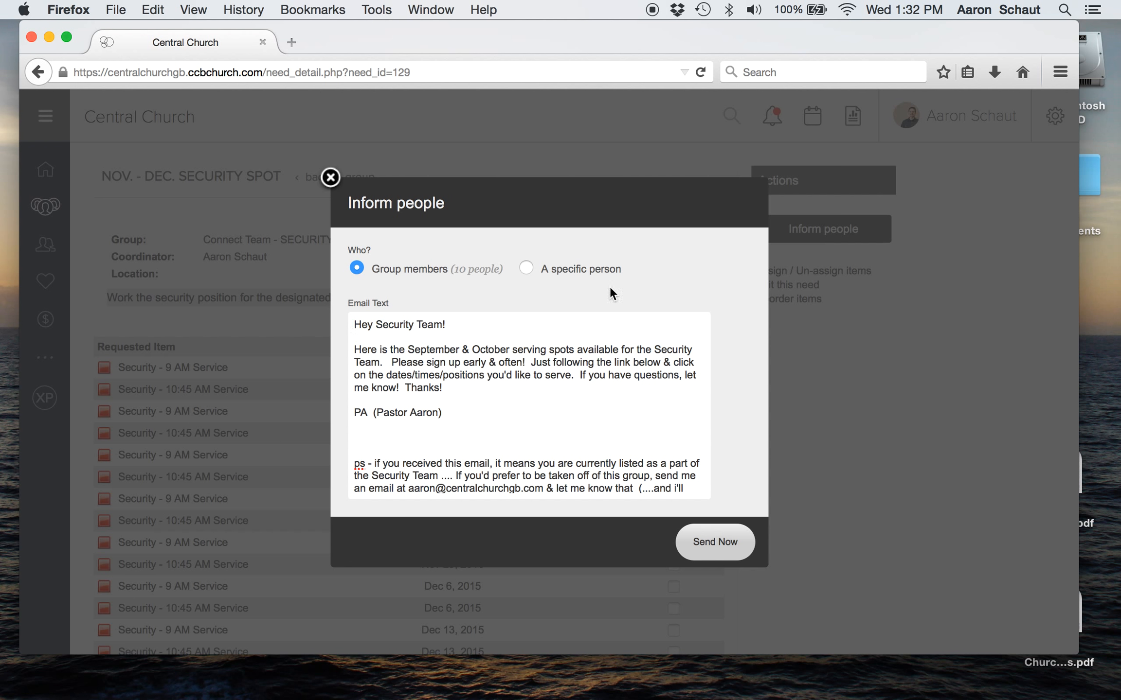
drag(505, 207, 486, 178)
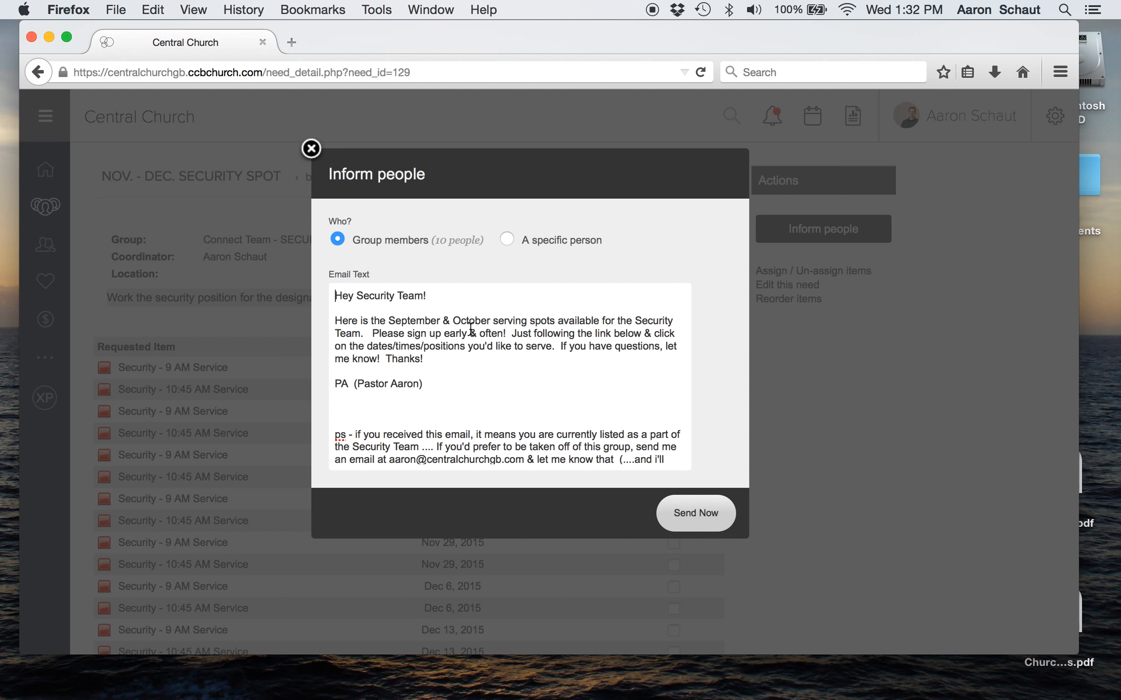
scroll(471, 331, down, 2)
scroll(470, 331, up, 2)
drag(491, 324, 389, 321)
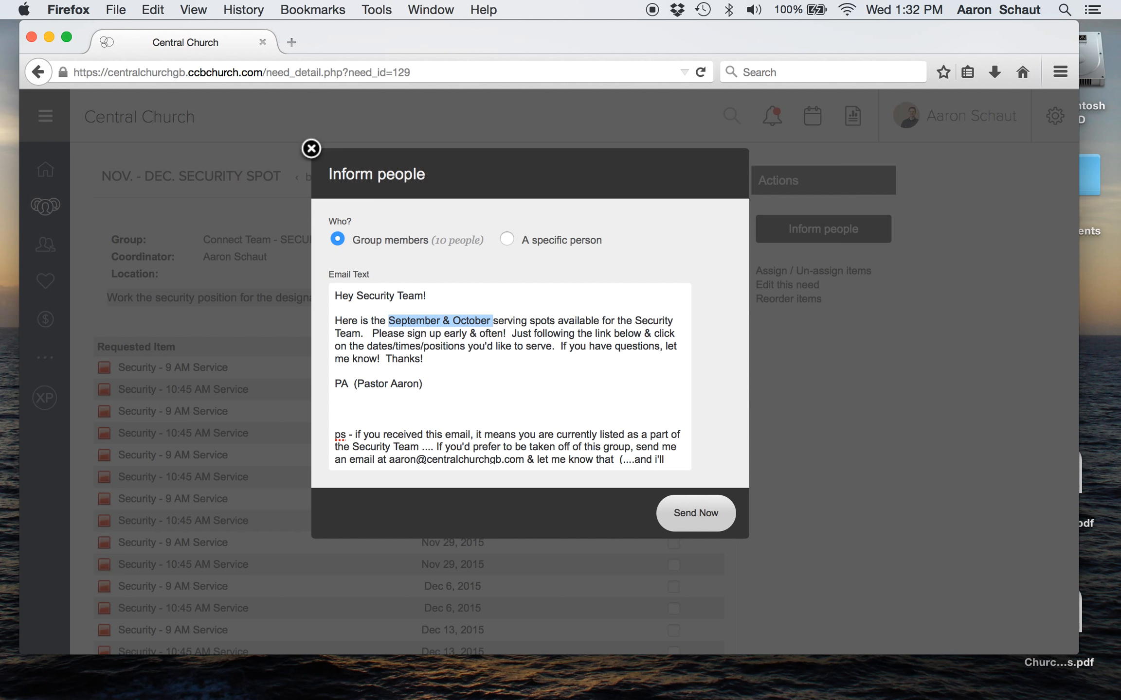
text(November )
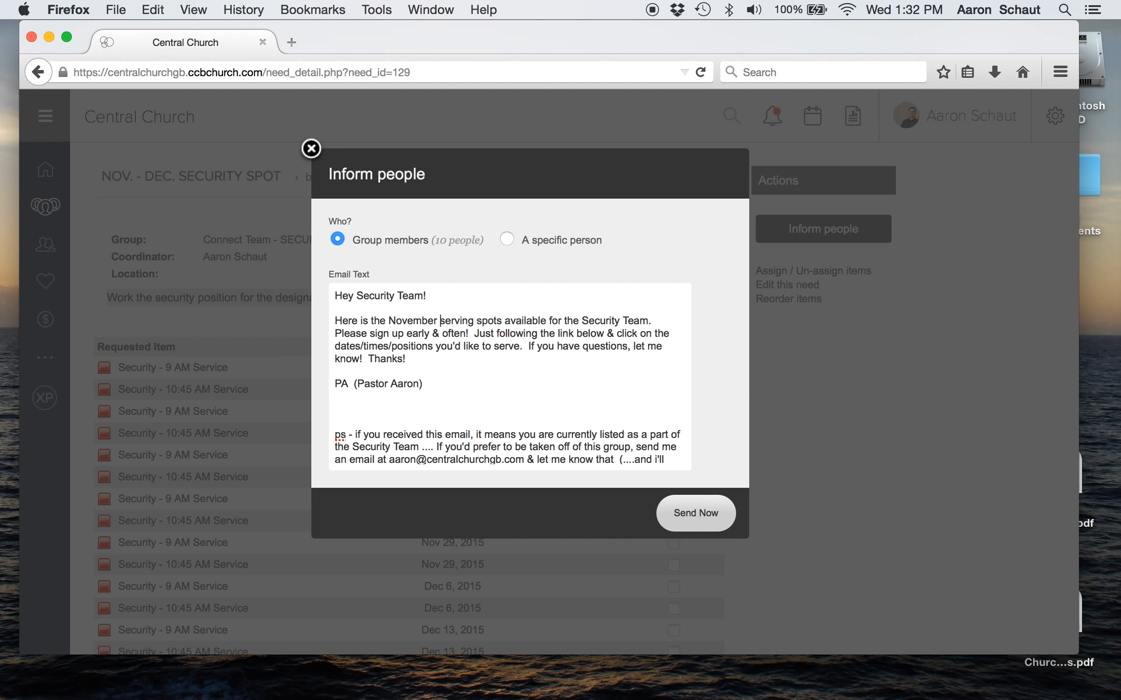
text(& Decemer)
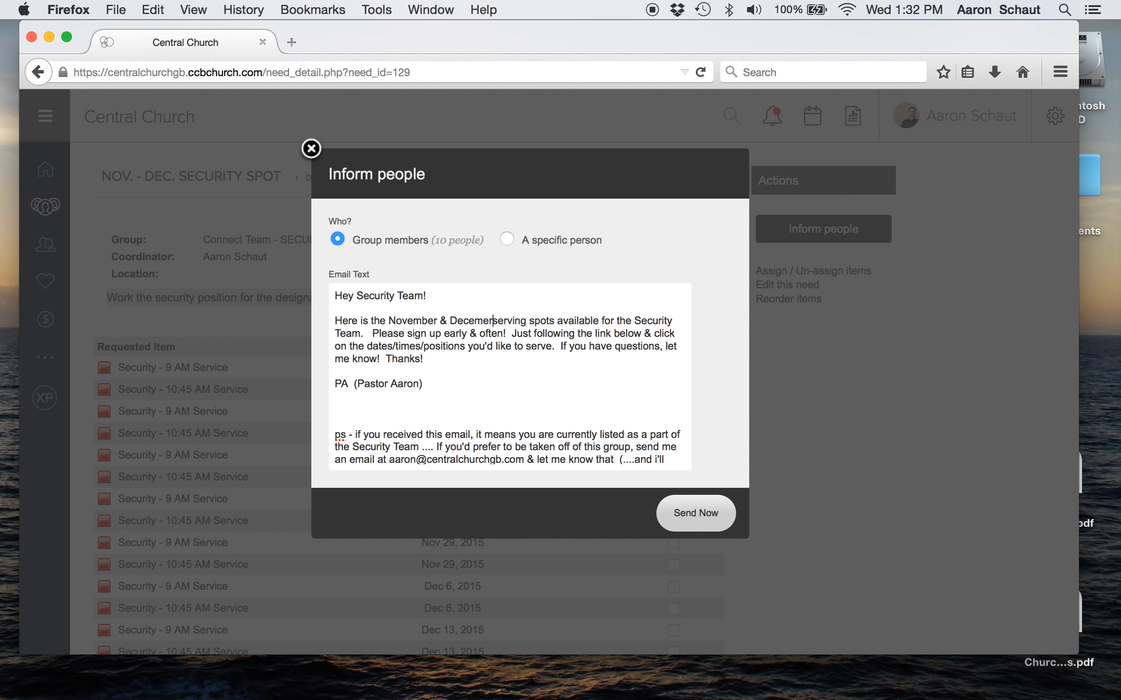
key(BackSpace)
key(BackSpace)
text(ber)
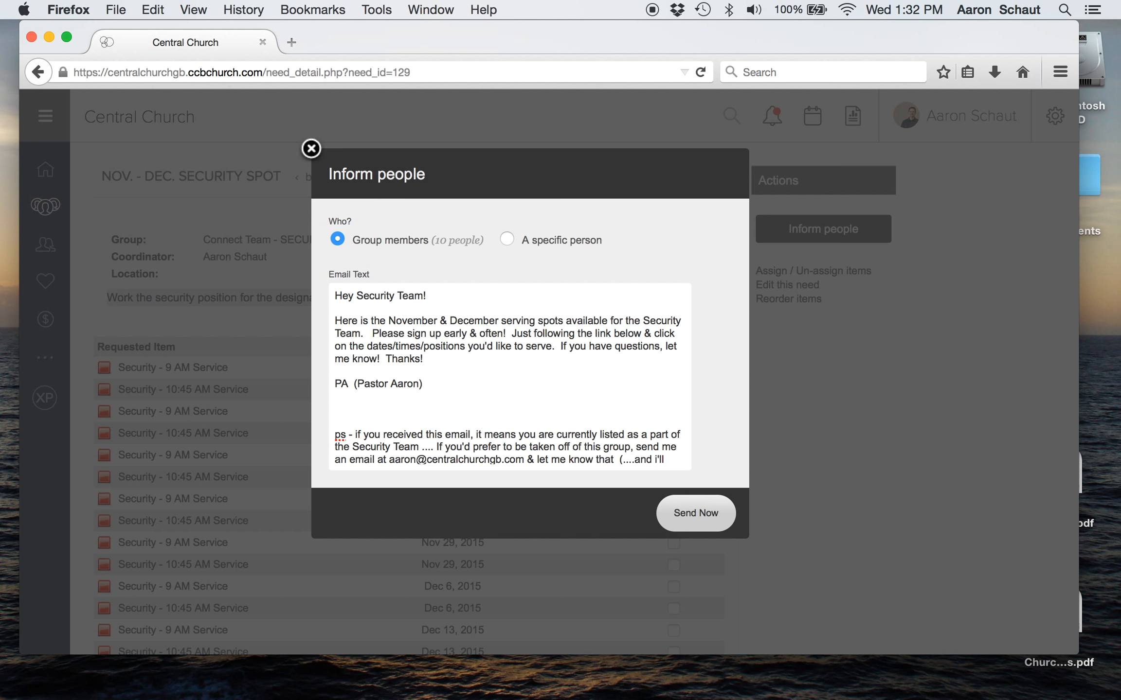
- Reword the email's sign-up sentence to "Please sign up for spots you can serve!" and check the rest of the message
click(506, 332)
key(BackSpace)
key(BackSpace)
key(BackSpace)
key(BackSpace)
key(BackSpace)
key(BackSpace)
key(BackSpace)
key(BackSpace)
key(BackSpace)
key(BackSpace)
key(BackSpace)
key(BackSpace)
key(BackSpace)
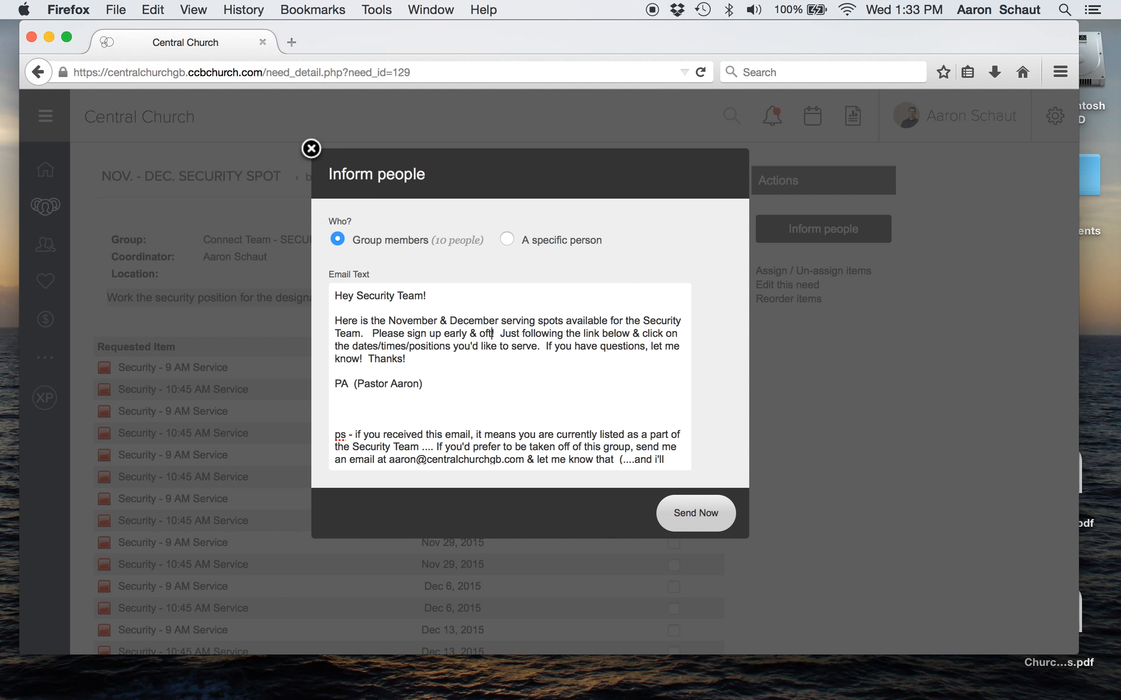
key(BackSpace)
key(BackSpace)
key(BackSpace)
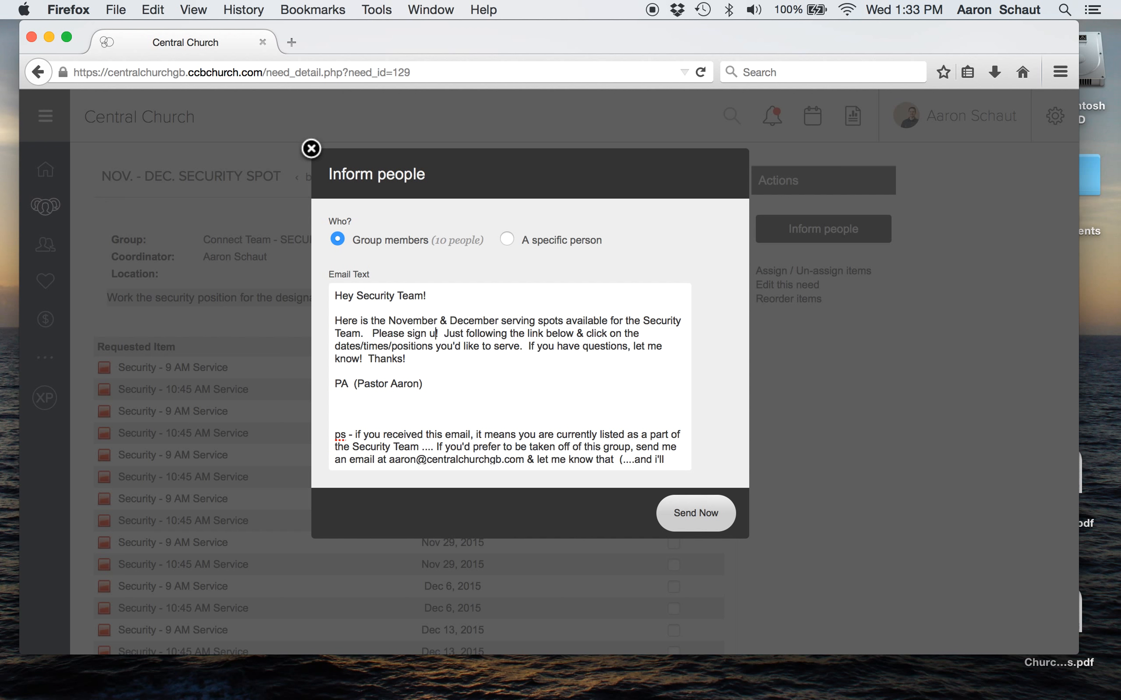
text(p )
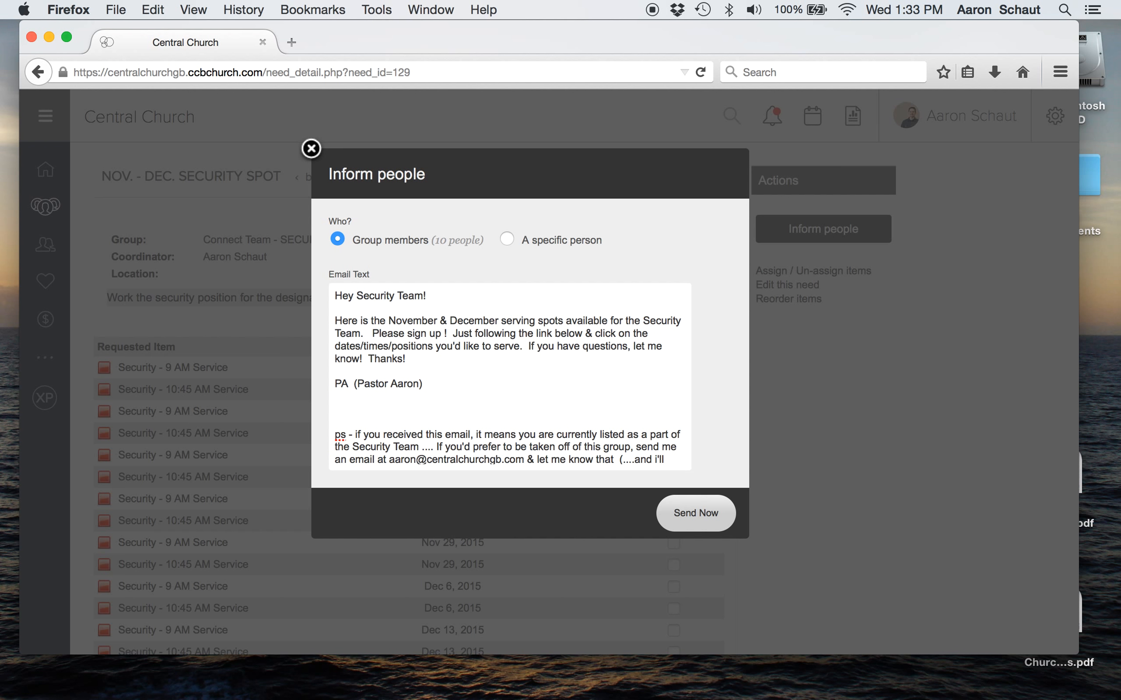
text(for spts)
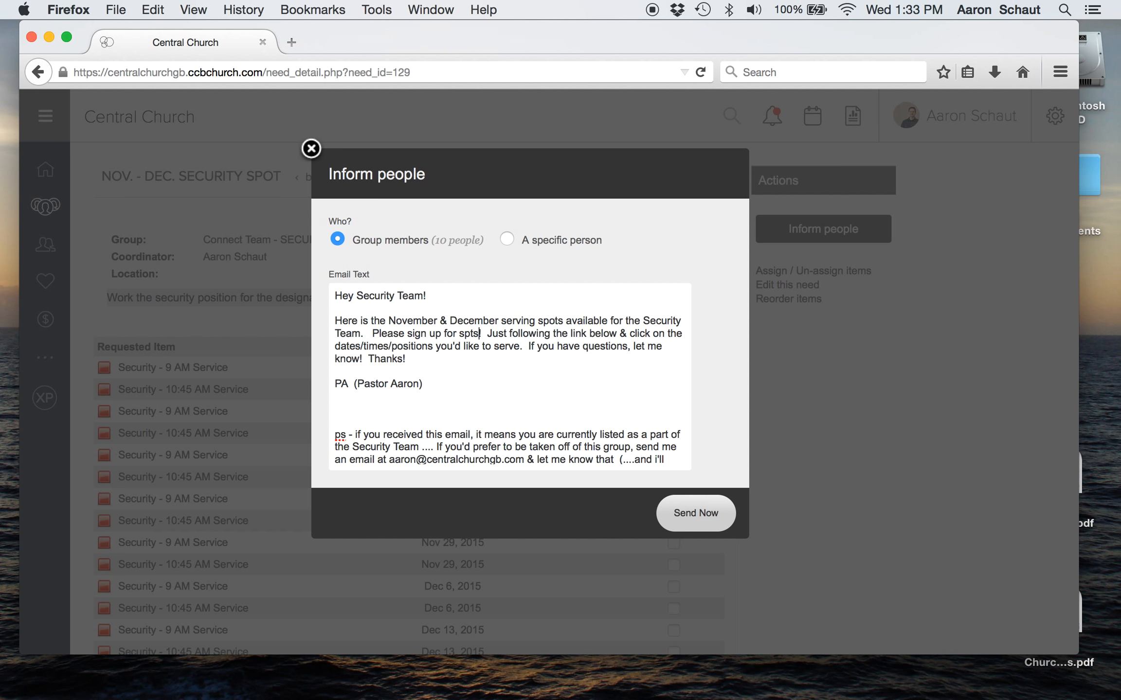
key(BackSpace)
key(BackSpace)
text(ots you can )
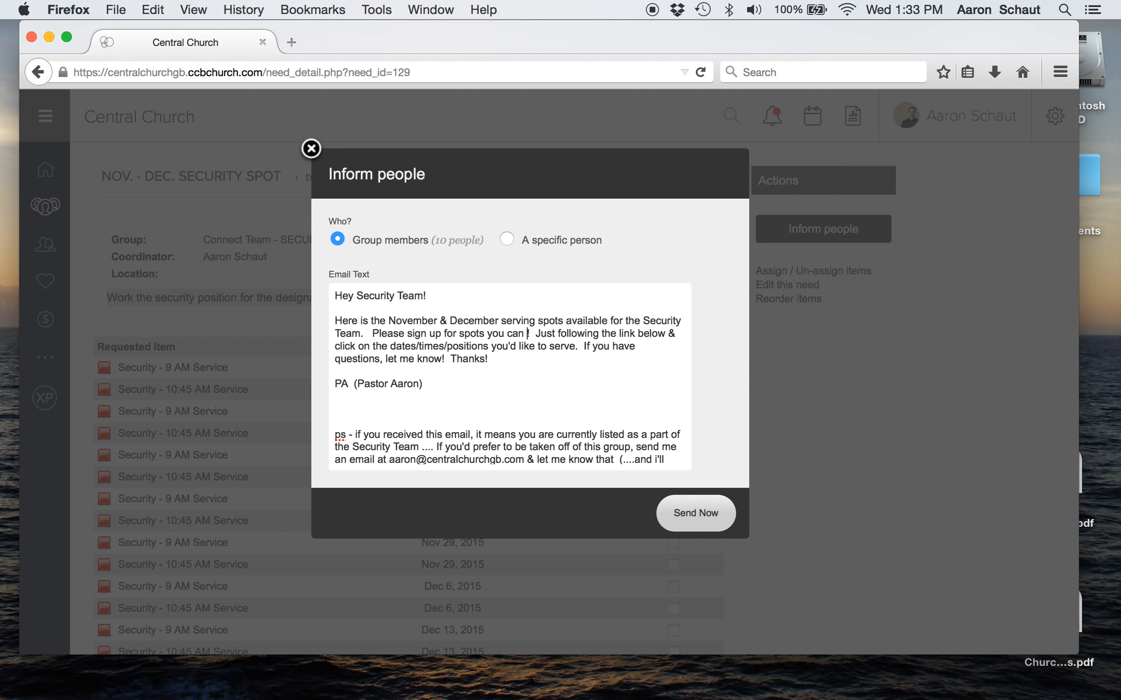
text(serve)
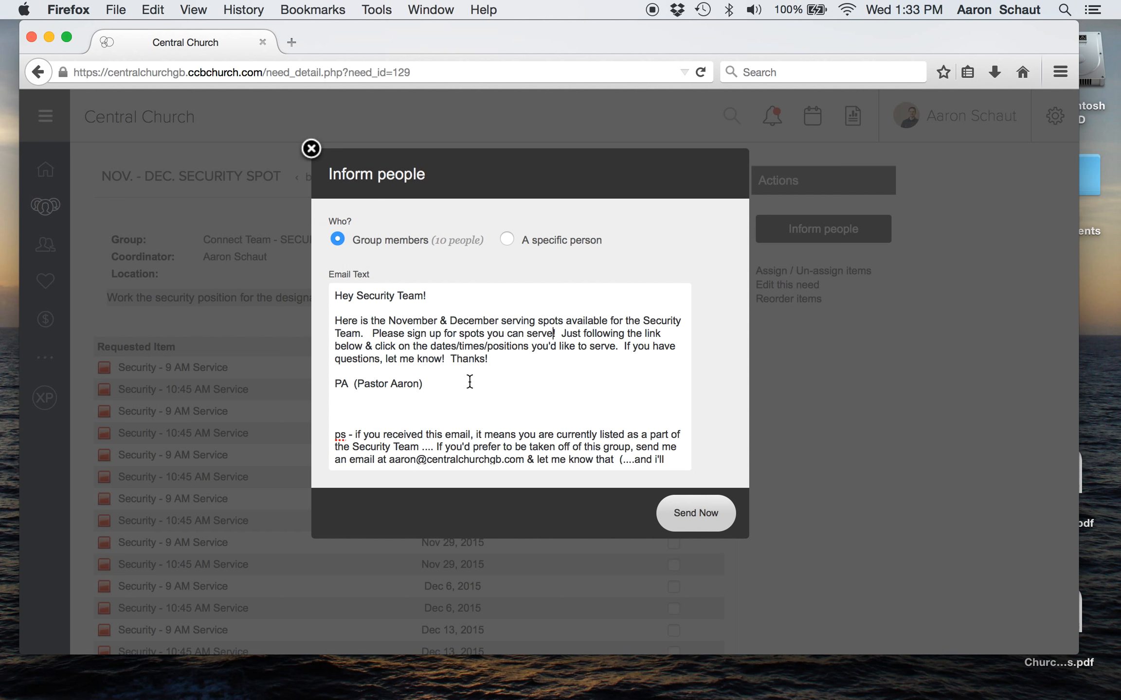
scroll(470, 381, down, 2)
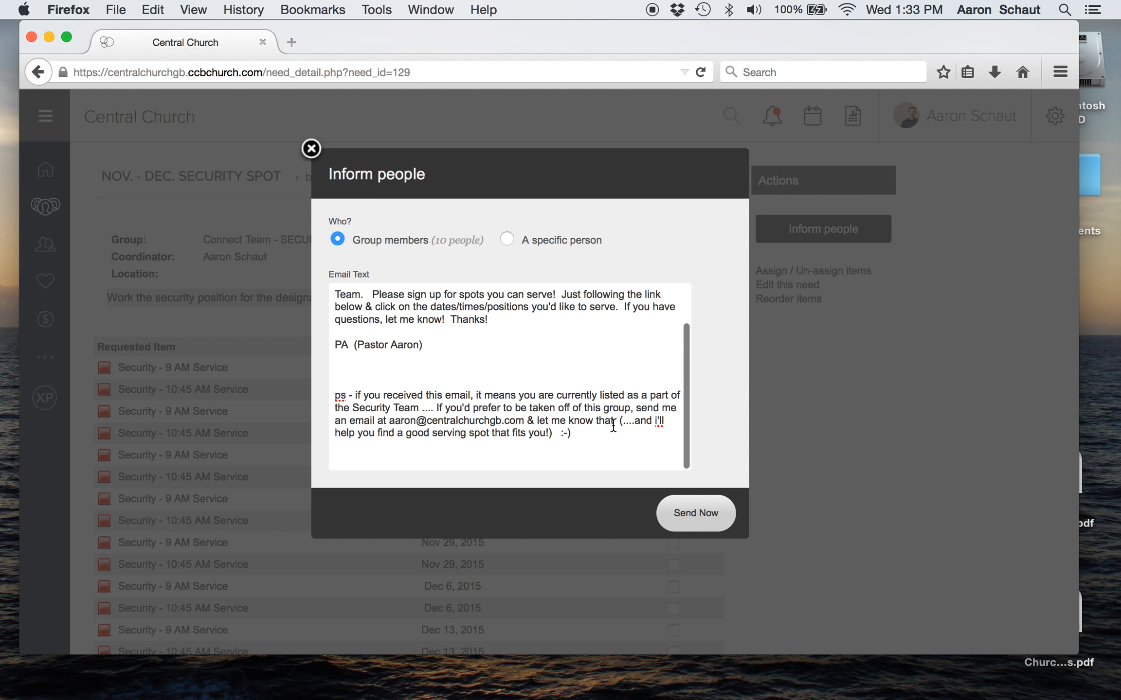
scroll(574, 423, down, 3)
scroll(570, 318, up, 3)
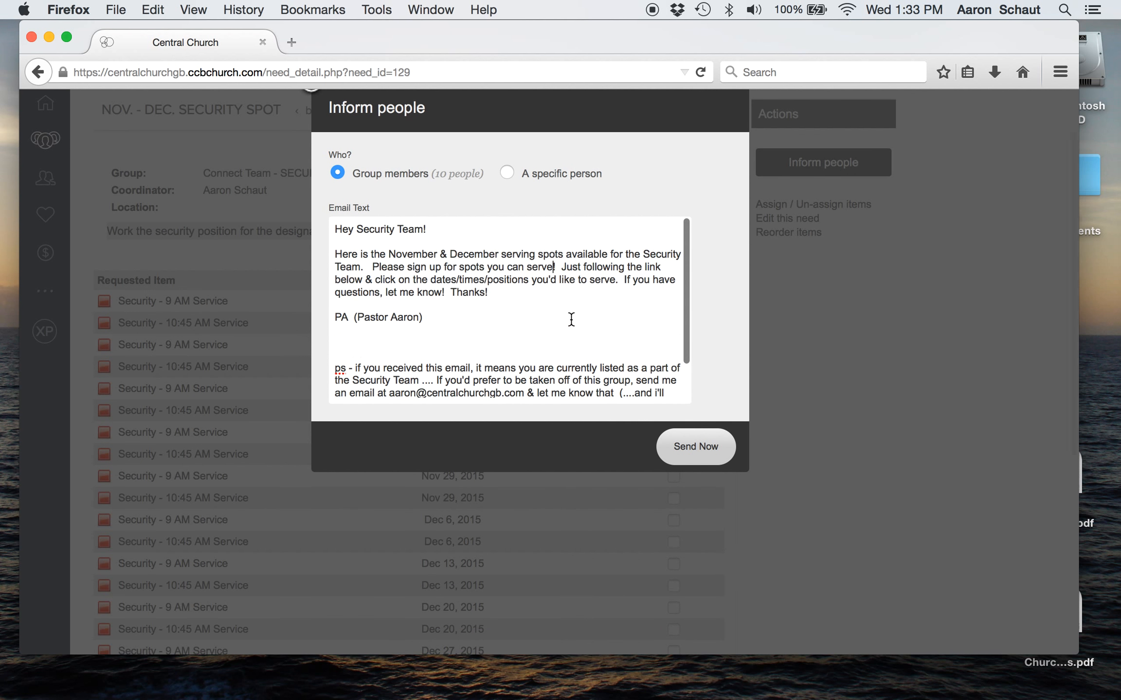
- Set the email's audience to a specific person and add one matching church member as recipient
click(506, 174)
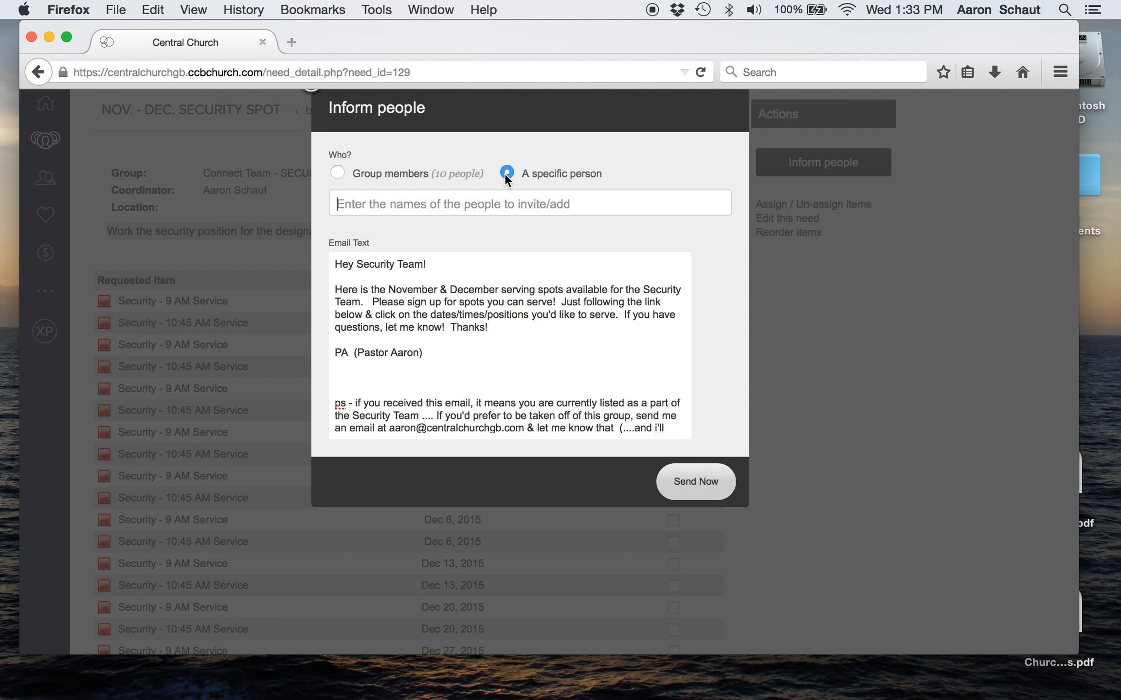
click(474, 201)
text(paul)
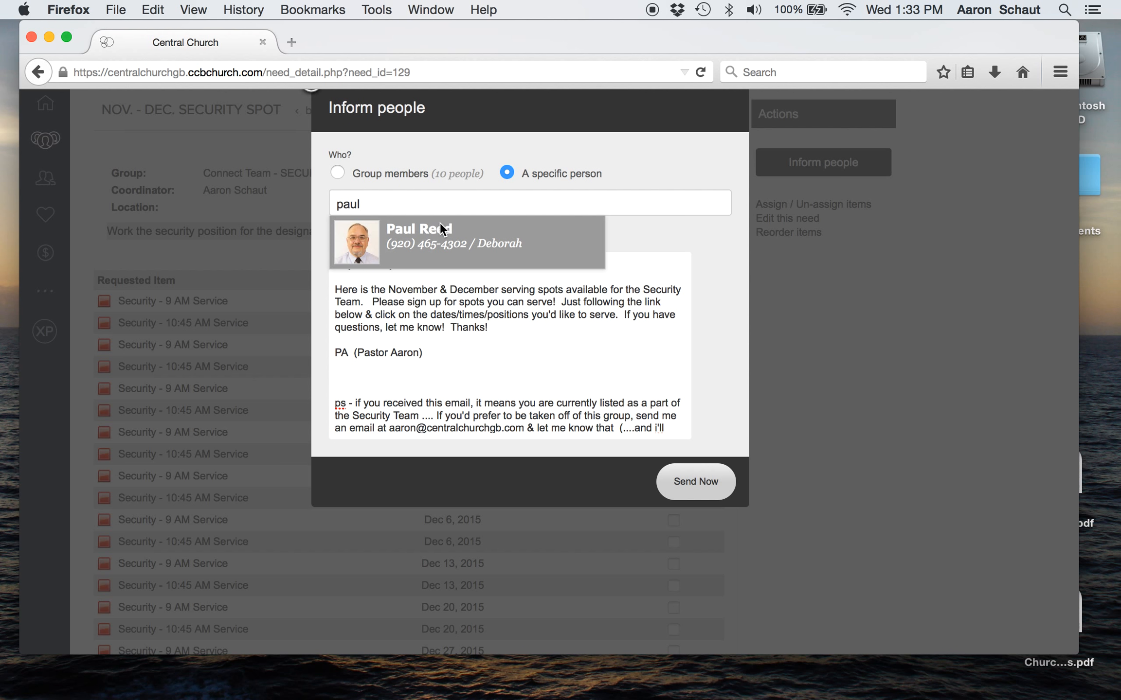
click(438, 231)
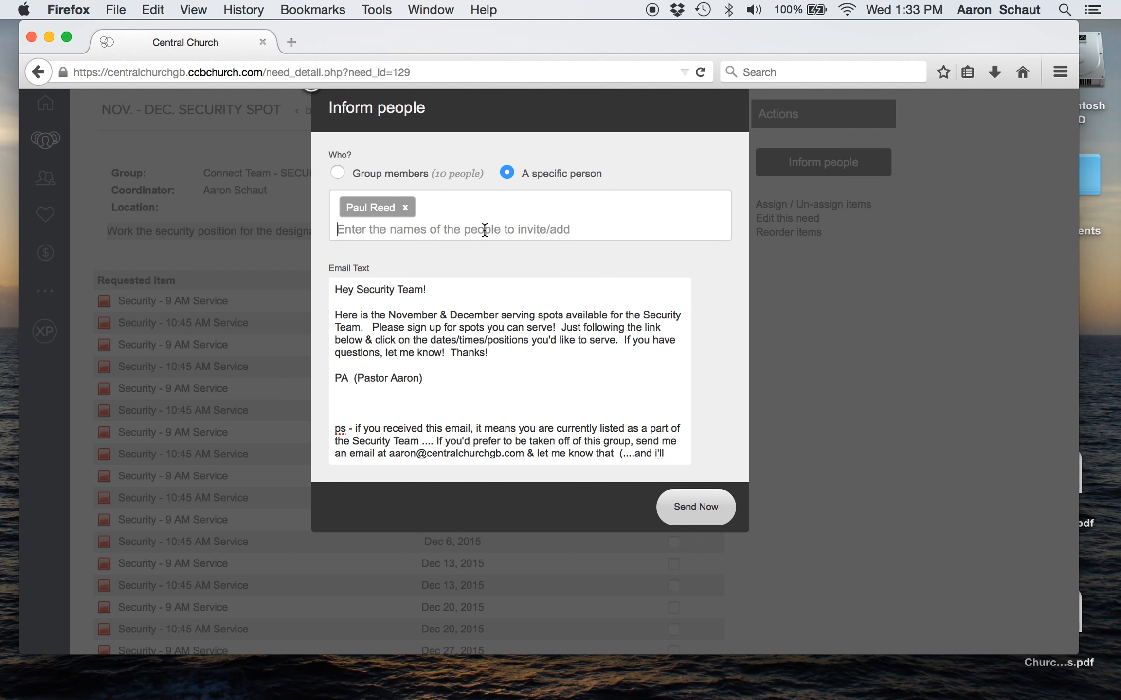
- Discard the partly entered second name and remove the added person from the email's recipients
text(may)
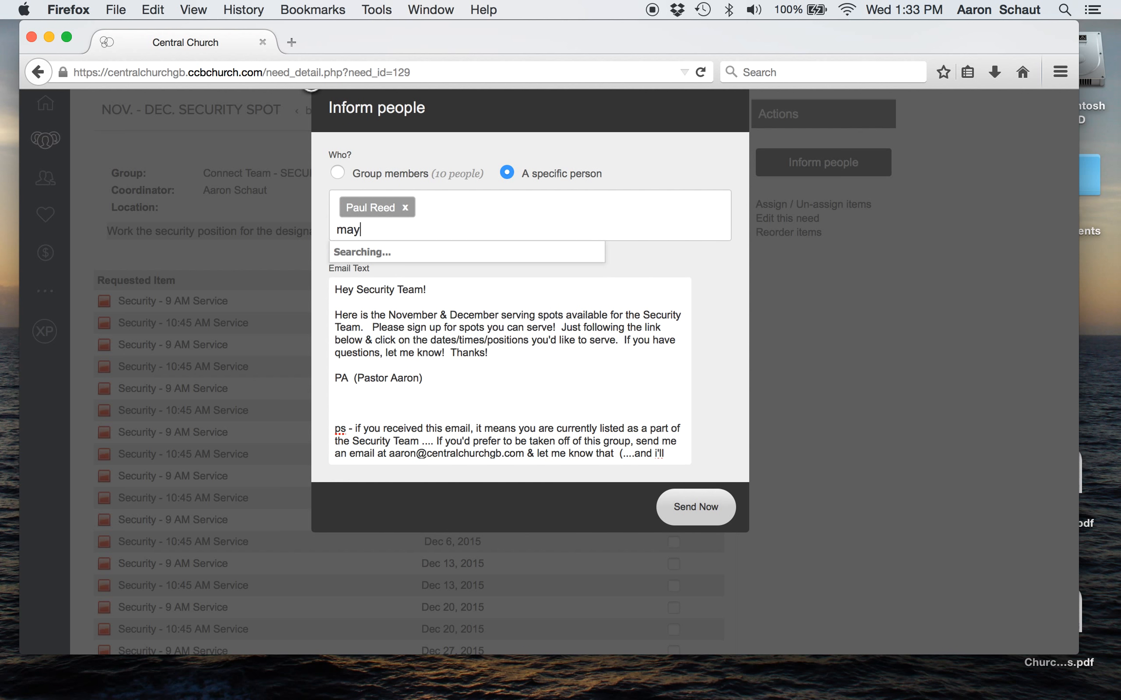
key(BackSpace)
key(BackSpace)
key(BackSpace)
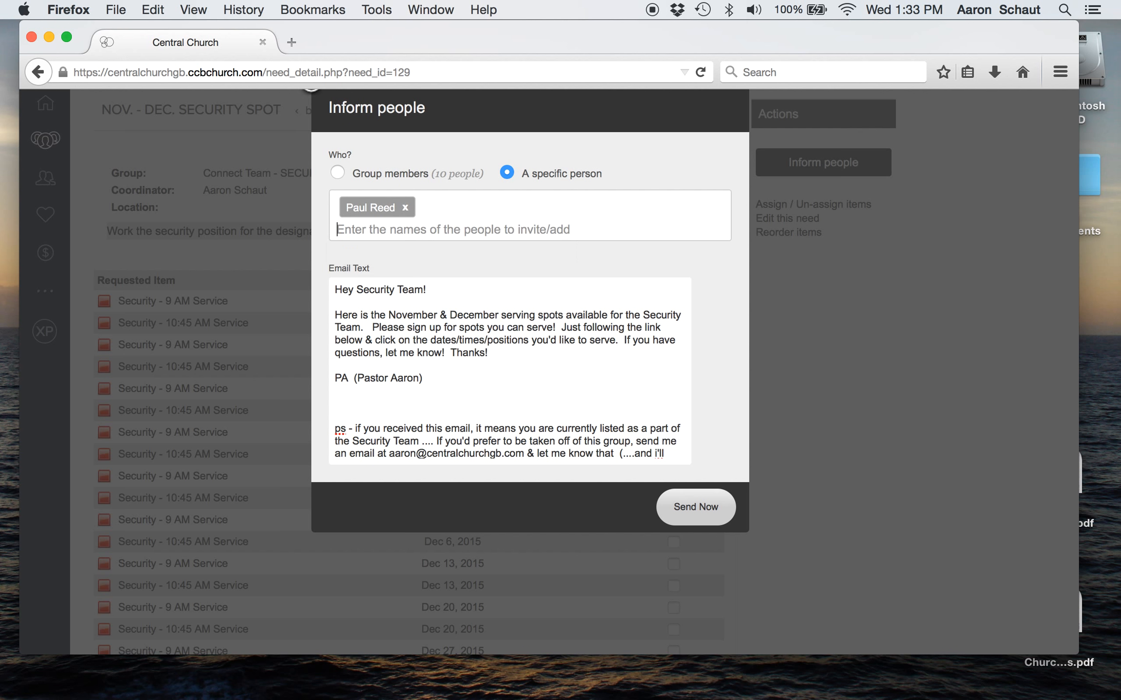
click(409, 210)
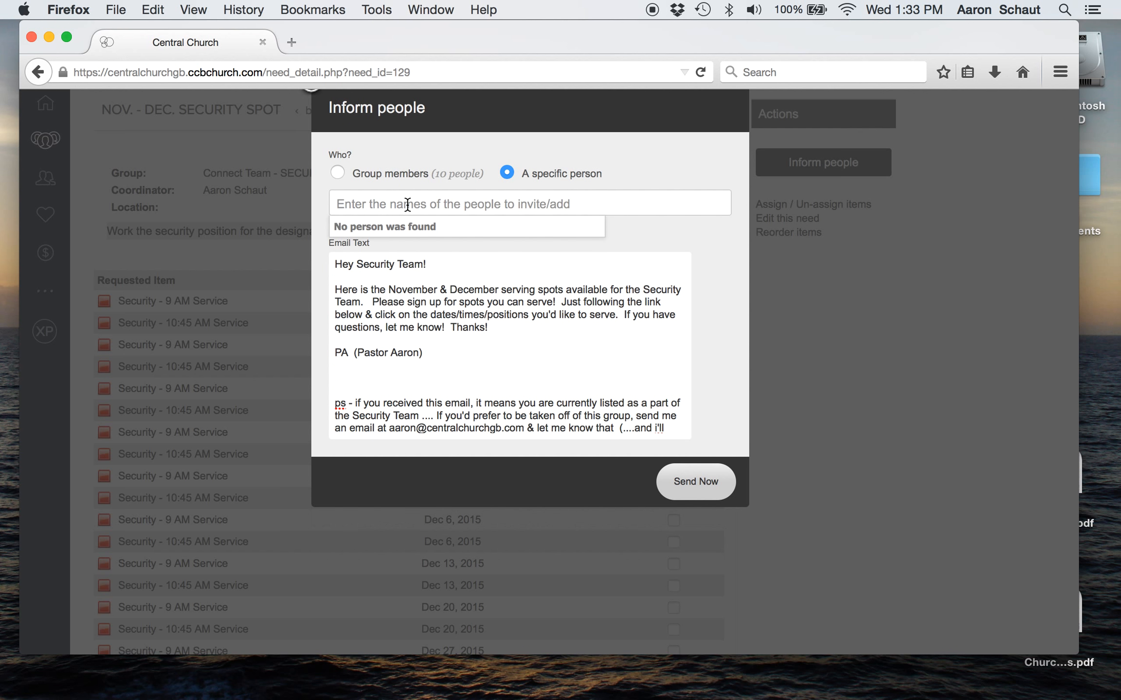
- Set the email's audience back to the group members and send the sign-up invitation
click(337, 174)
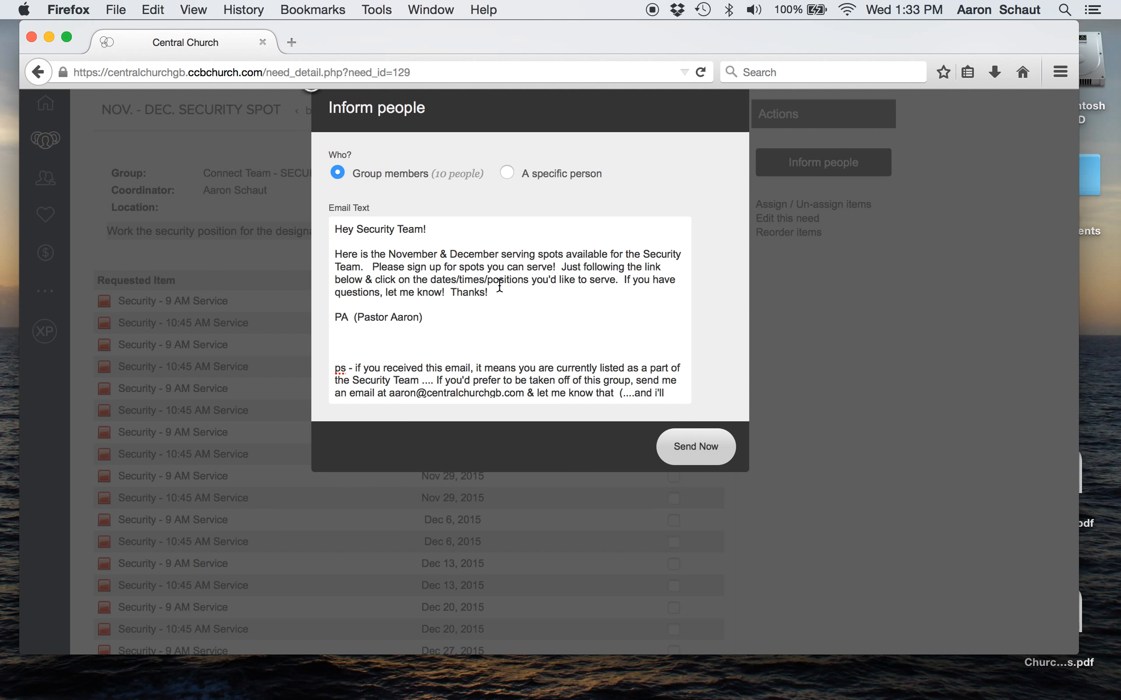
click(689, 445)
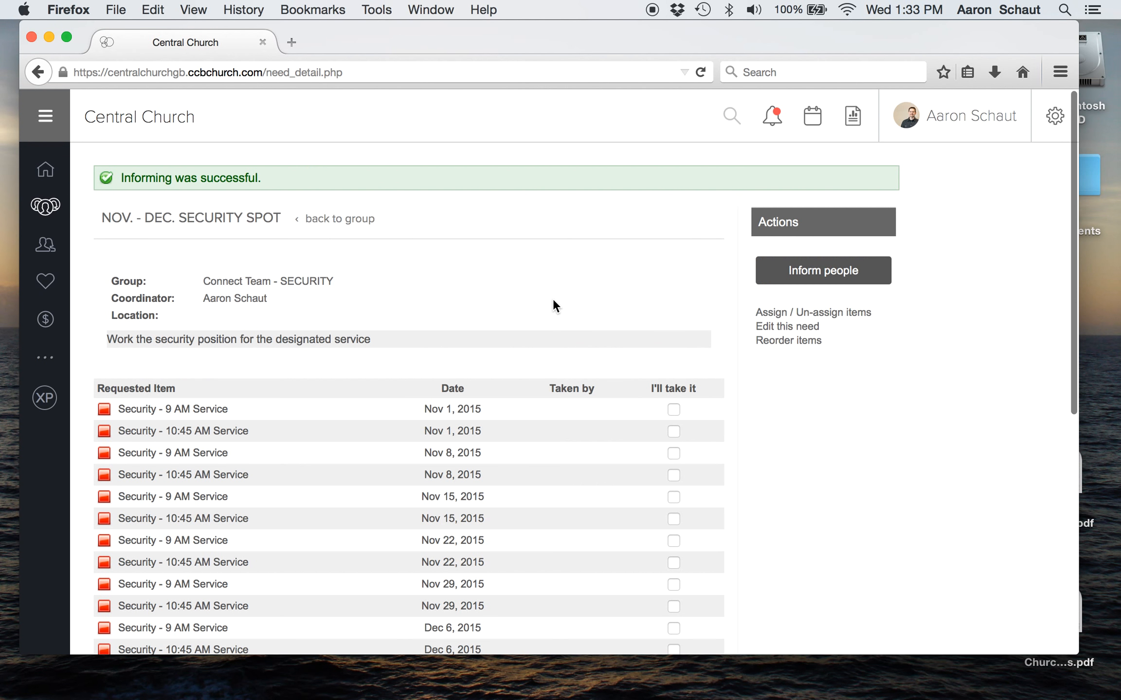
- Switch to Mail, check for new messages, delete the junk message from Government Conspiracy and return to Firefox
mouse_move(681, 699)
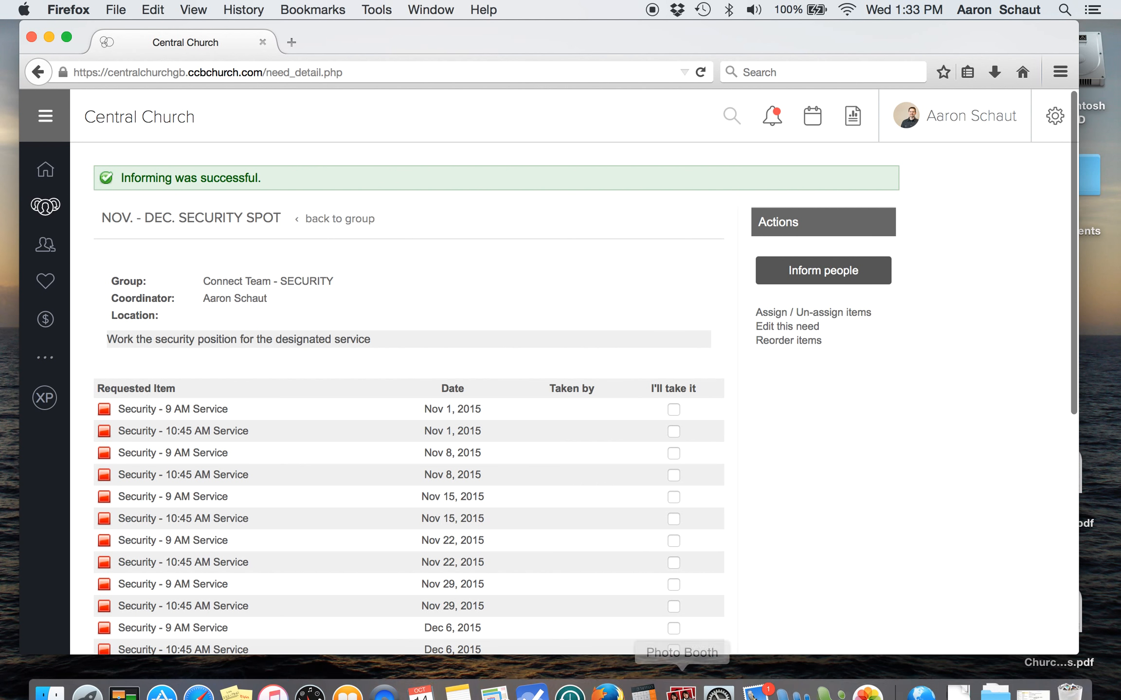
click(748, 684)
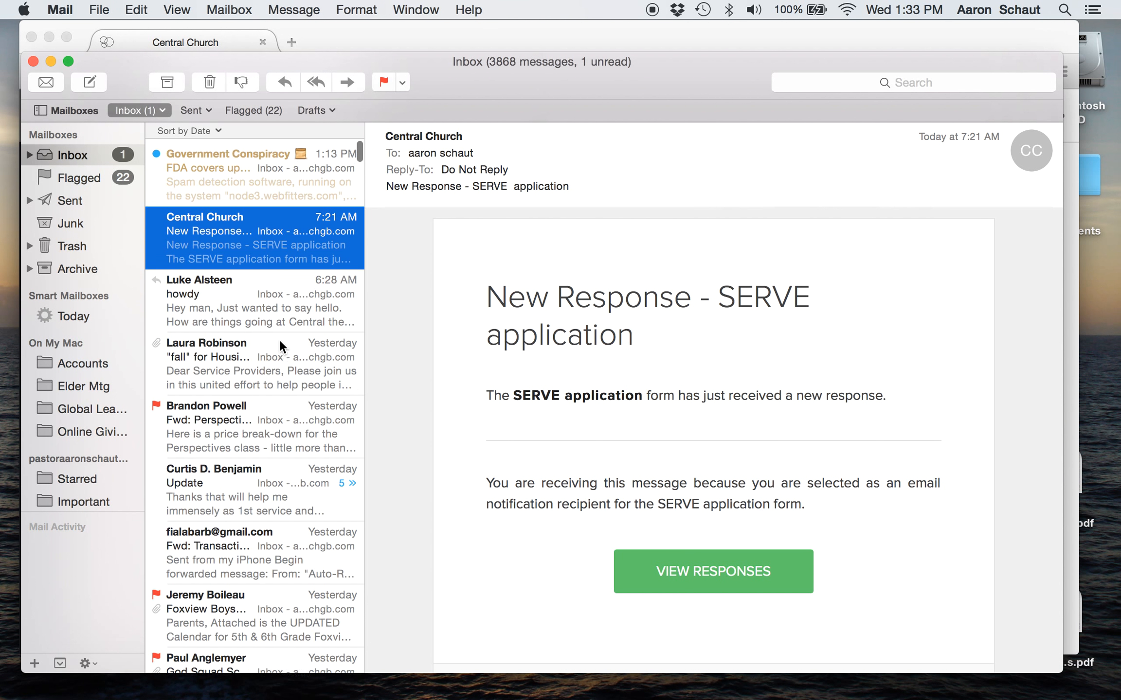
click(47, 83)
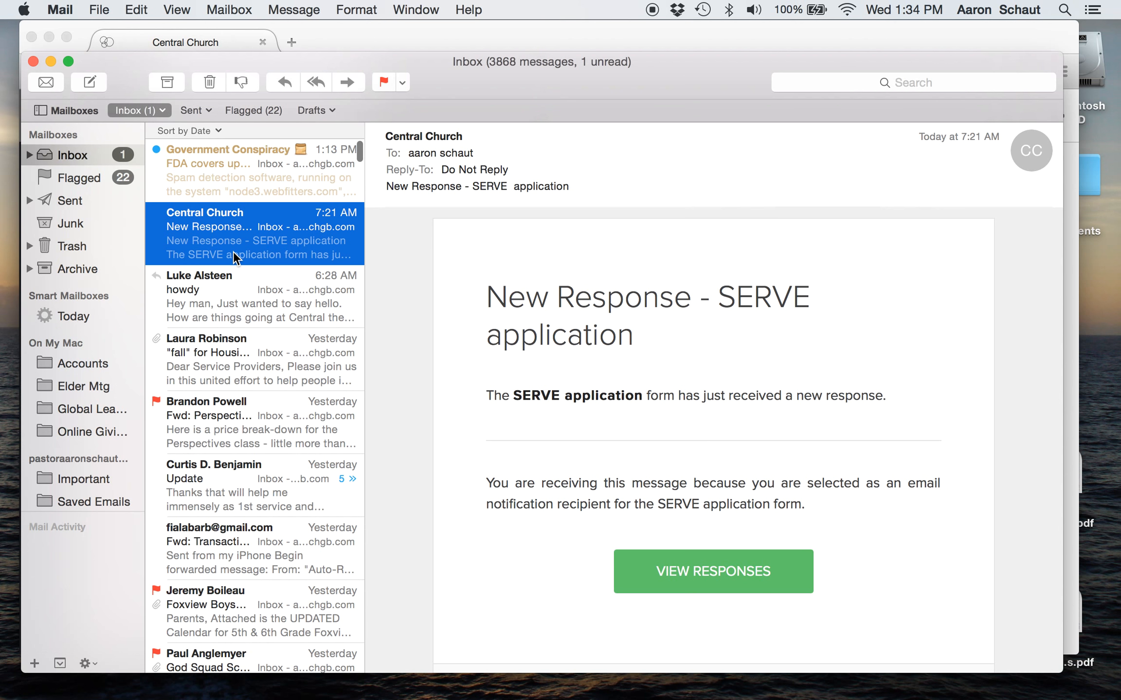
click(237, 170)
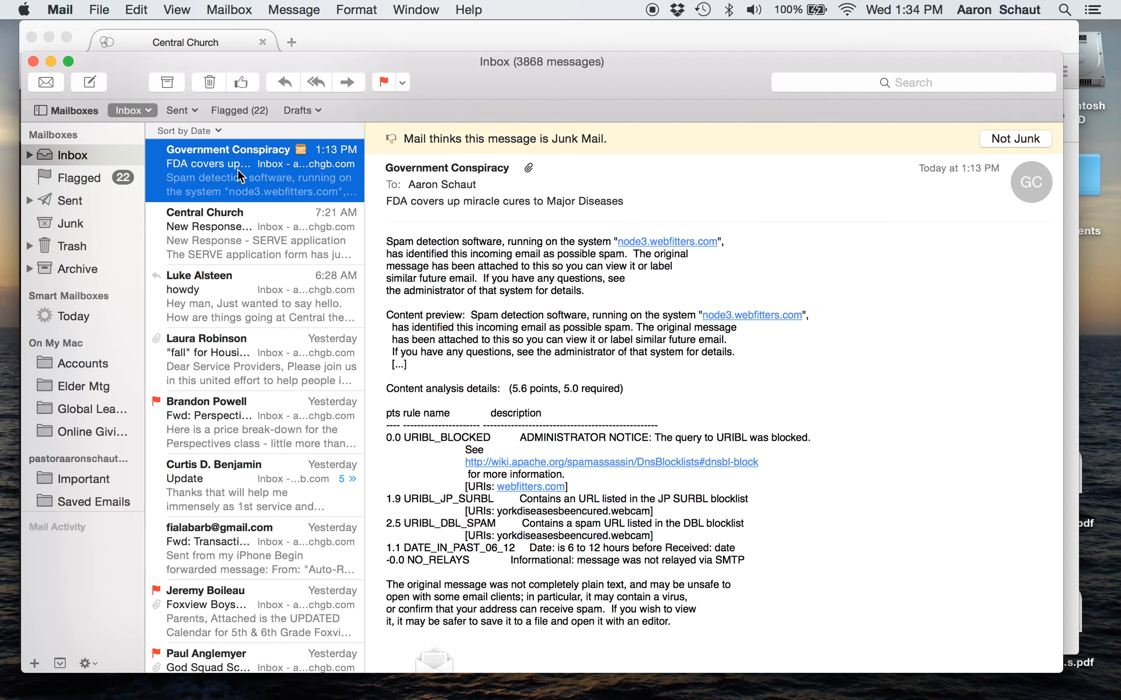
key(BackSpace)
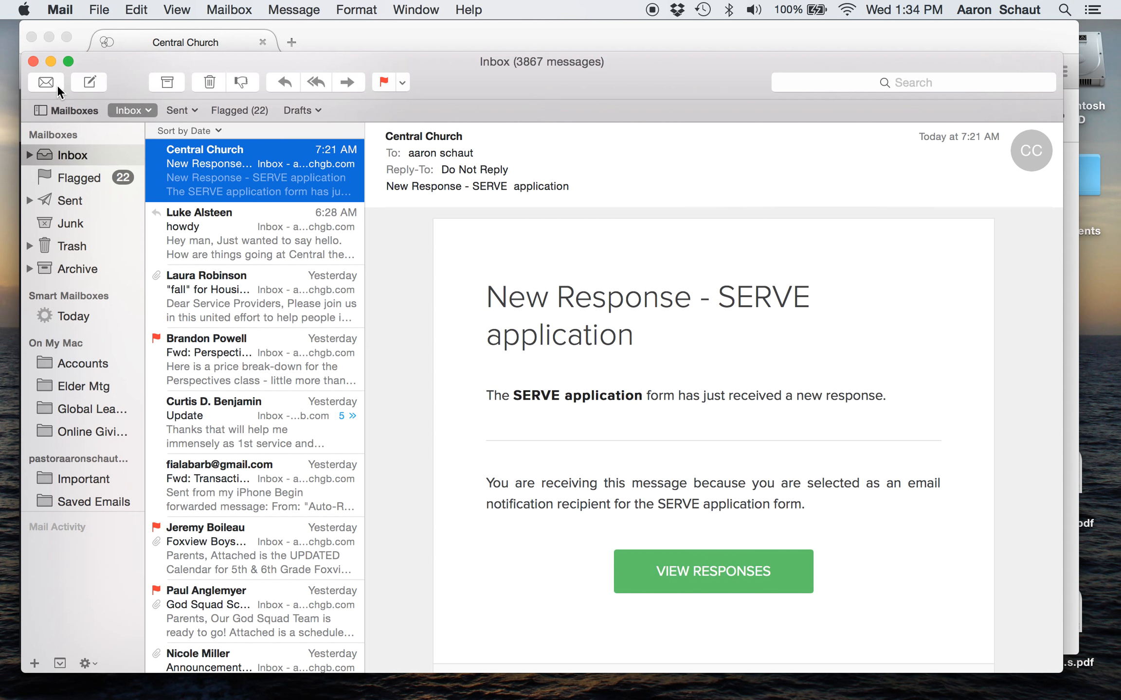
click(34, 61)
click(389, 248)
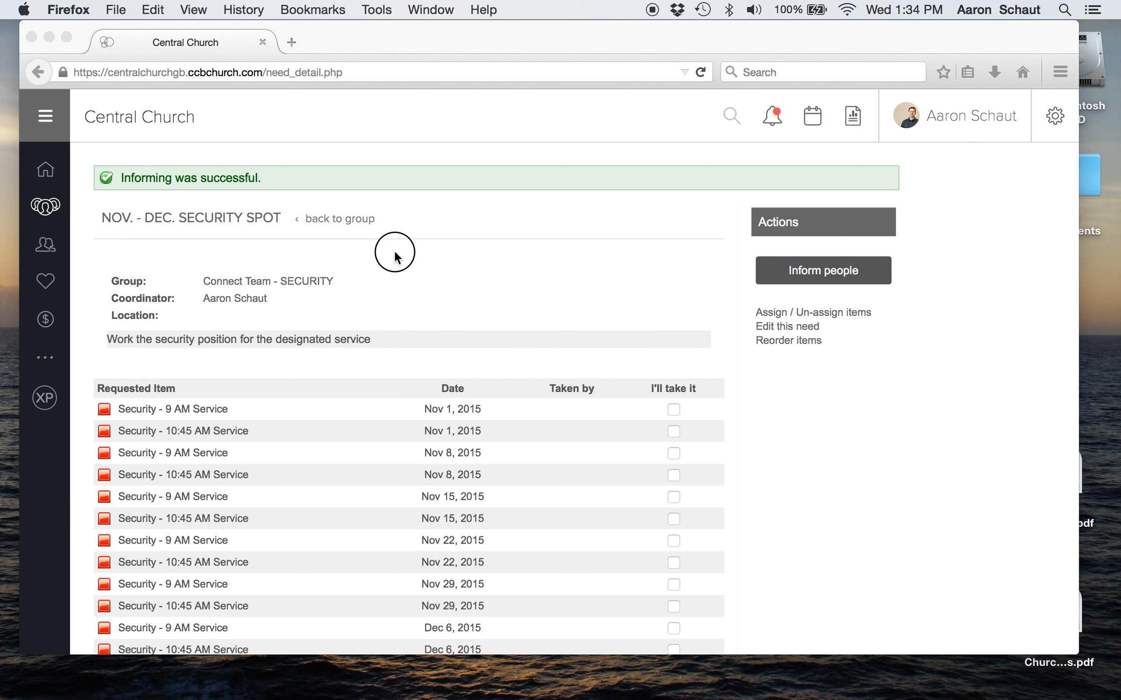
- Review the requested items and dates of the Nov. - Dec. Security Spot need, reopening it from the group's needs list
scroll(513, 260, down, 5)
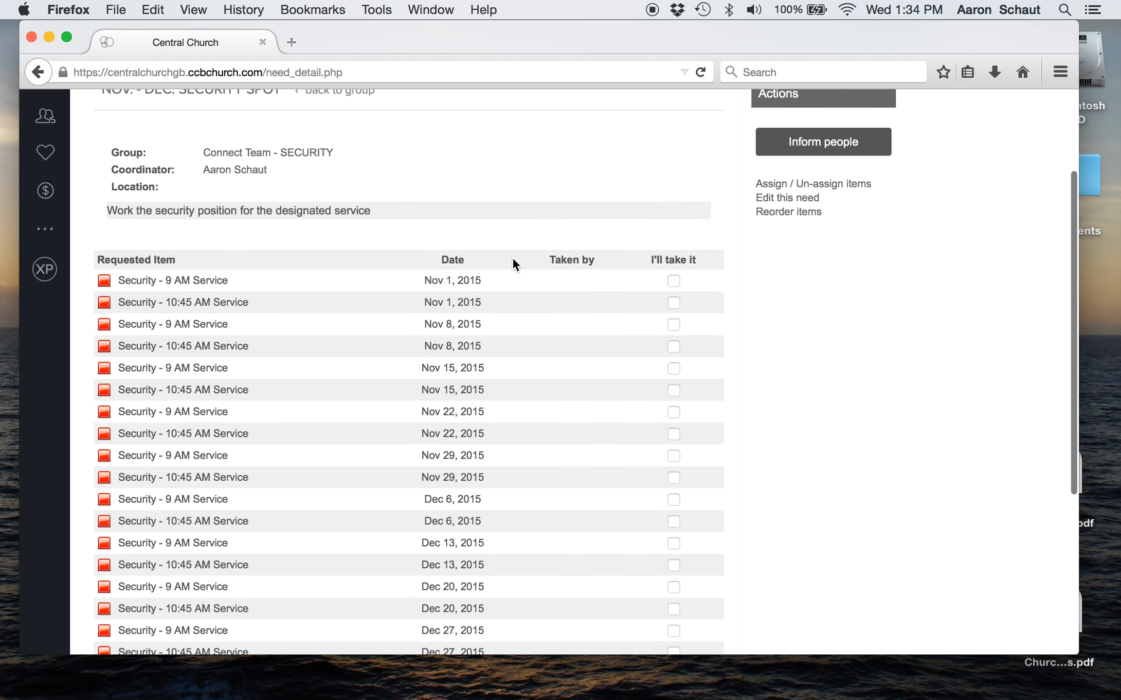
scroll(513, 260, up, 5)
click(342, 224)
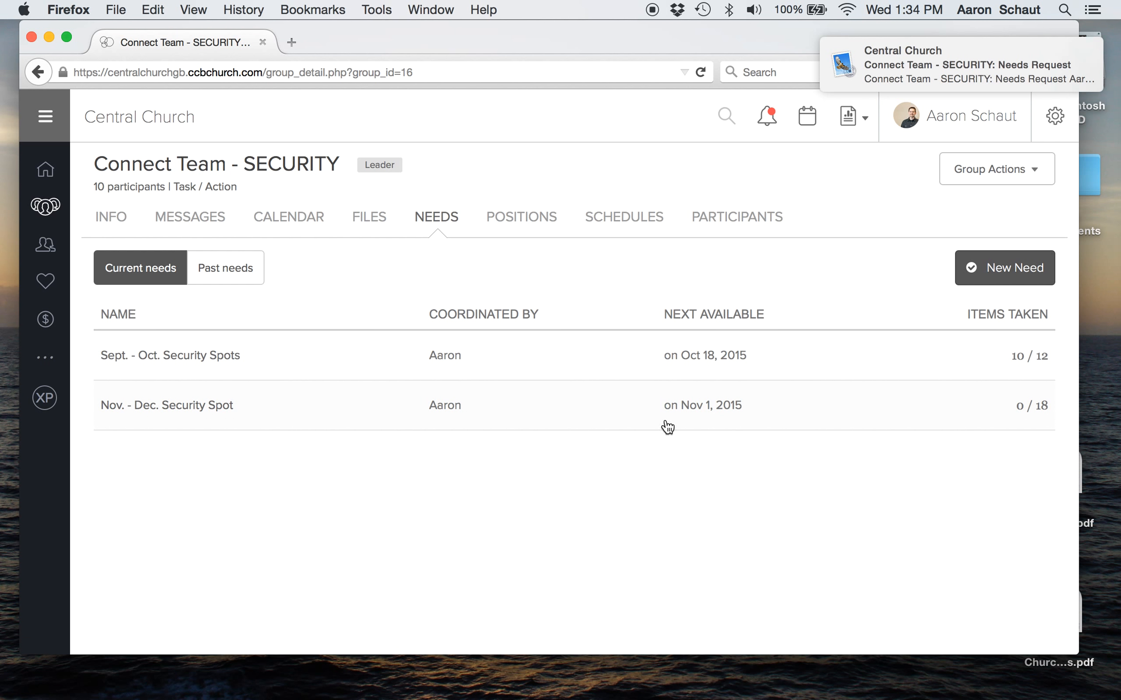
click(601, 410)
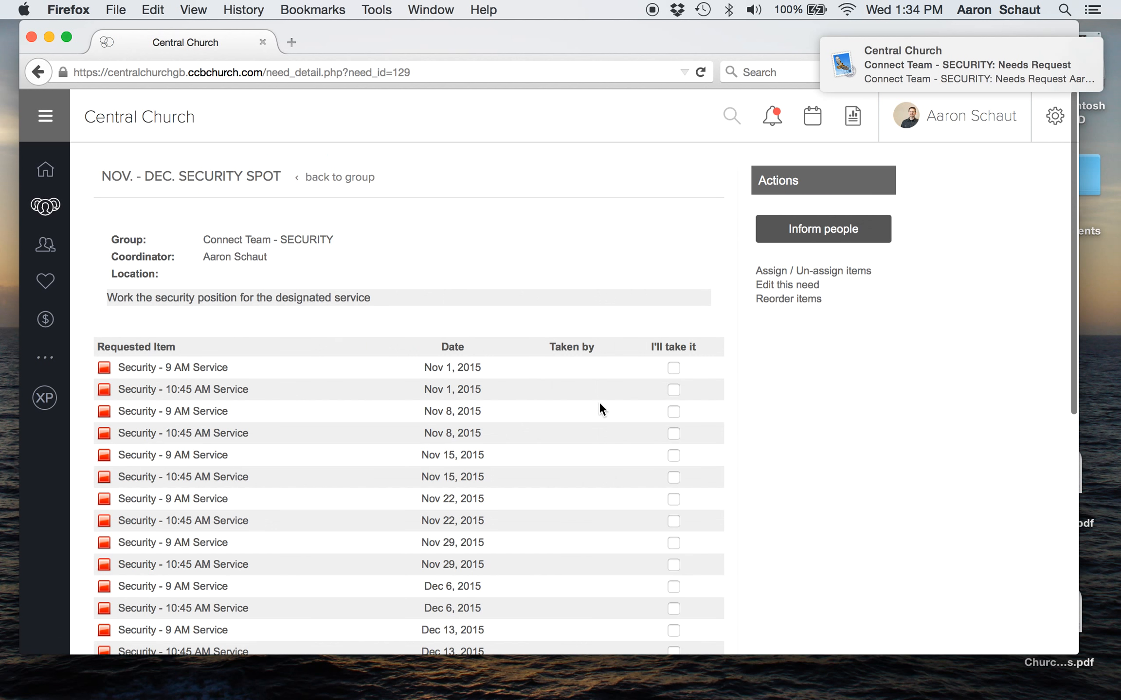
scroll(565, 418, down, 5)
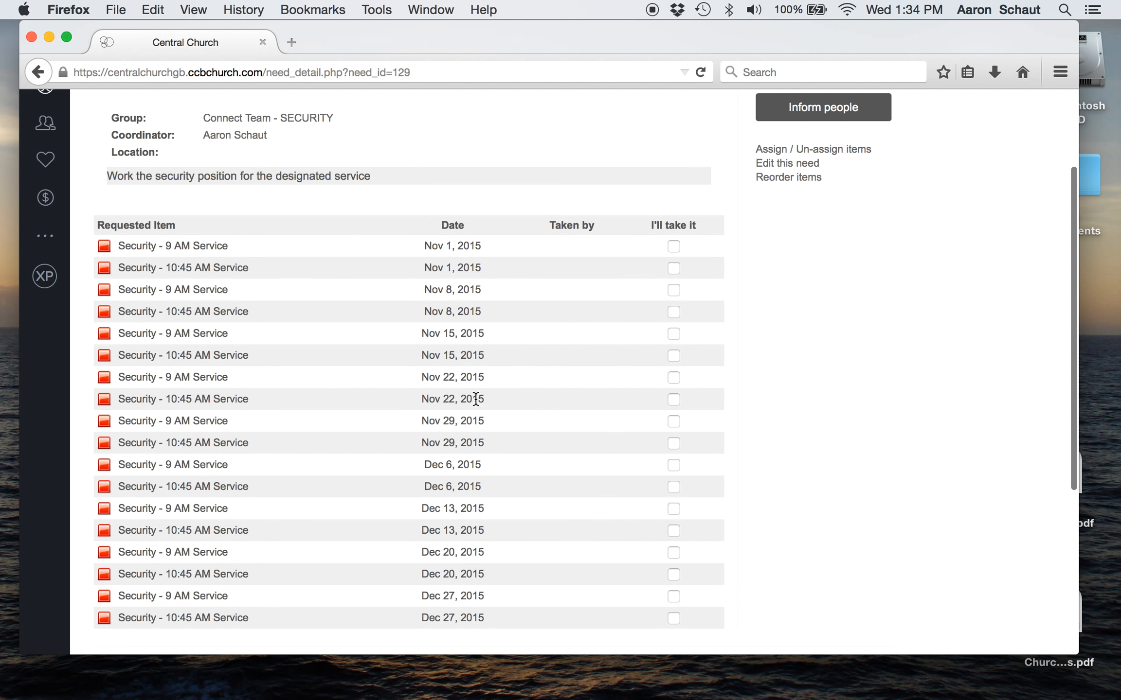
scroll(632, 404, up, 5)
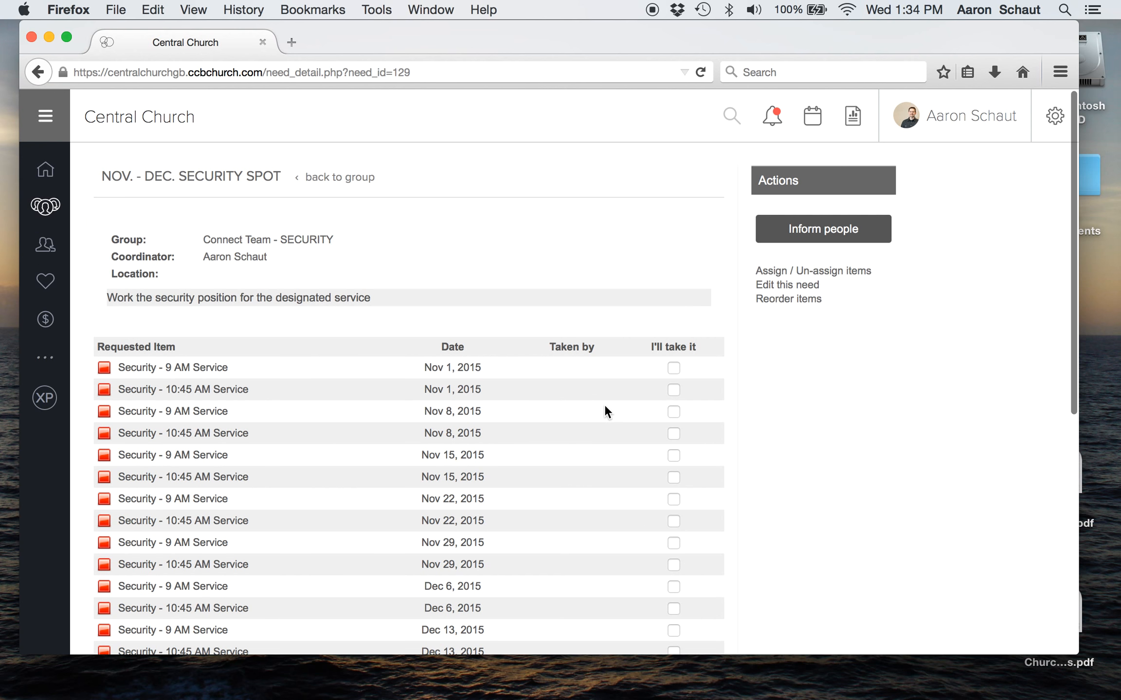
scroll(604, 406, down, 3)
scroll(605, 407, up, 3)
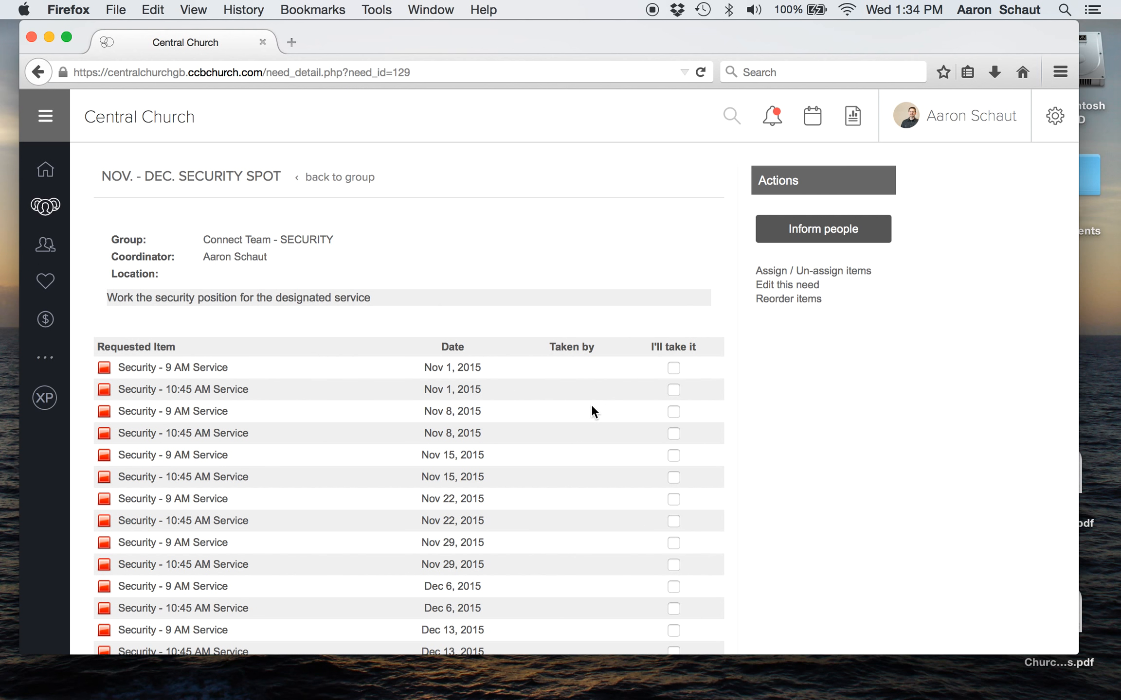
scroll(591, 412, up, 2)
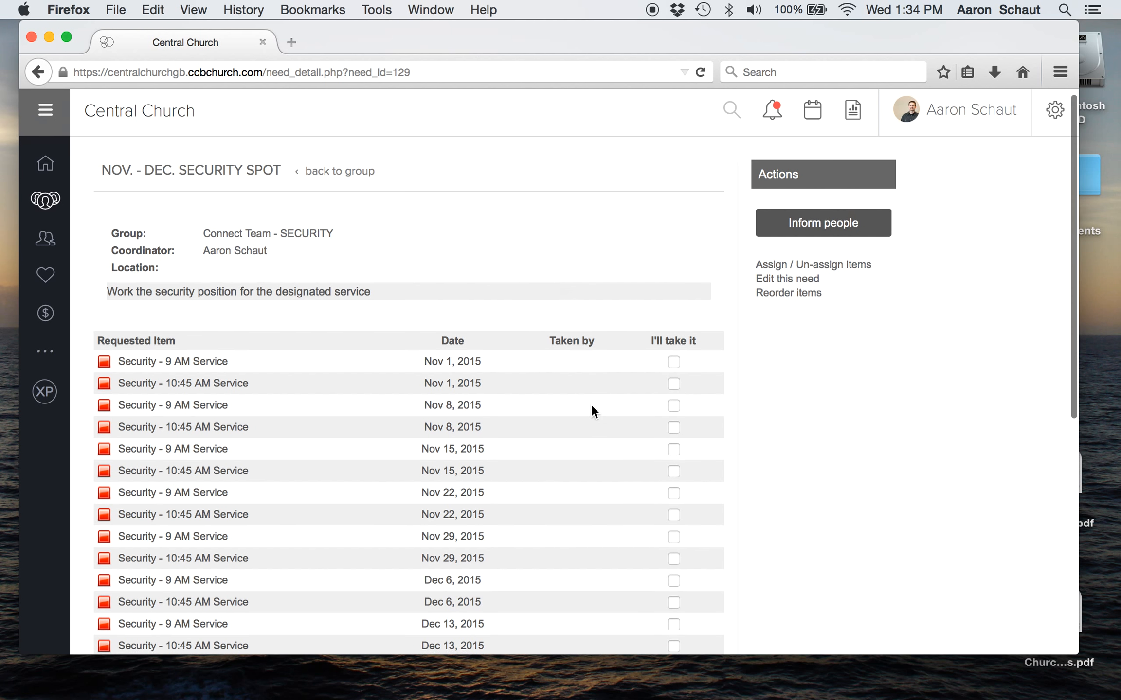
- Return to the Connect Team - SECURITY group and look through its full list of participants
click(346, 179)
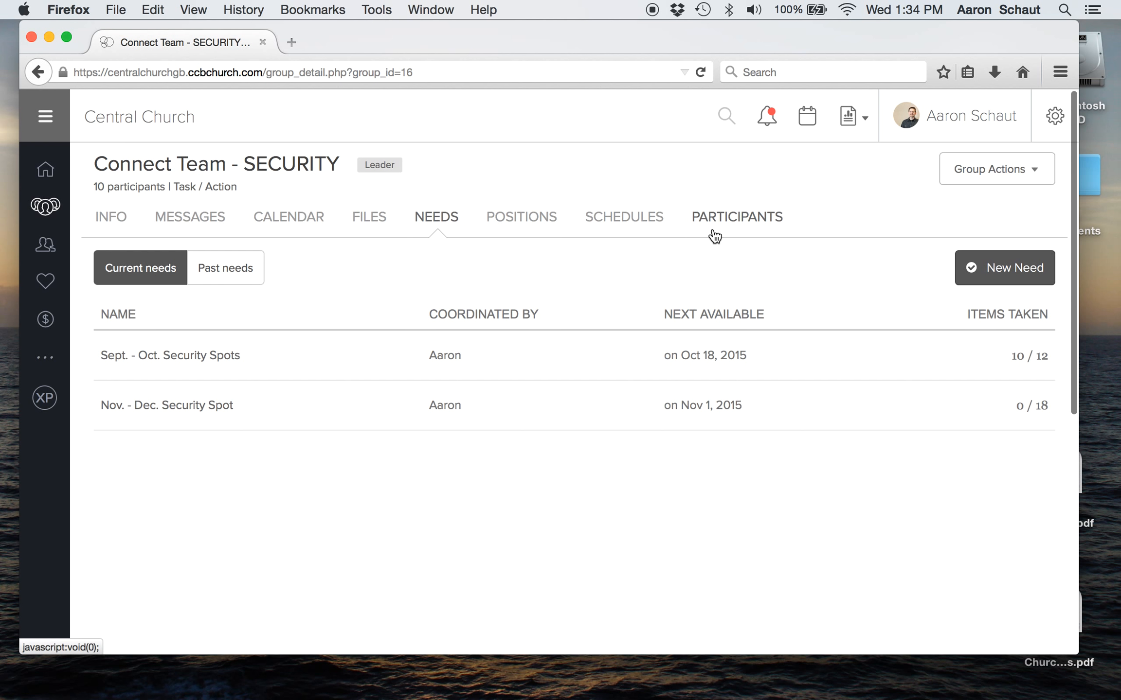
click(732, 215)
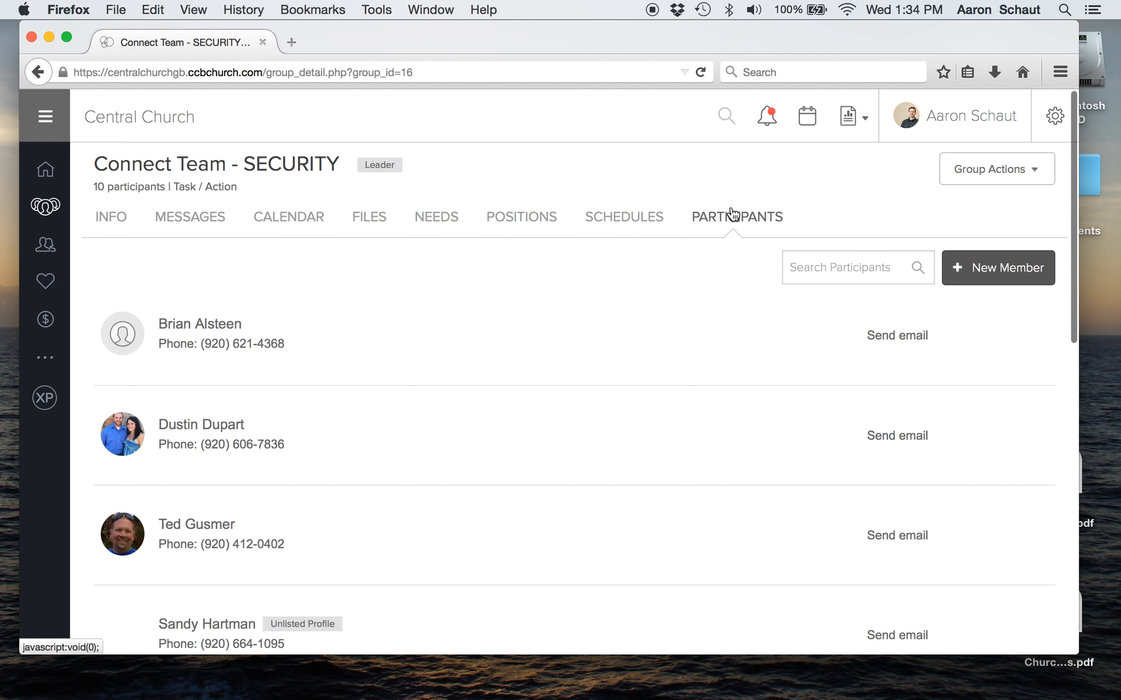
scroll(674, 311, down, 3)
scroll(674, 312, down, 12)
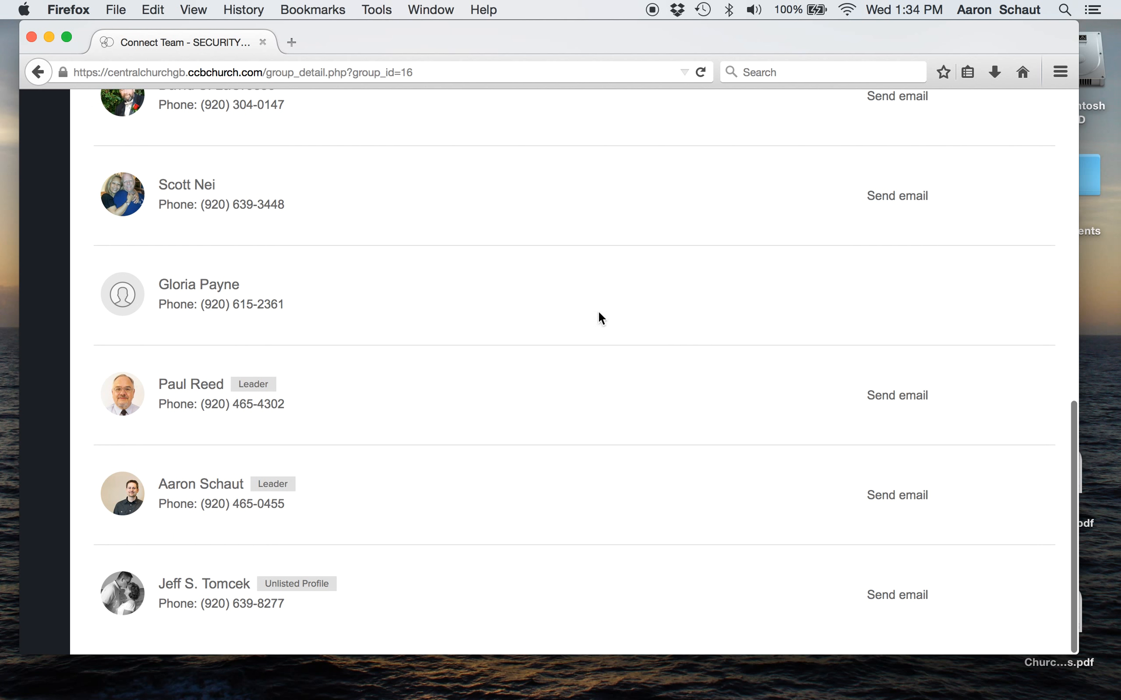
scroll(548, 322, up, 15)
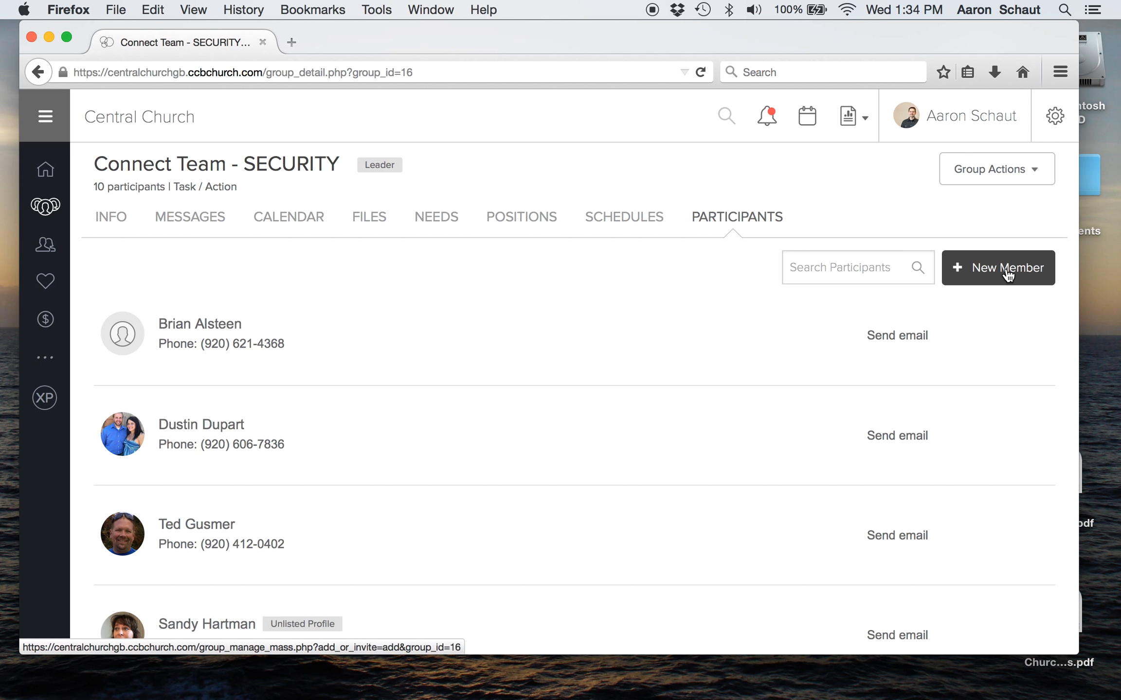
- Start adding people to the group by name, compare adding directly with inviting, and choose one church member to invite
click(1007, 272)
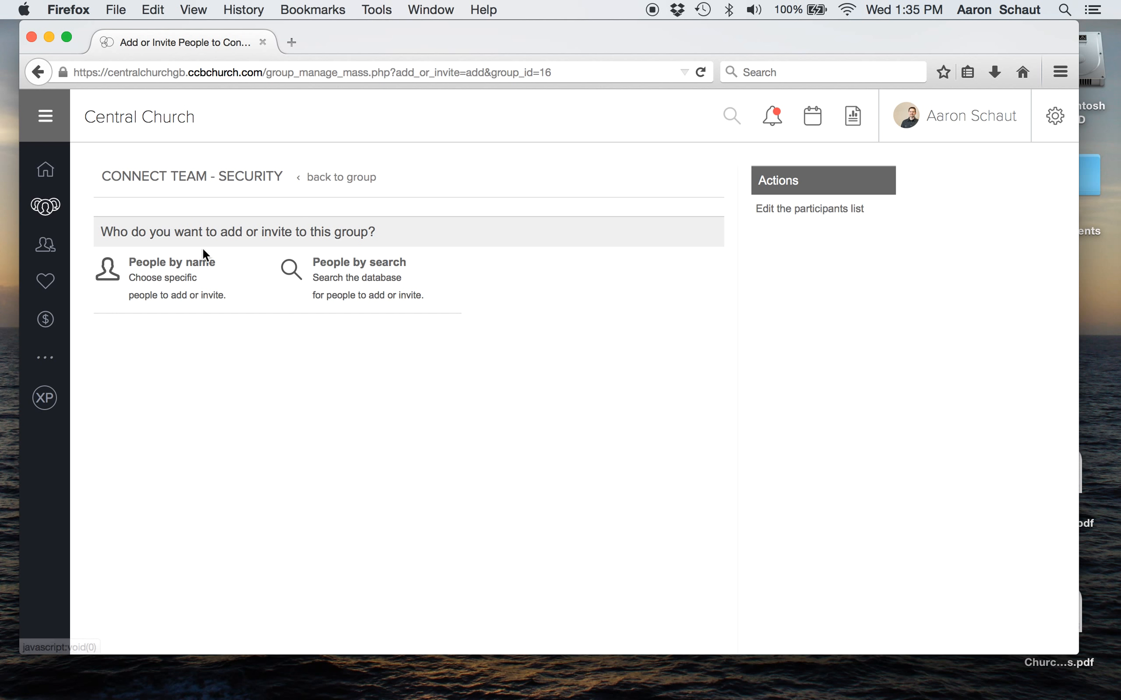
click(187, 261)
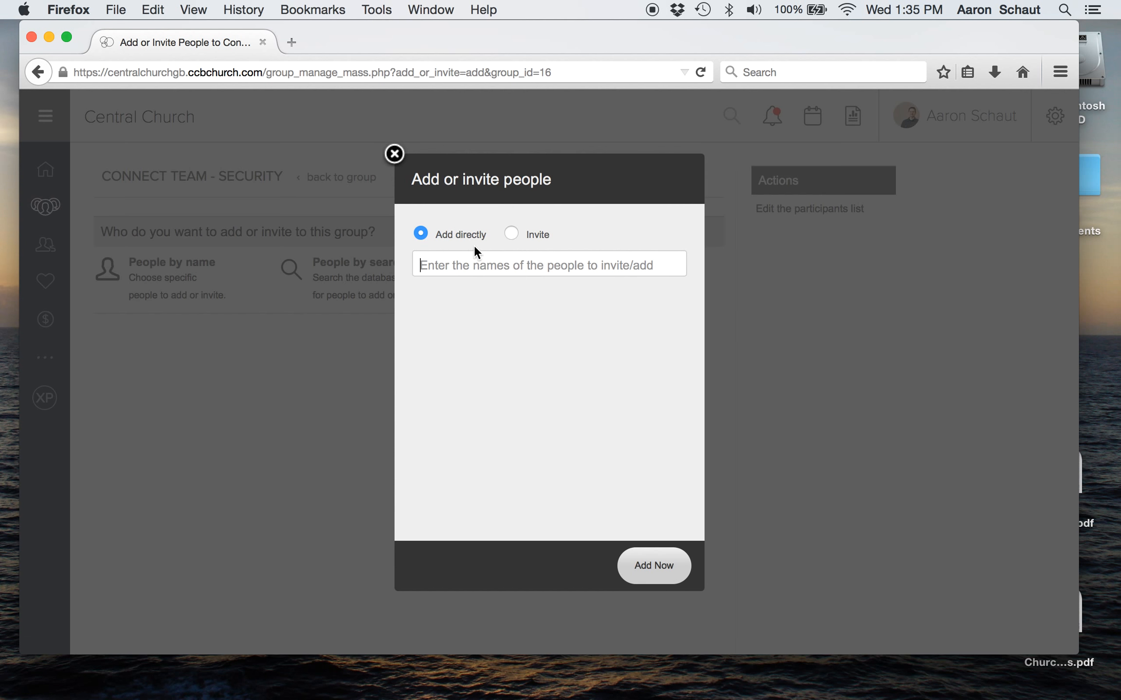
click(508, 235)
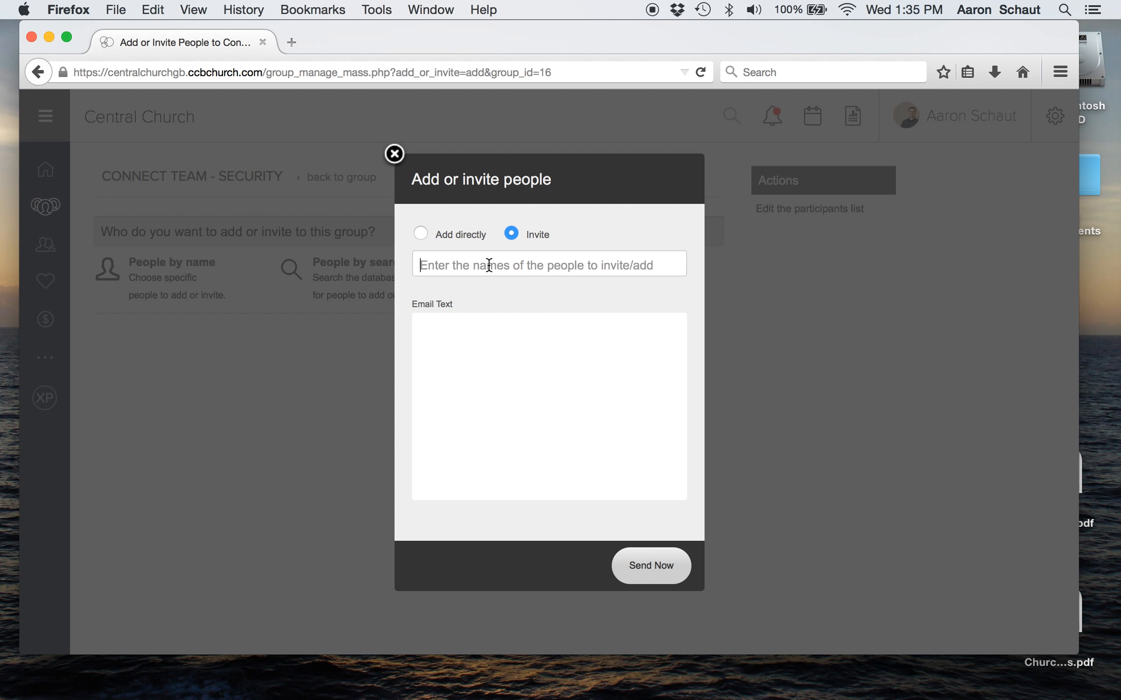
click(421, 233)
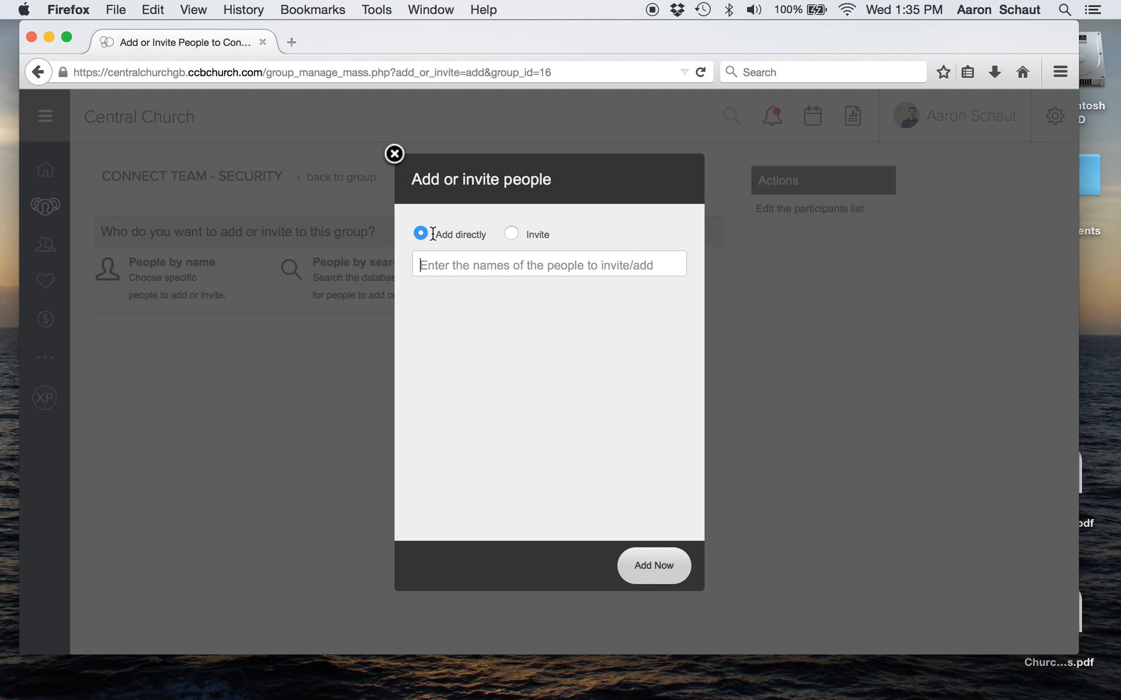
click(512, 235)
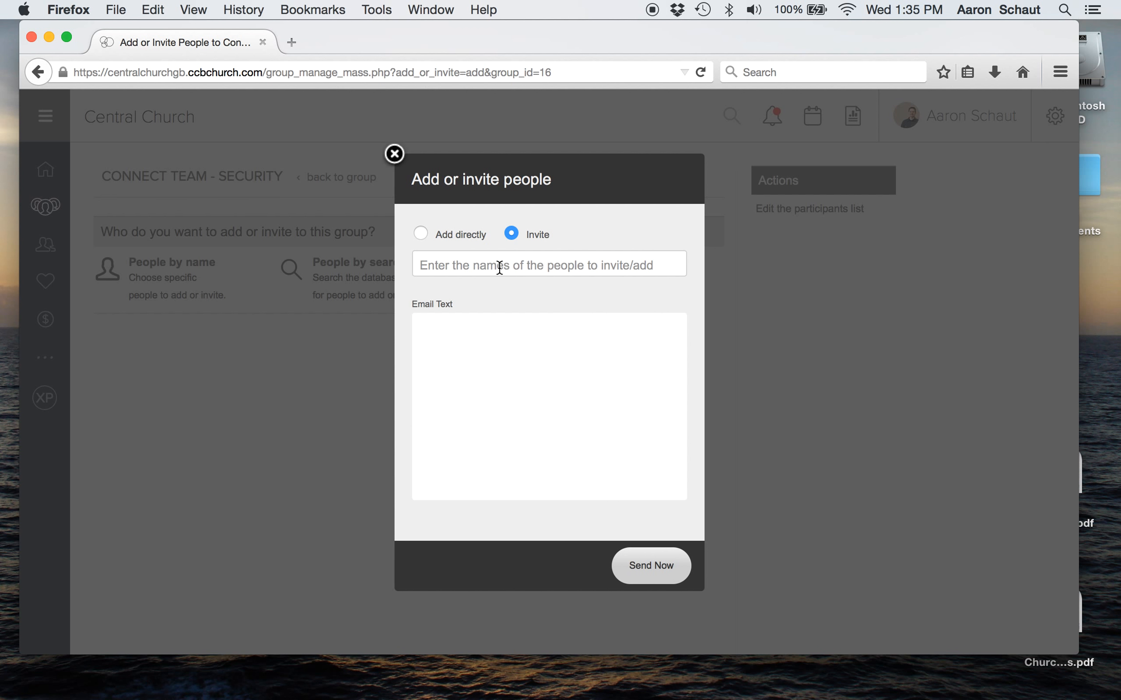
text(may)
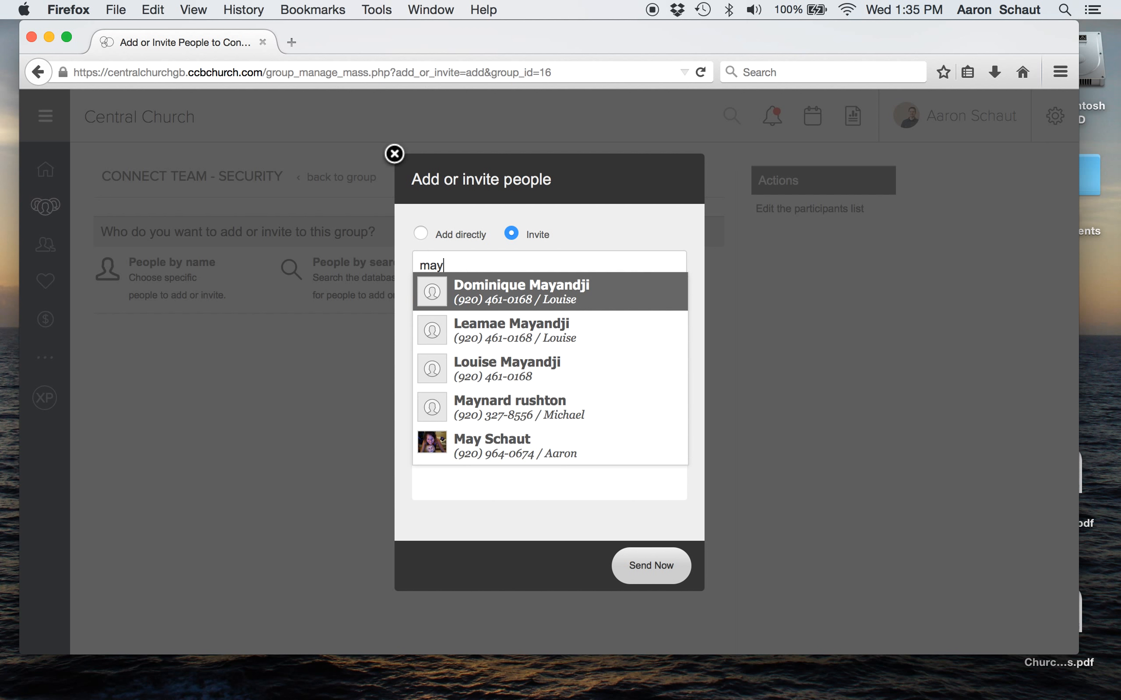
click(518, 437)
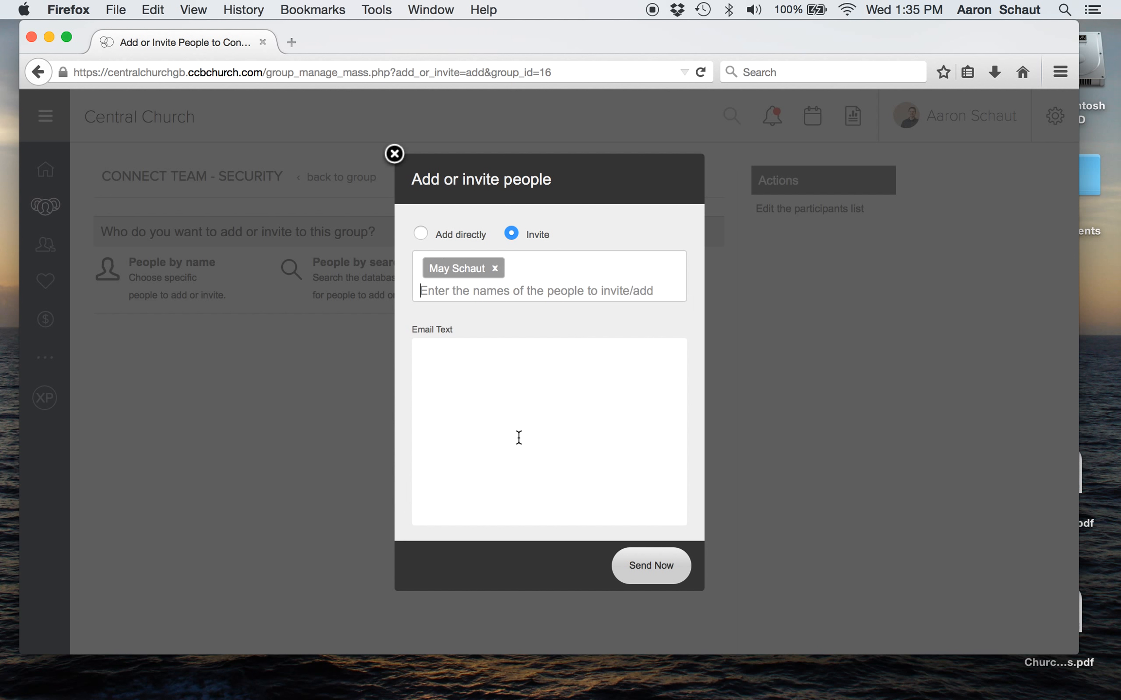
- Draft a greeting and a message saying it is a test email needing no response, and close the invitation without sending it
click(507, 369)
text(Hey May)
text(This is a te)
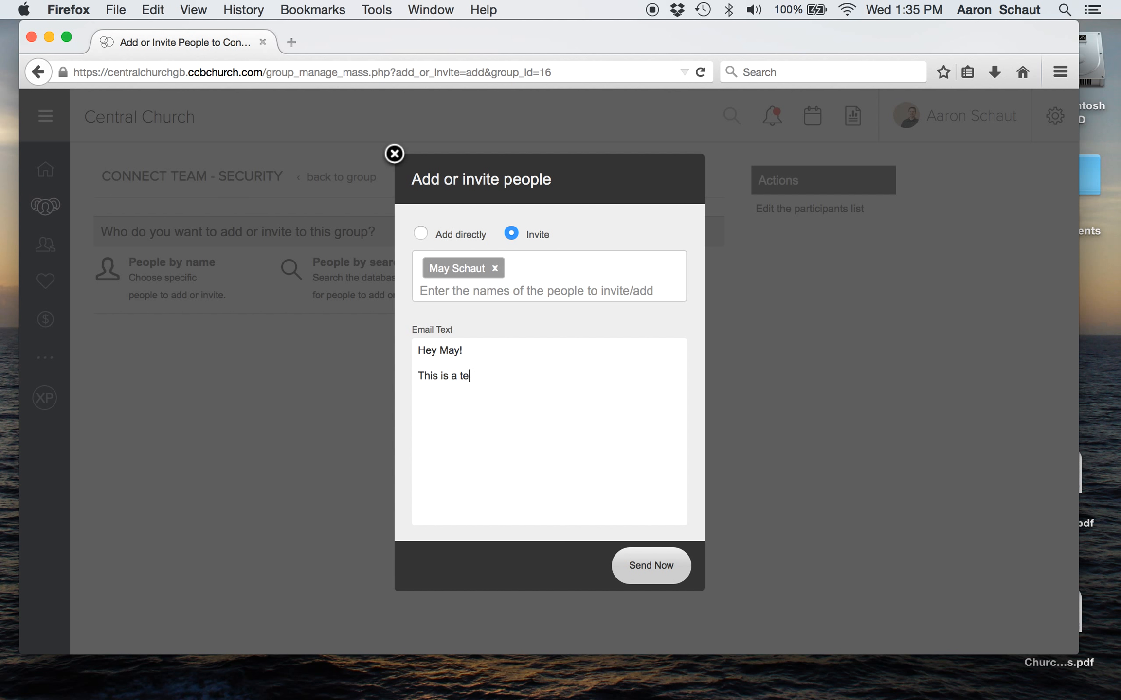
text(st email)
text( - please don't respond)
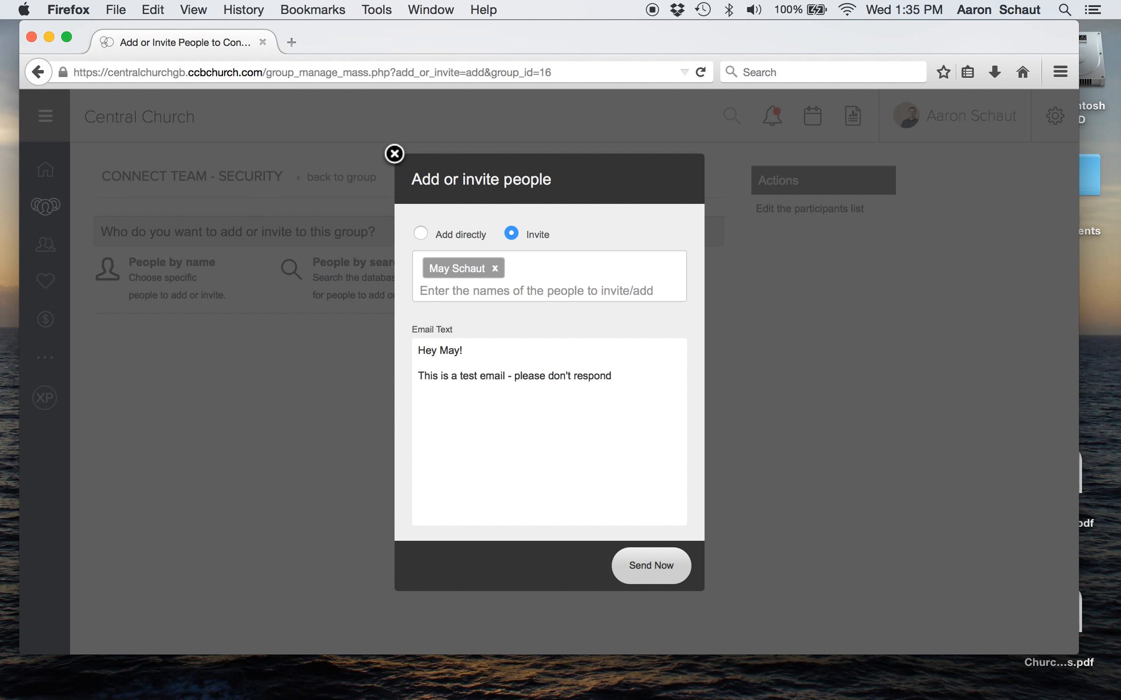
text(... you're not REAL)
text(LY invited to teh )
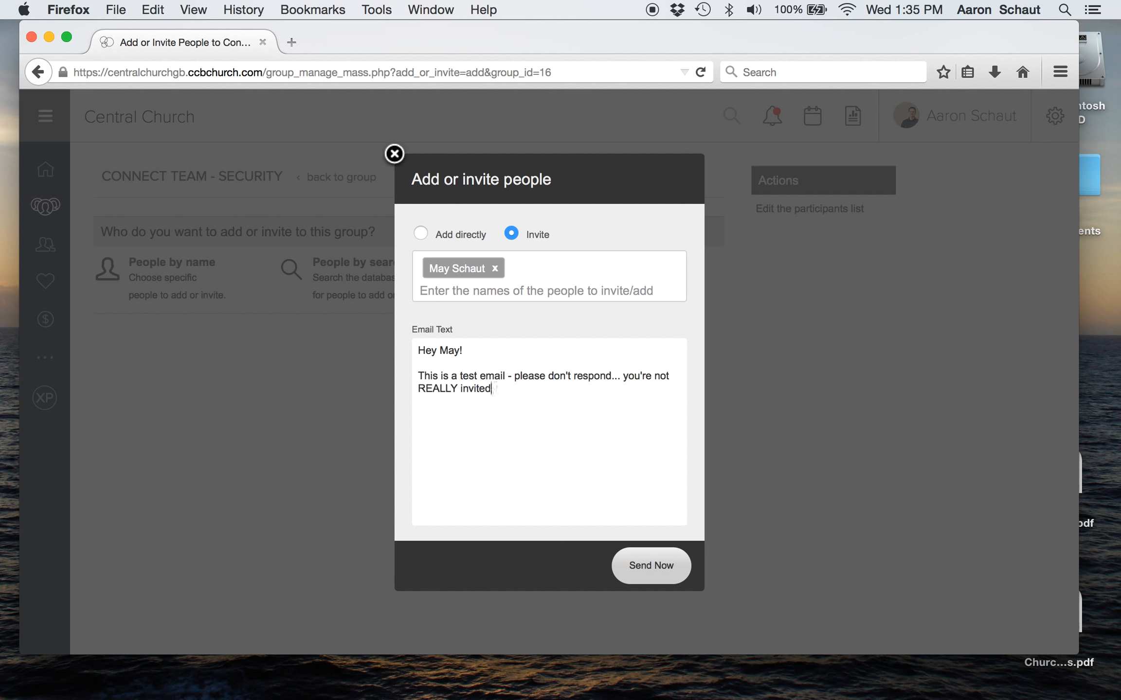
text(he Secu)
text(rity Team)
text(love you!)
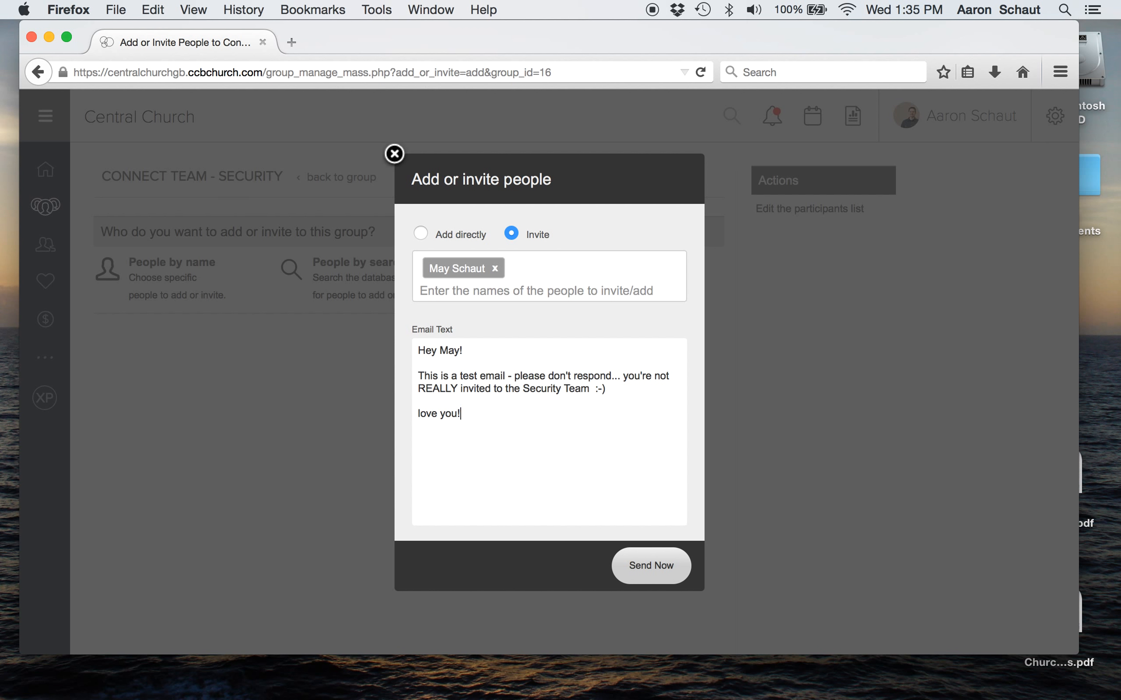
text(Aaon)
click(395, 154)
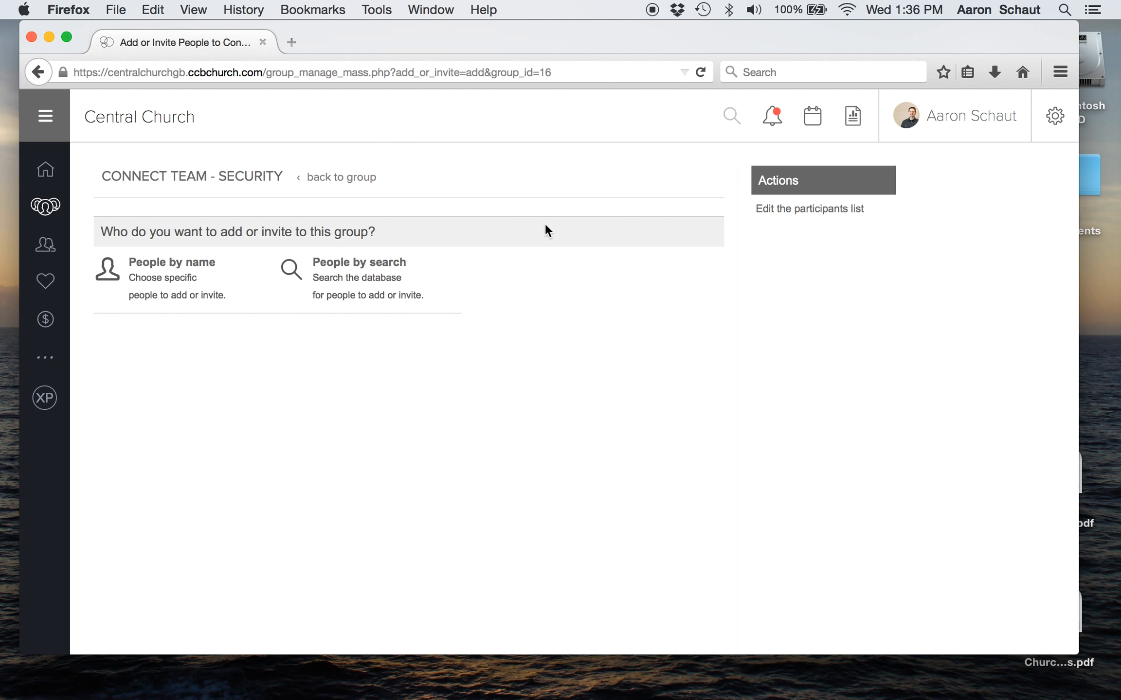
- Look through the Connect Team - SECURITY group's participants again and open the participants list for editing
click(309, 176)
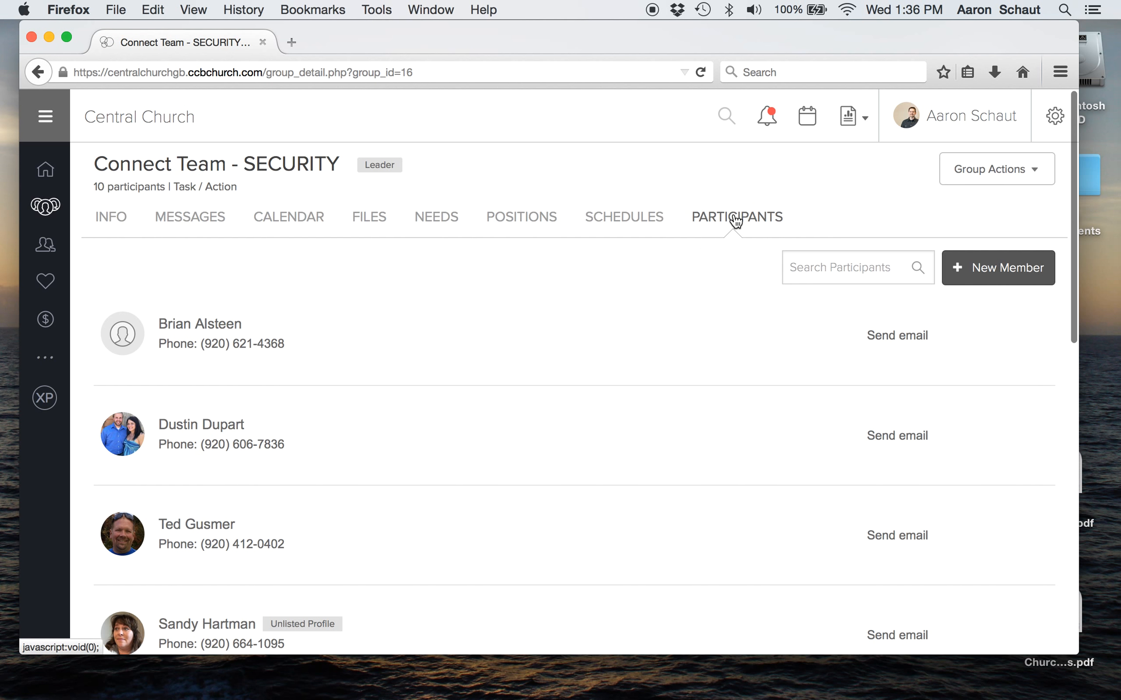
scroll(730, 399, down, 10)
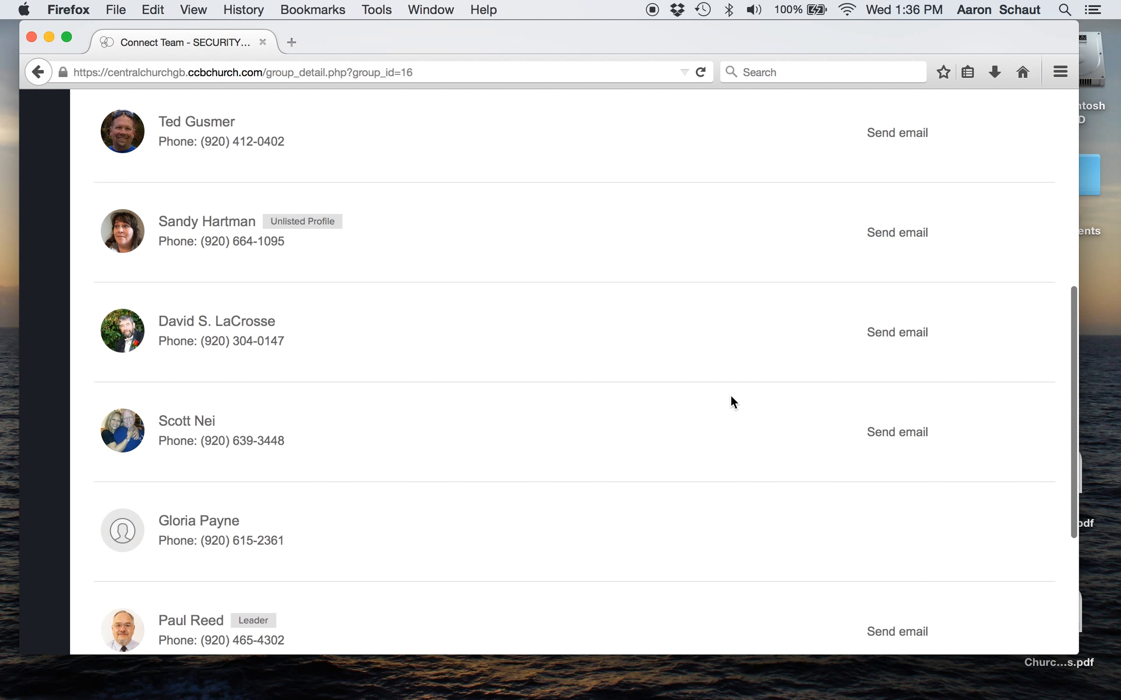
scroll(730, 399, up, 10)
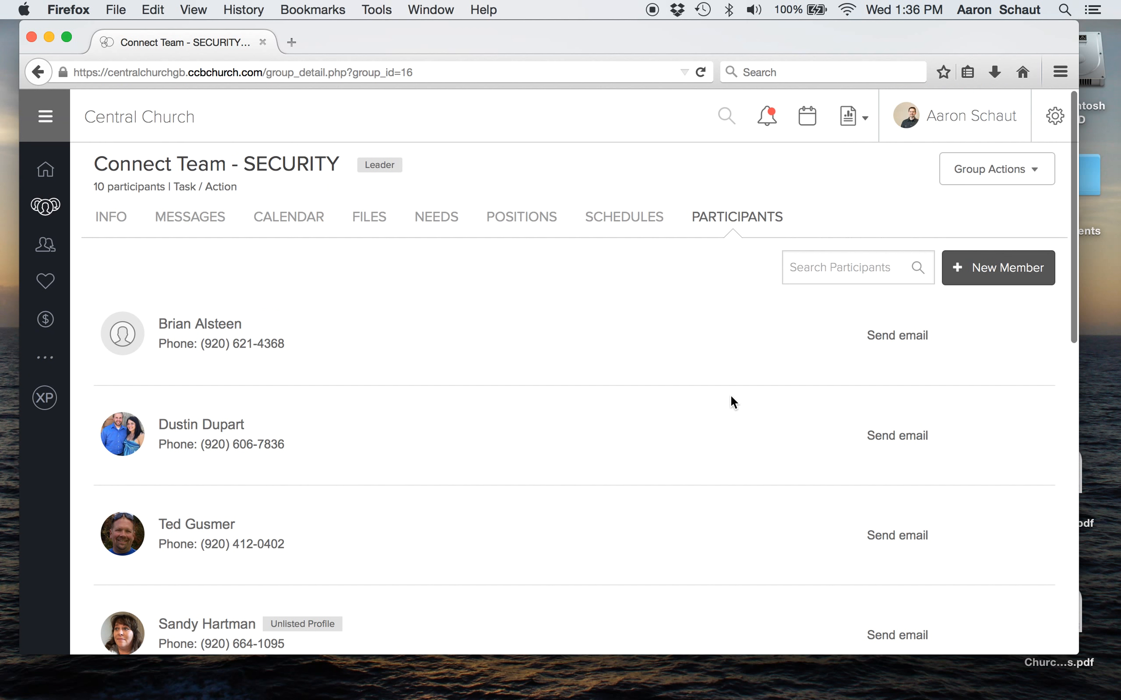
click(994, 262)
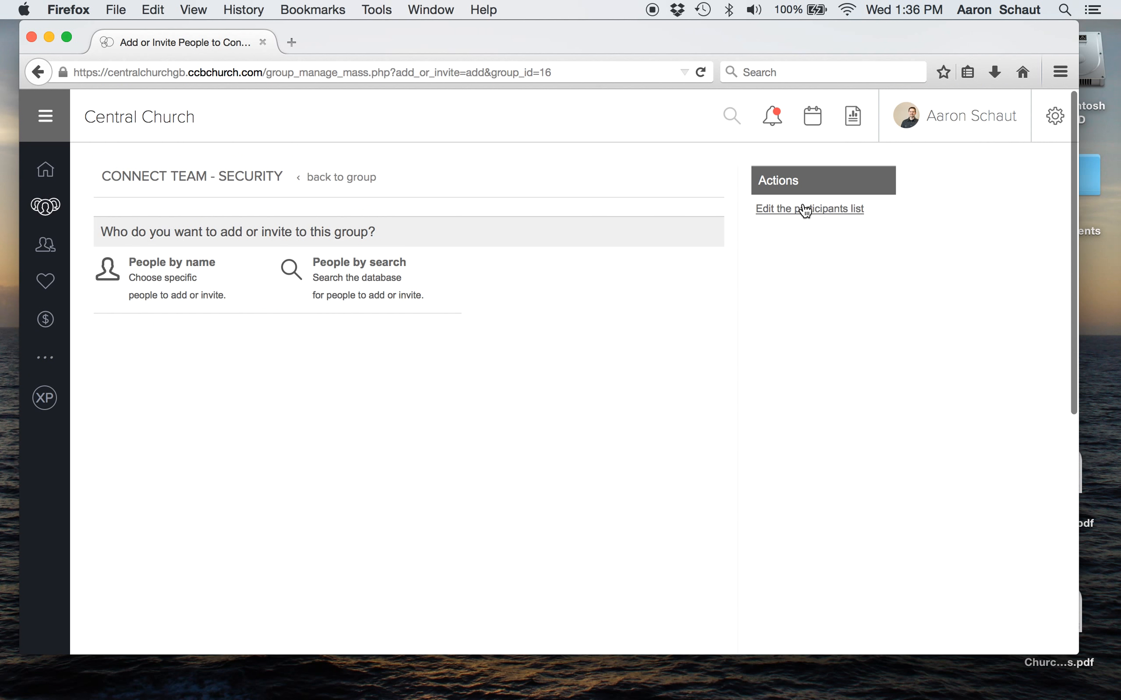
click(805, 209)
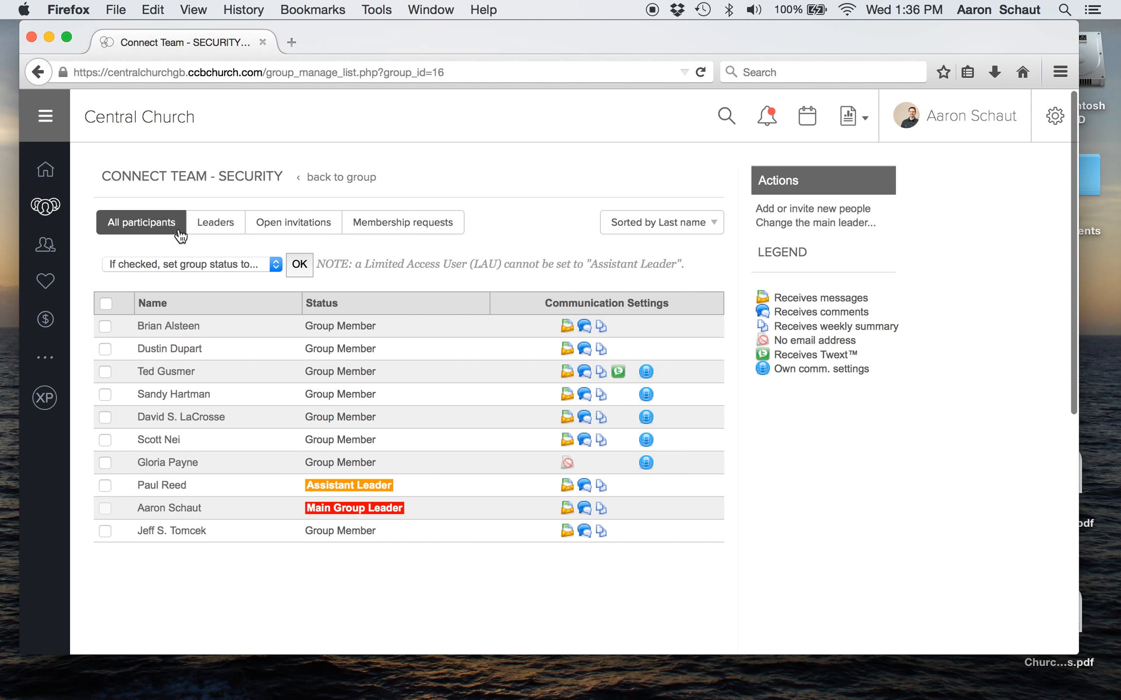
- Check the group's open invitations and membership requests, and return to the list of all participants
click(152, 230)
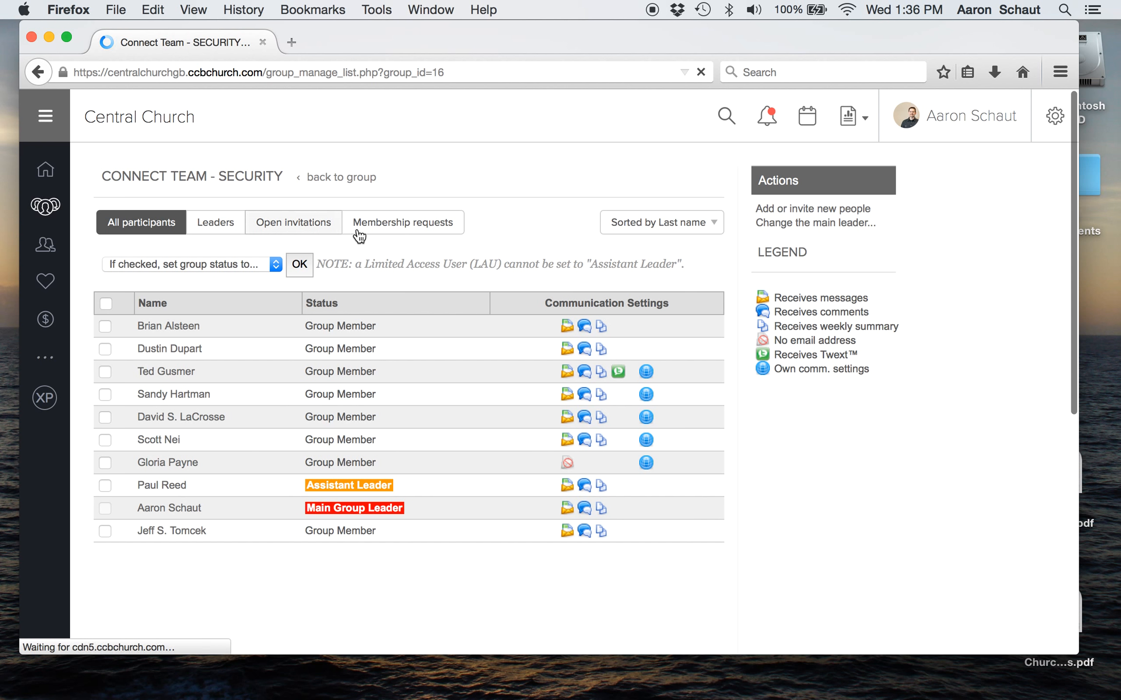
click(310, 227)
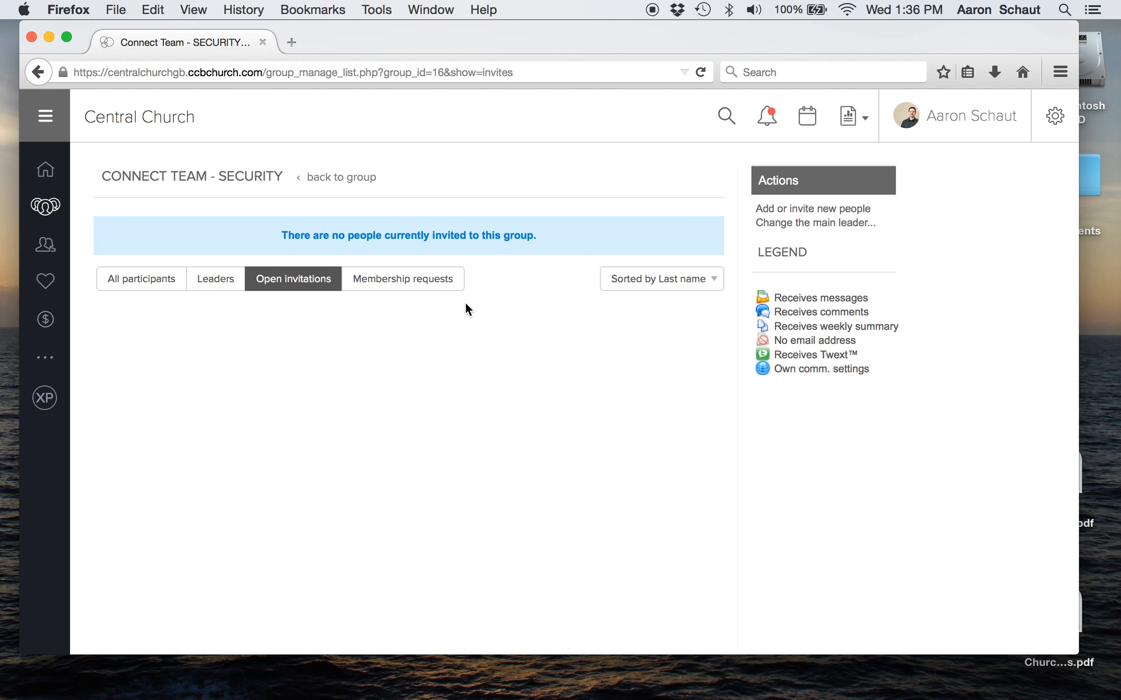
click(402, 291)
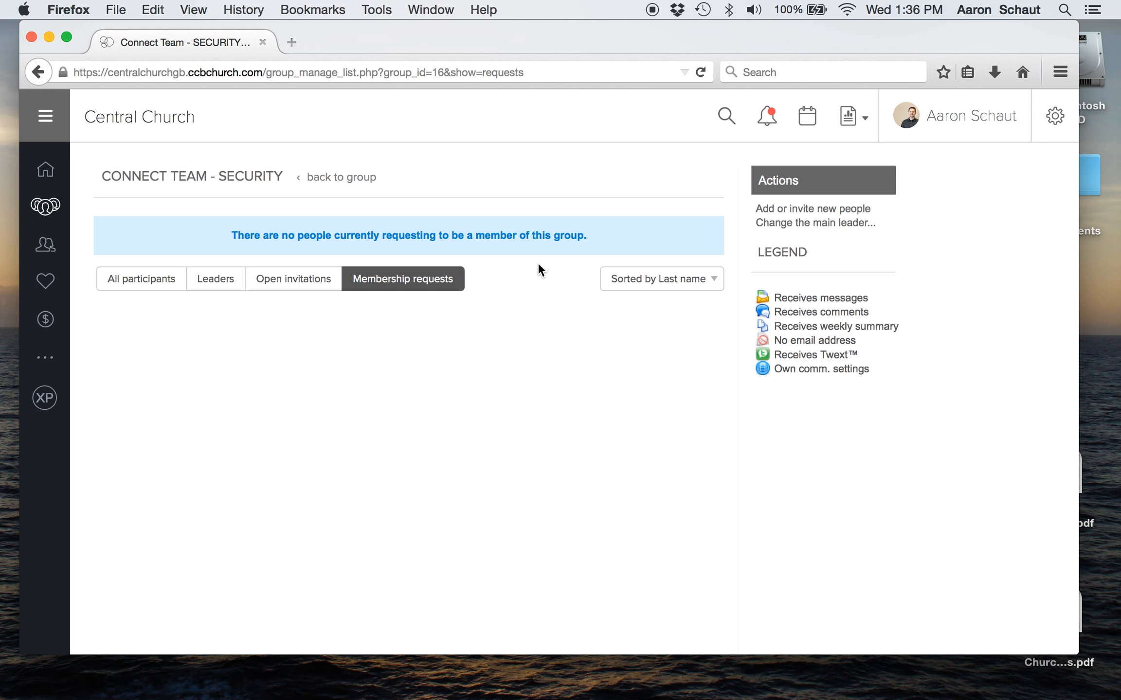
click(148, 281)
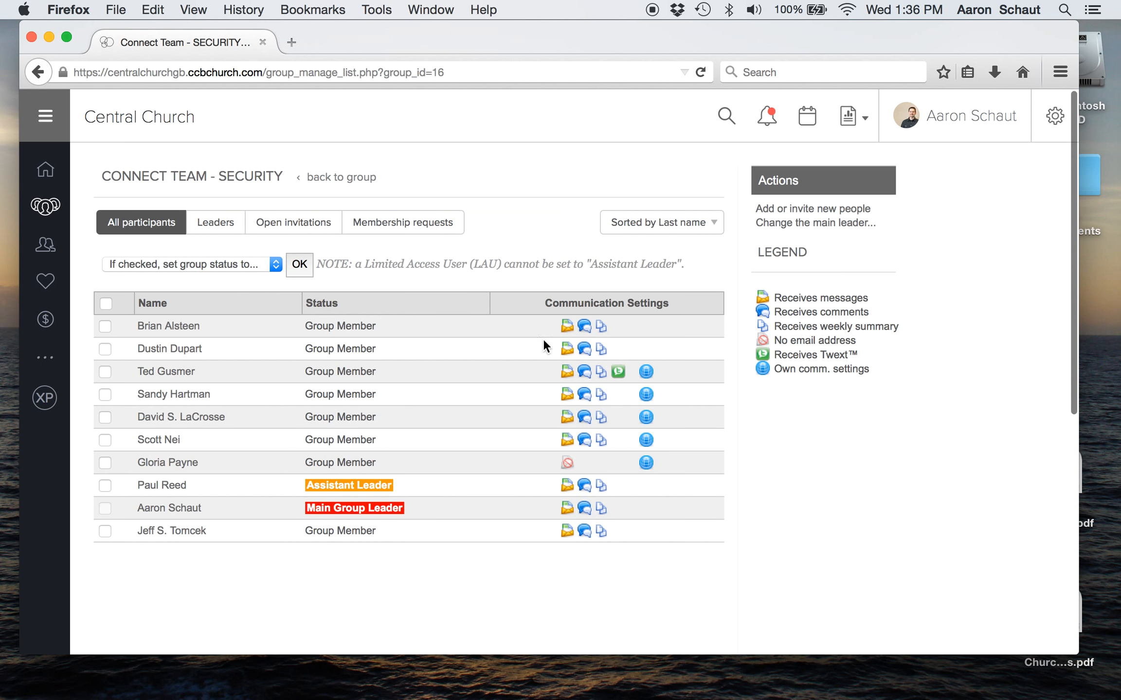
- View the form for adding or inviting people by name, and close it without adding anyone
click(811, 210)
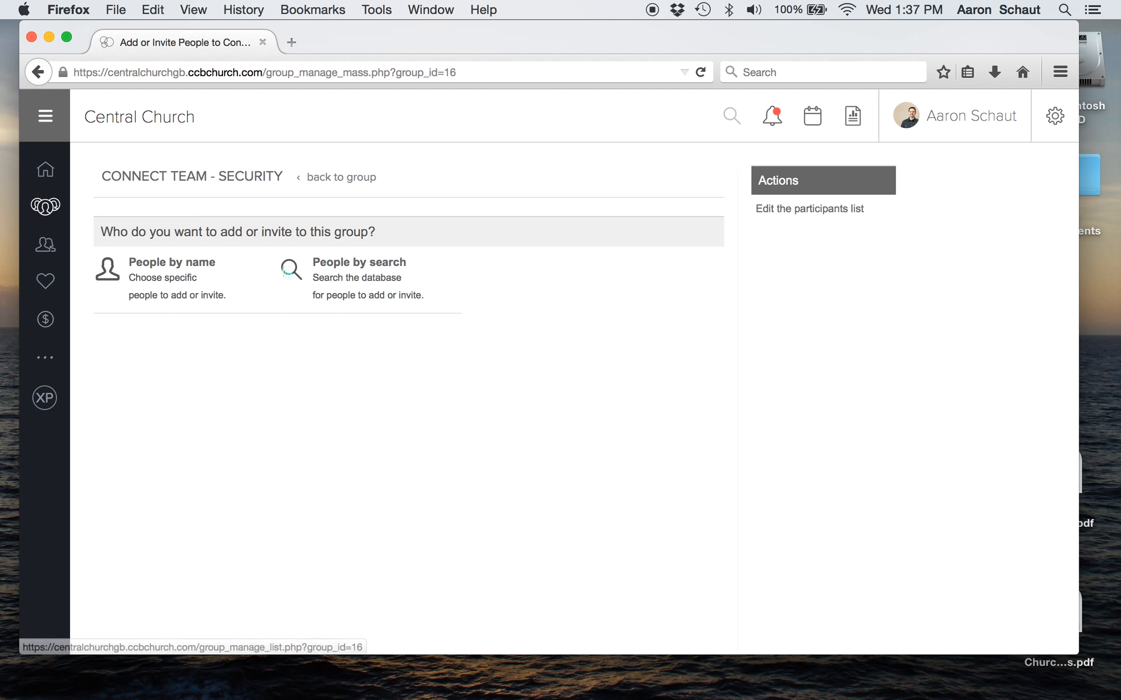
click(177, 267)
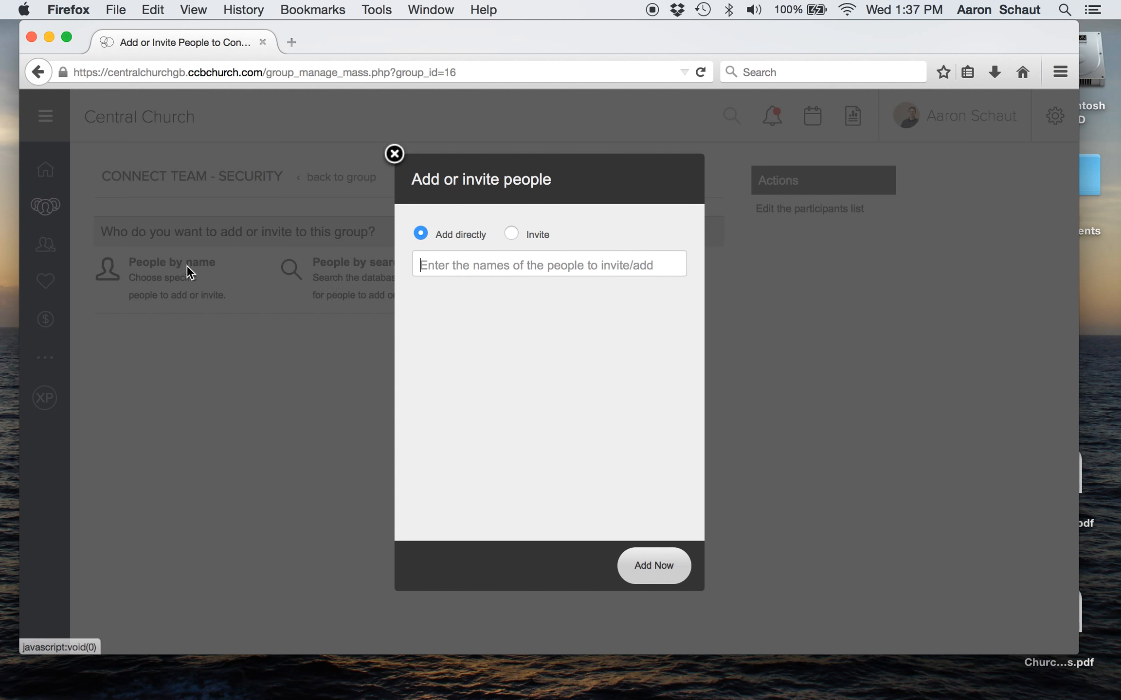
click(393, 154)
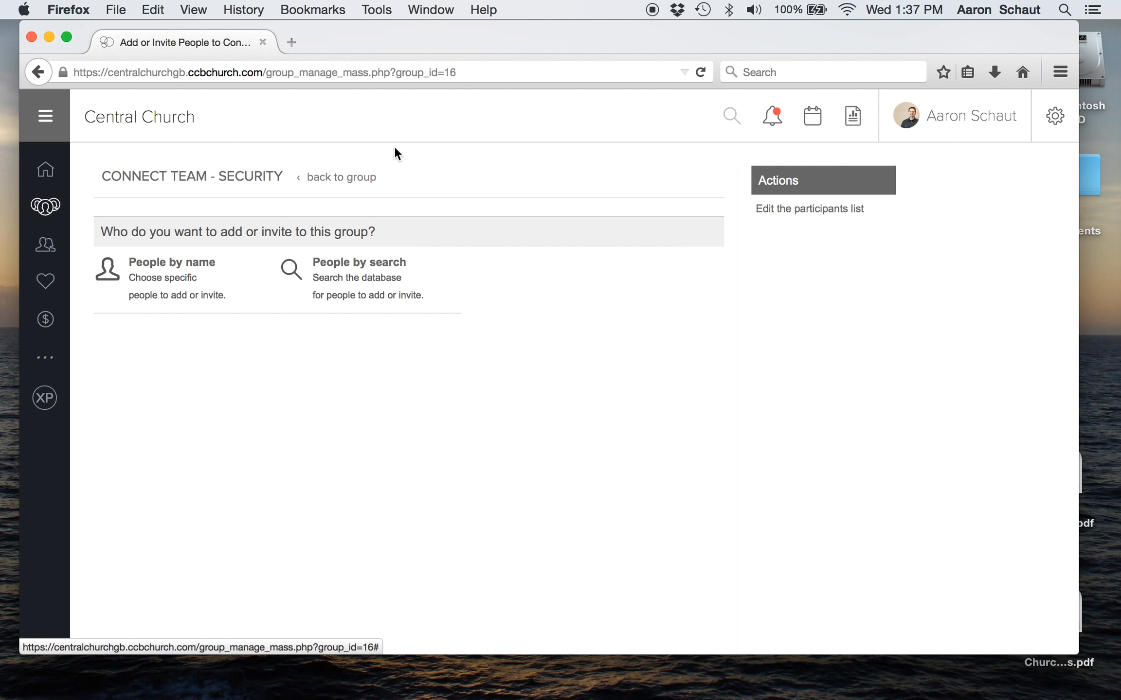
- Return to the Connect Team - SECURITY group and view its current needs
click(348, 181)
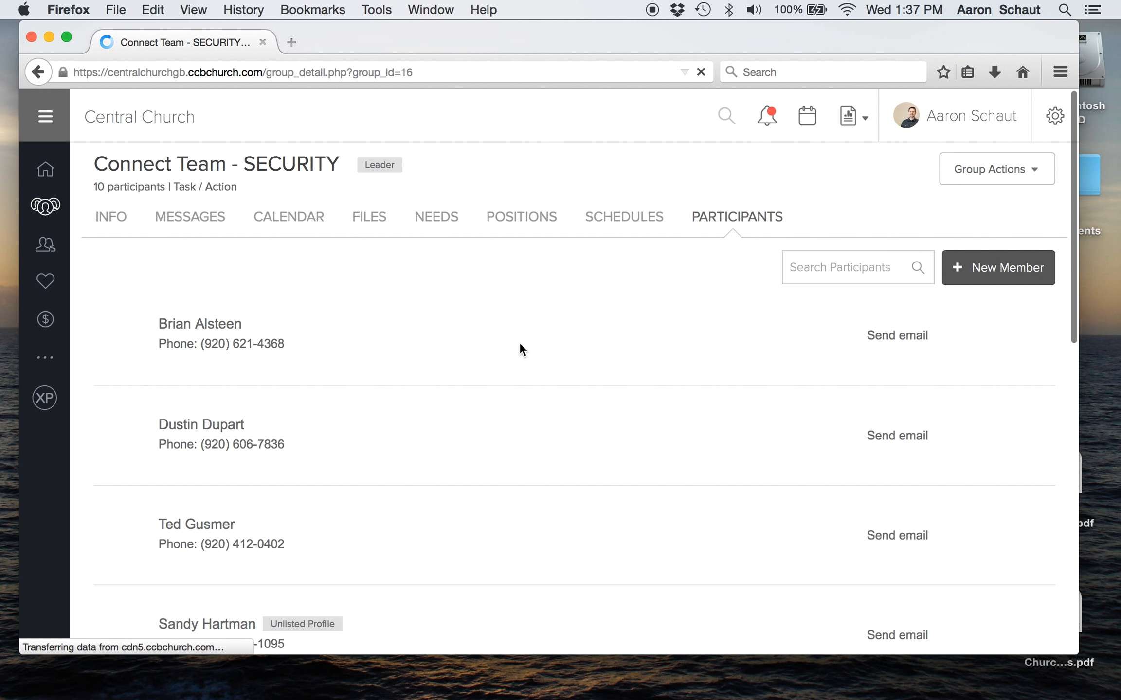
click(436, 221)
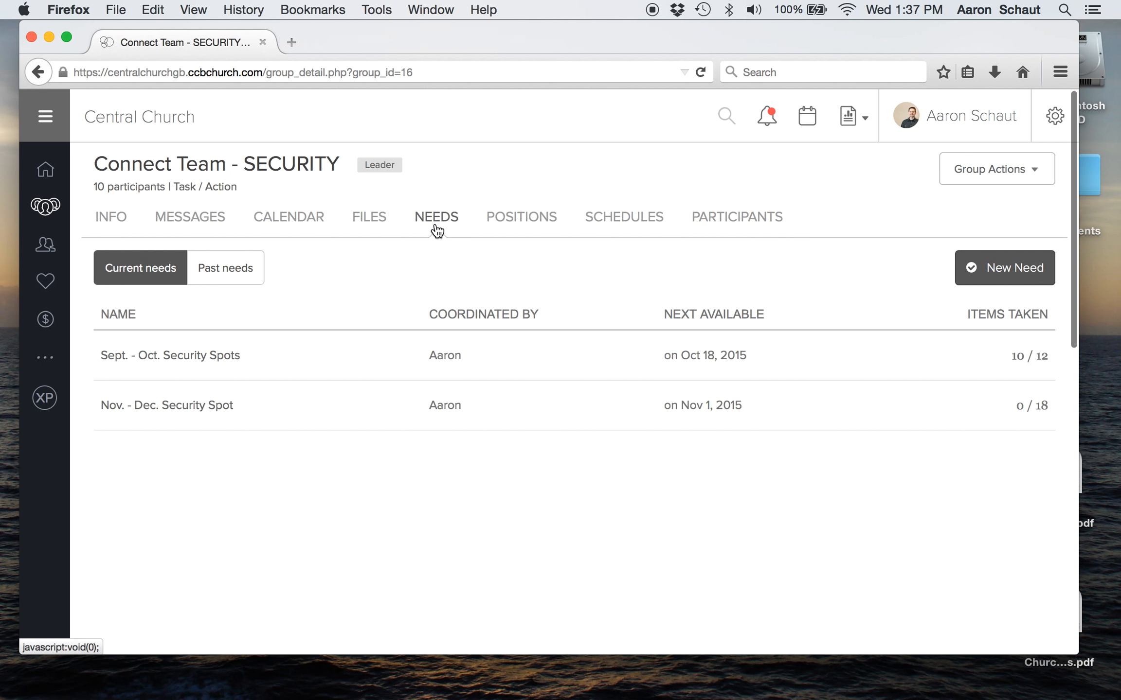